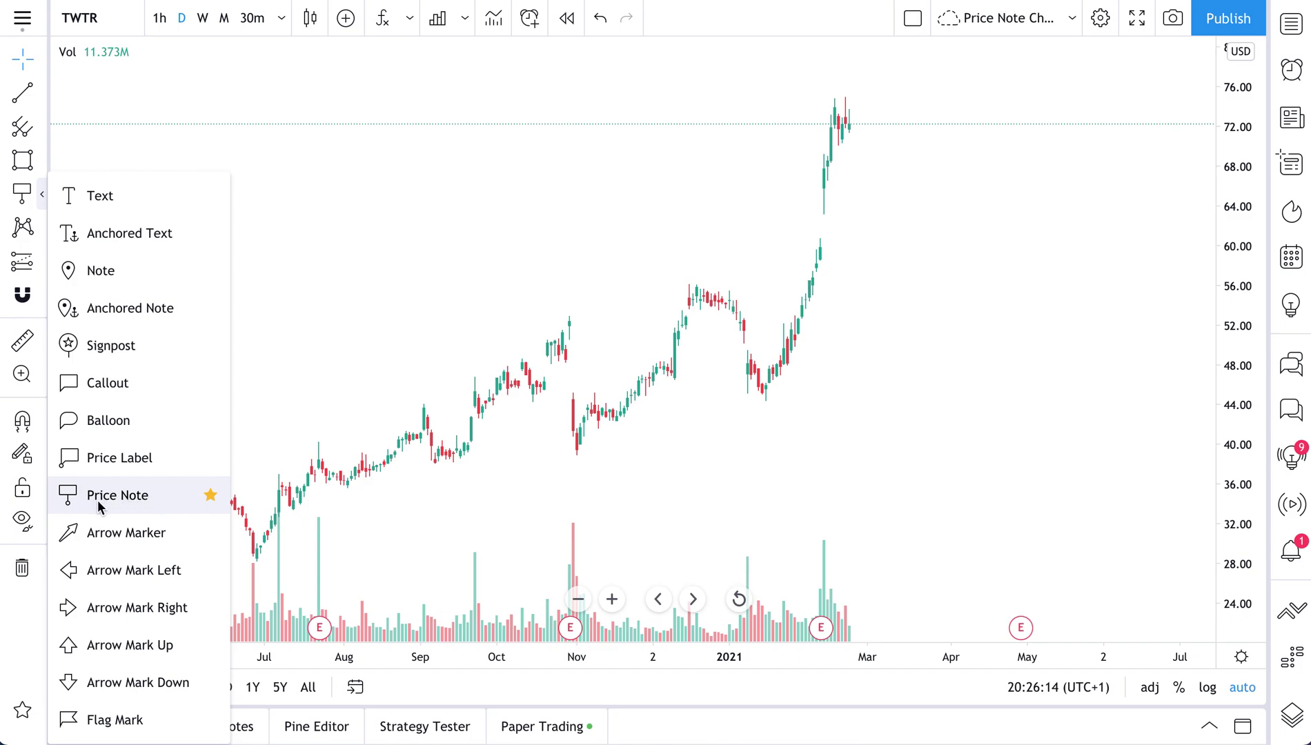
# - Reopen the Annotation Tools list showing Text, Note, Callout and Price Note
pyautogui.click(41, 200)
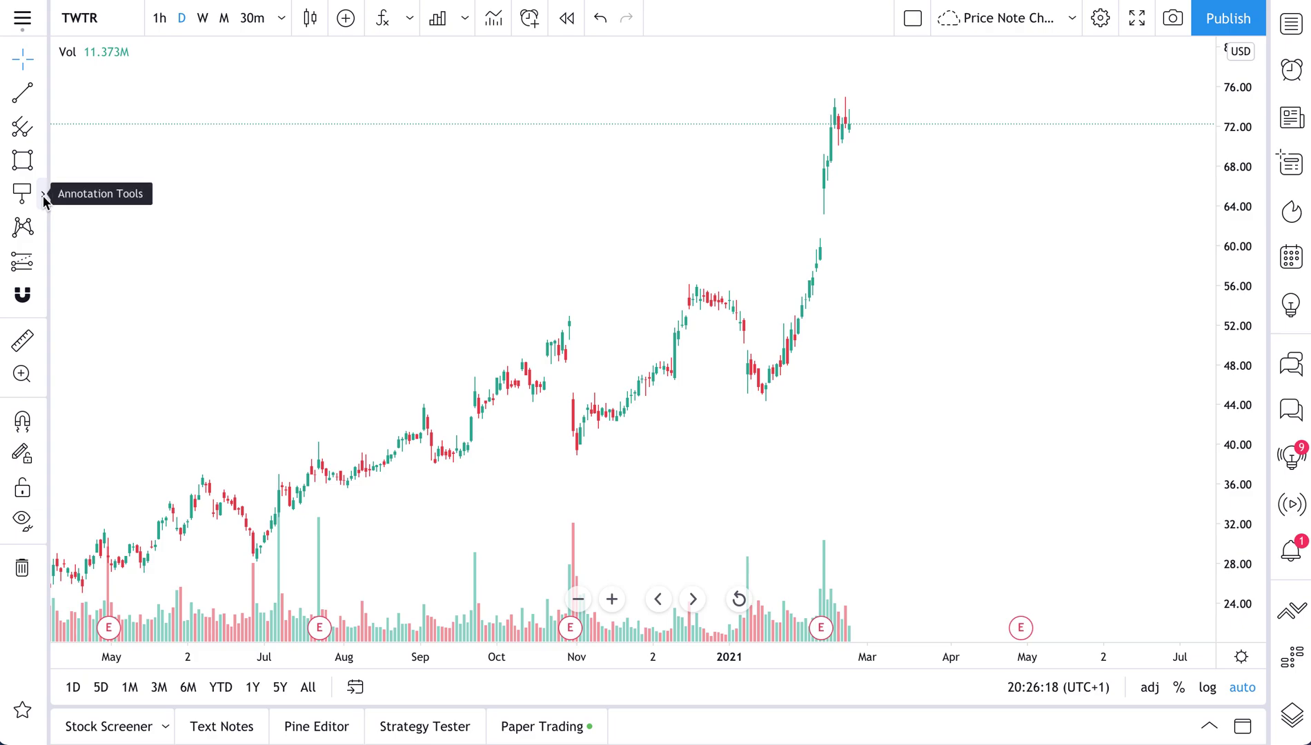
pyautogui.click(43, 196)
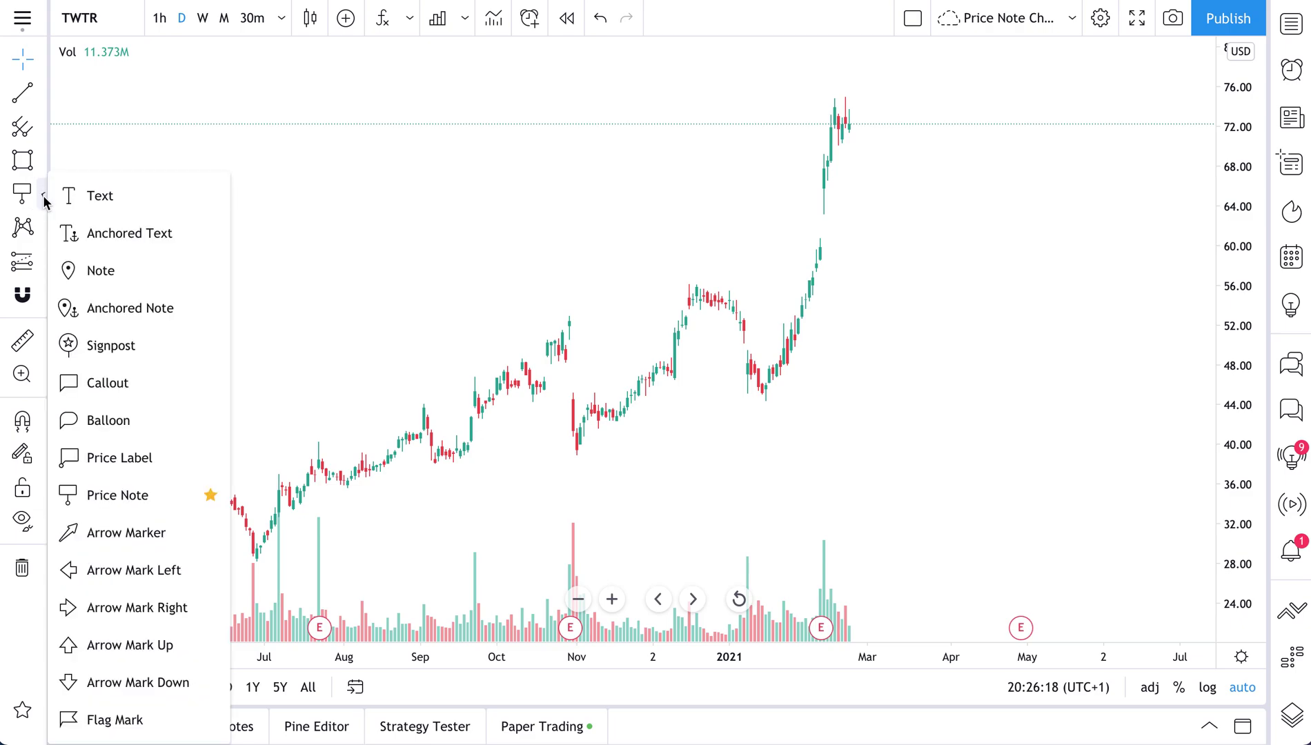
# - Draw a Price Note from the 09 Feb candle high at 60.75 out to about 22 Apr
pyautogui.click(98, 501)
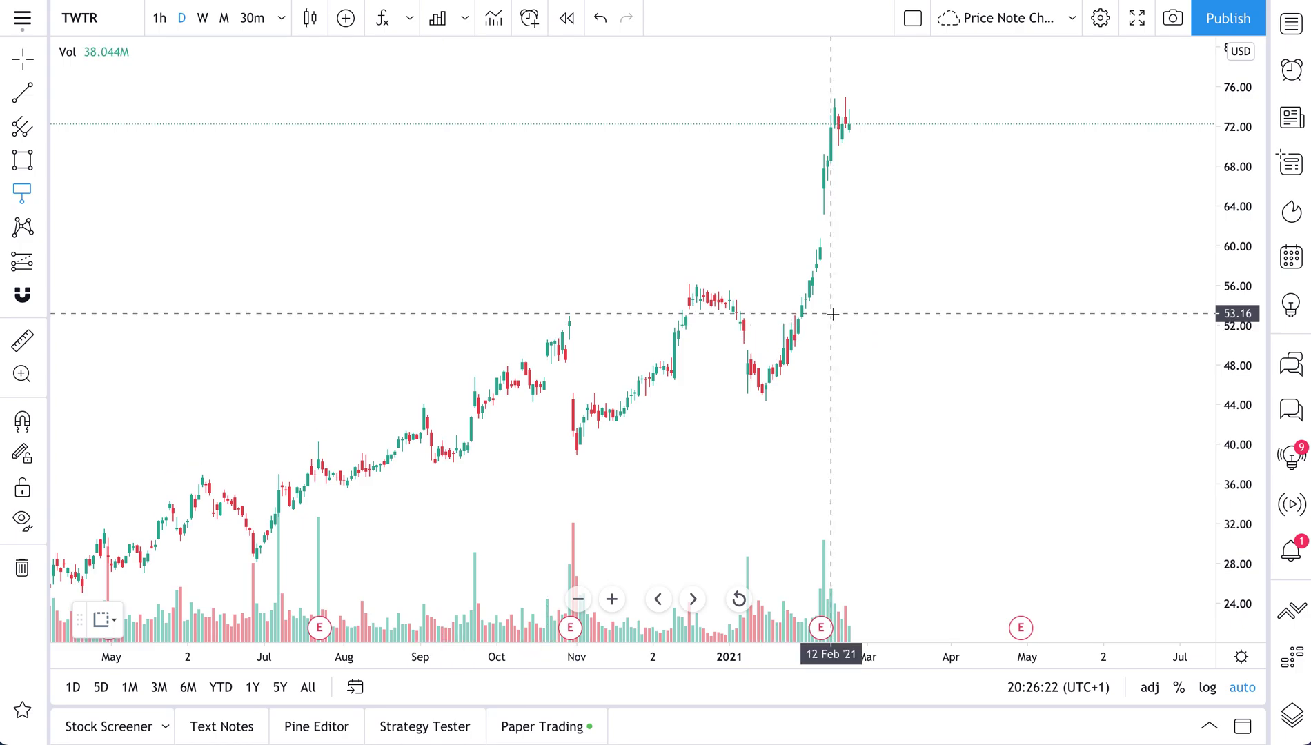
pyautogui.scroll(5, 872, 233)
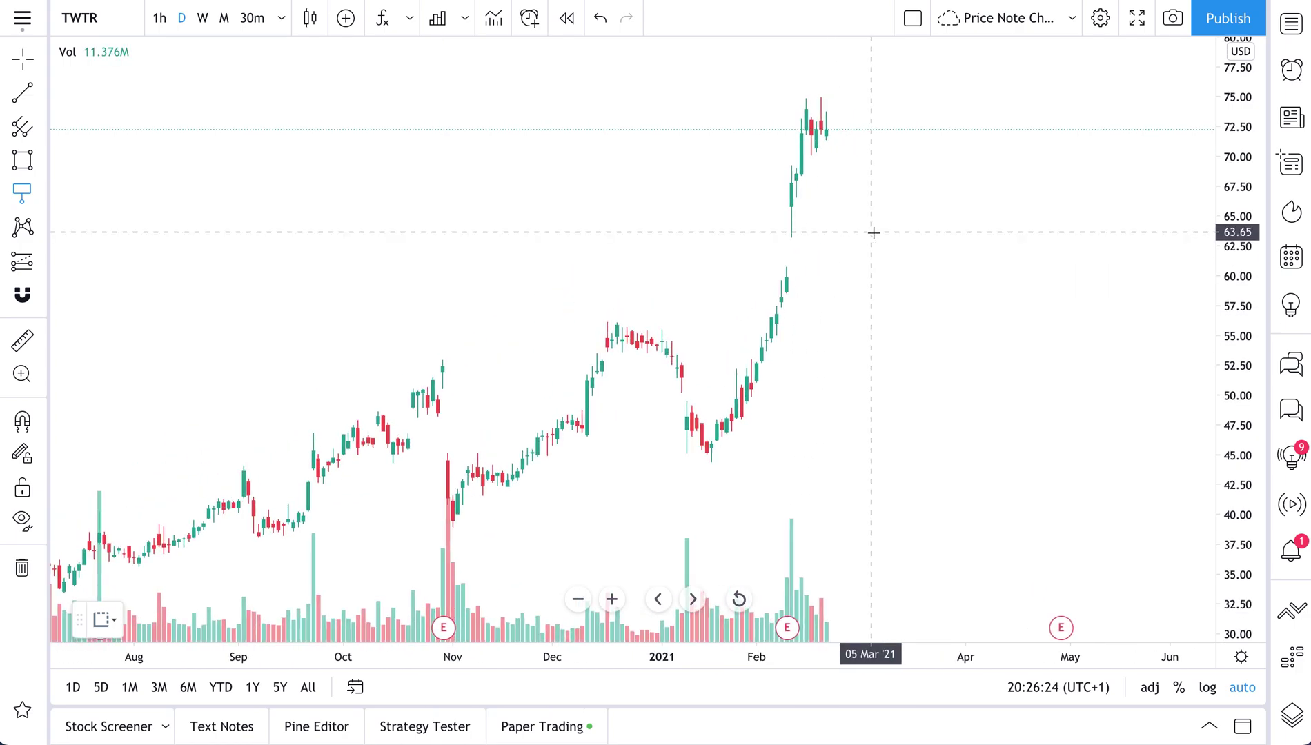
pyautogui.scroll(3, 873, 233)
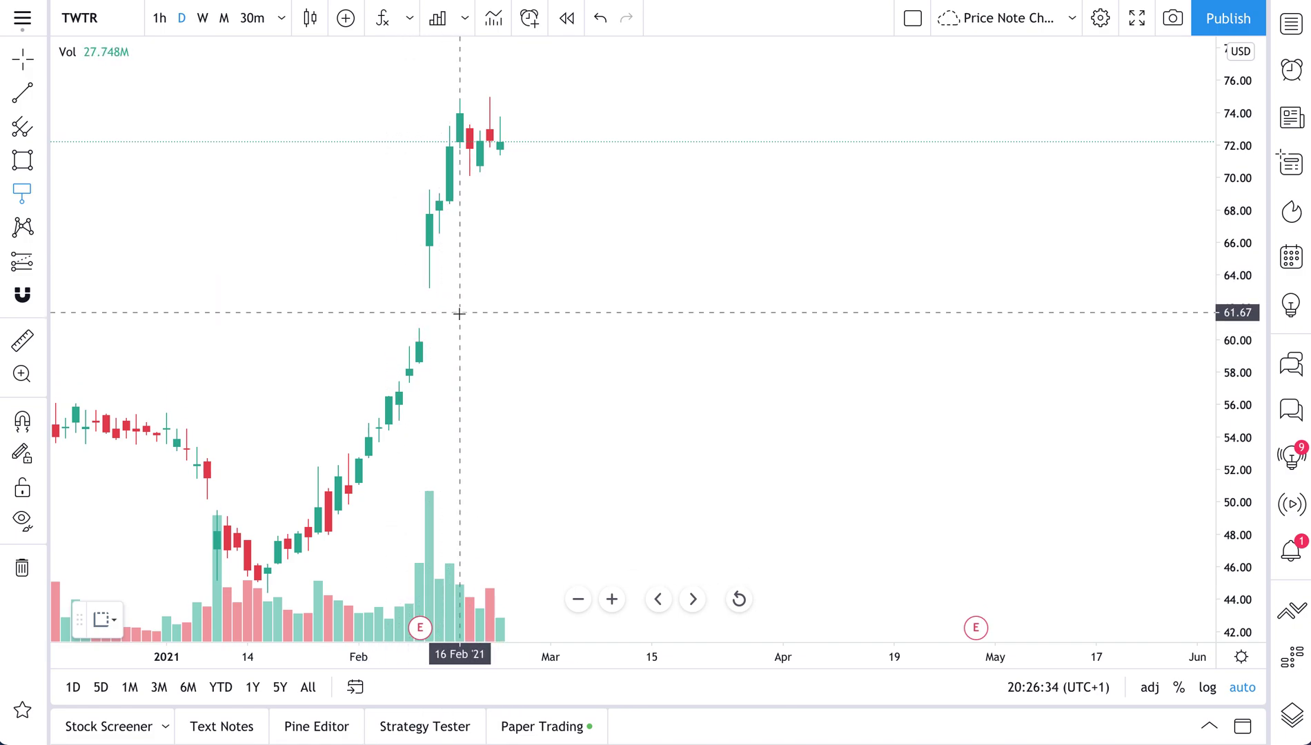
pyautogui.scroll(-1, 456, 312)
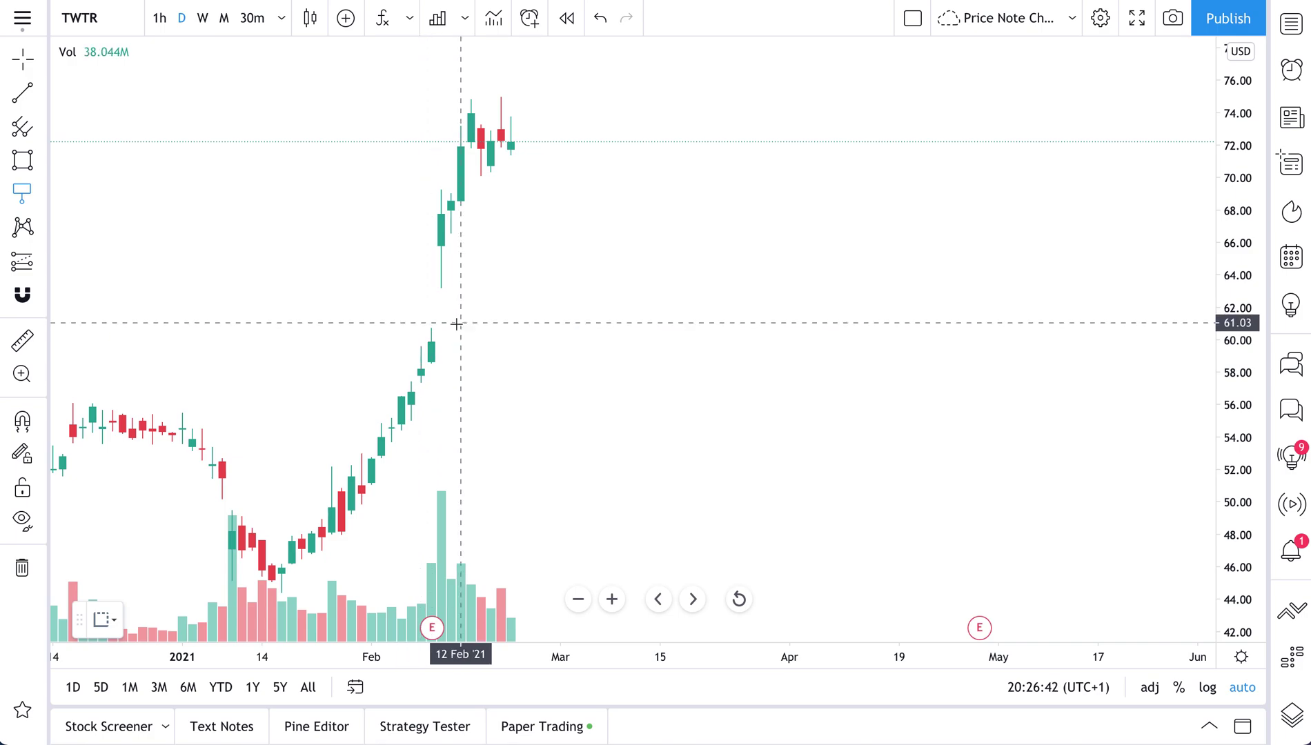
pyautogui.click(431, 328)
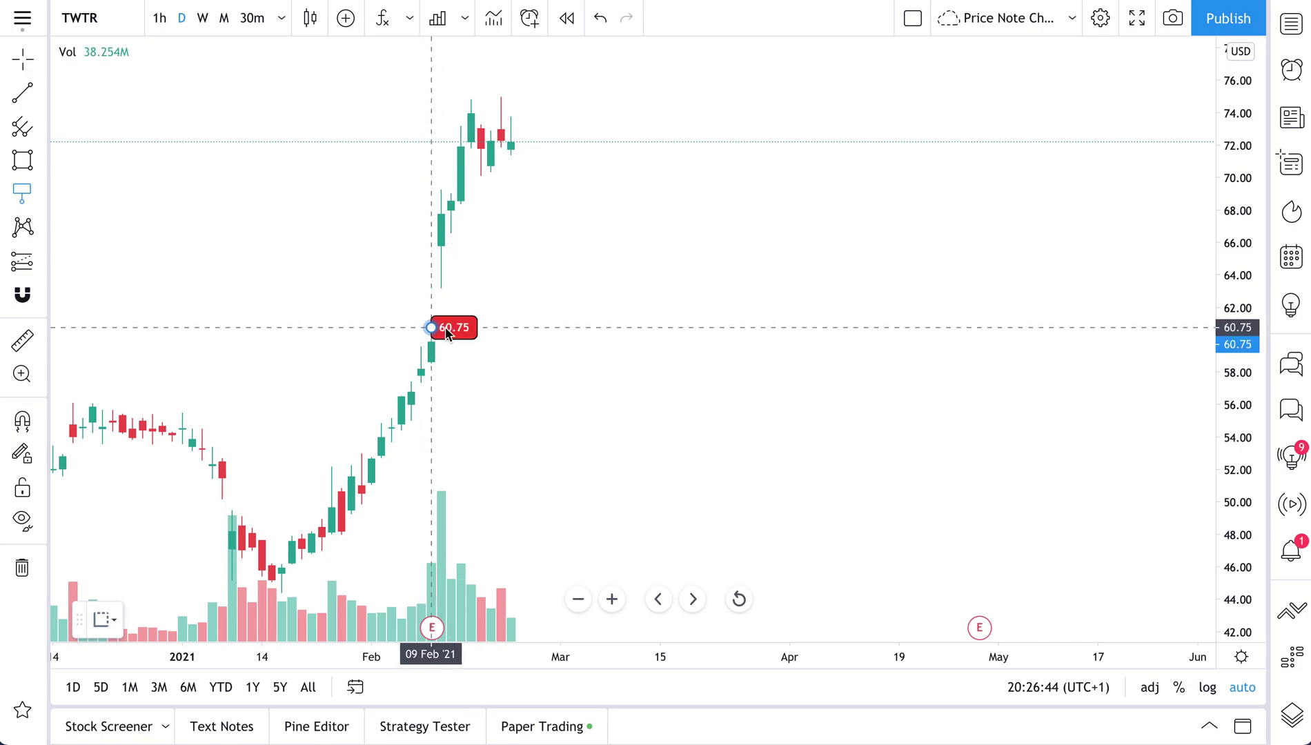
pyautogui.click(930, 327)
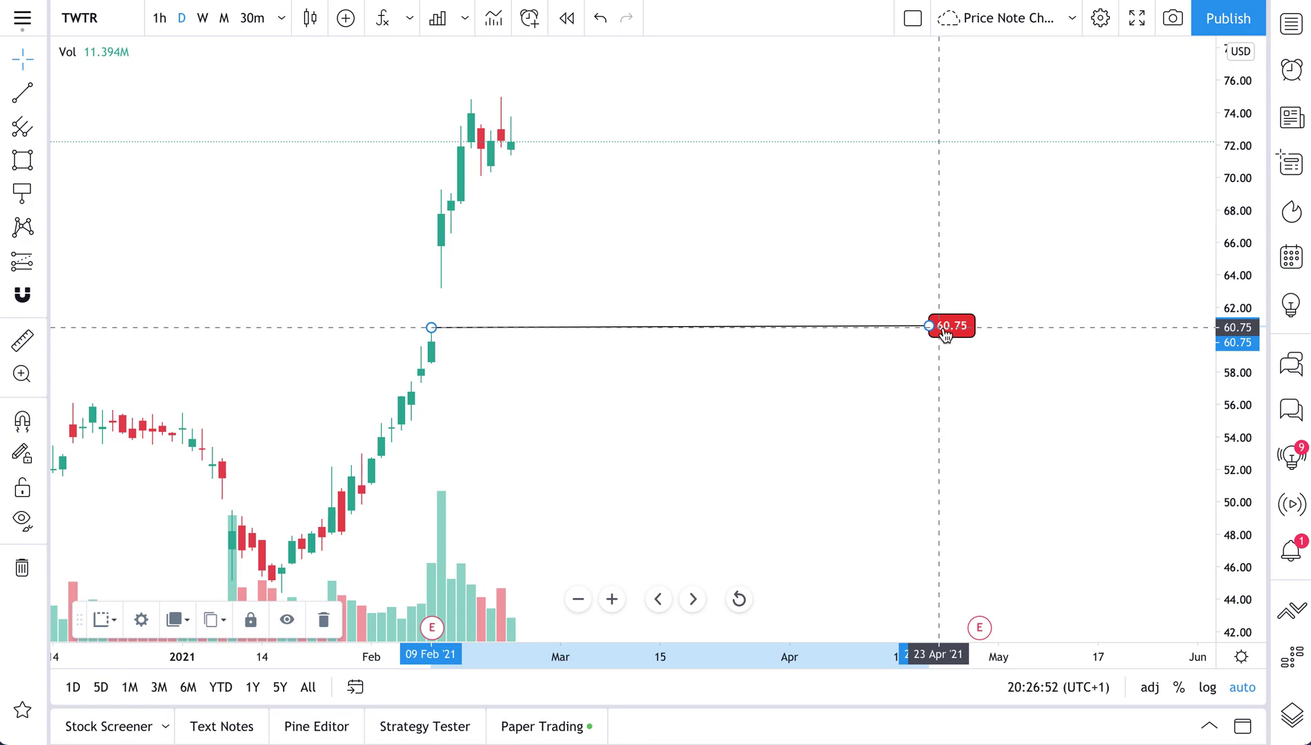
# - Set the 60.75 note's label text size to 14 and its label background to orange
pyautogui.doubleClick(945, 334)
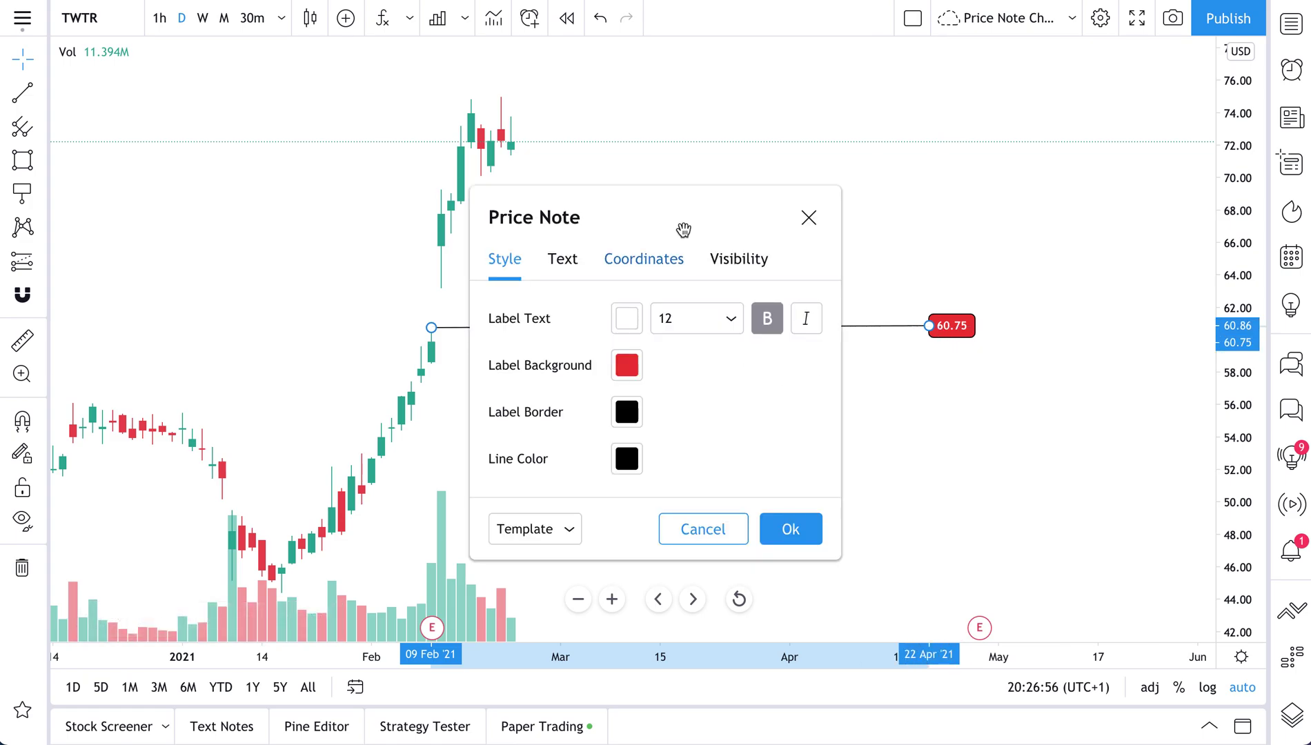
pyautogui.moveTo(679, 217); pyautogui.dragTo(299, 199)
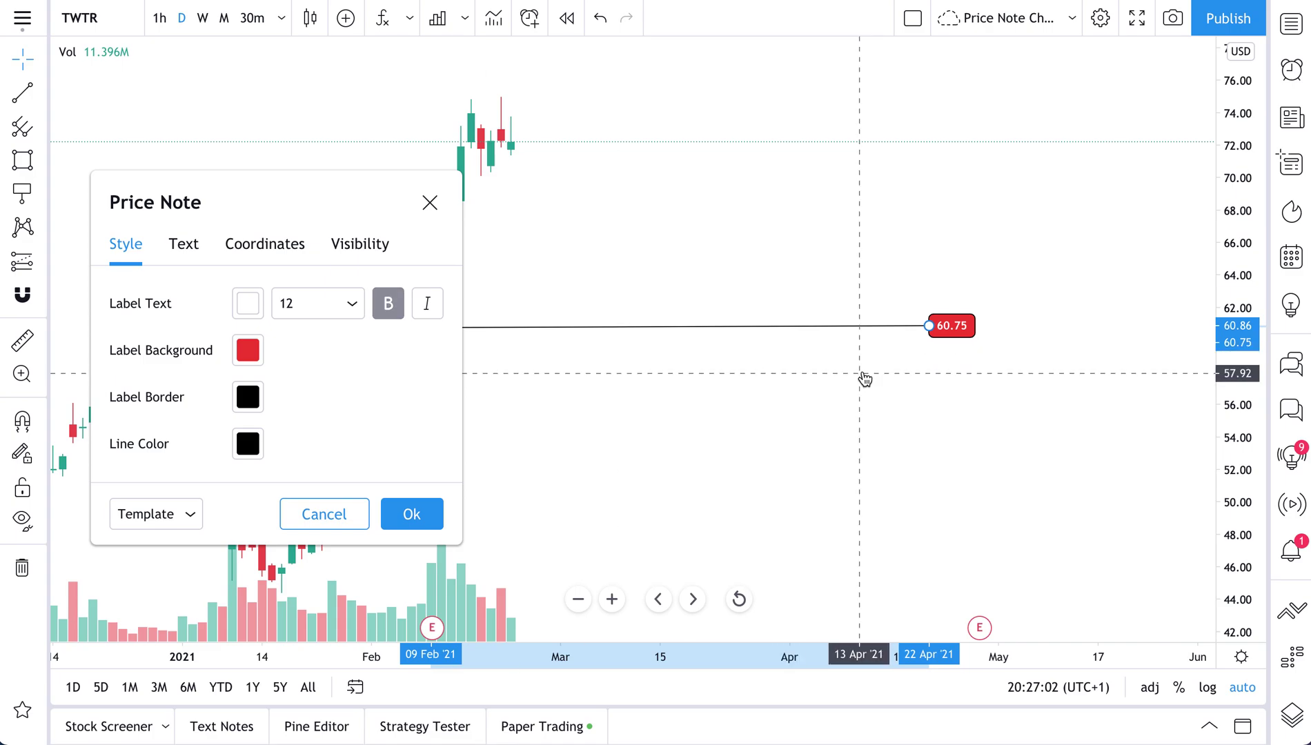
pyautogui.click(320, 311)
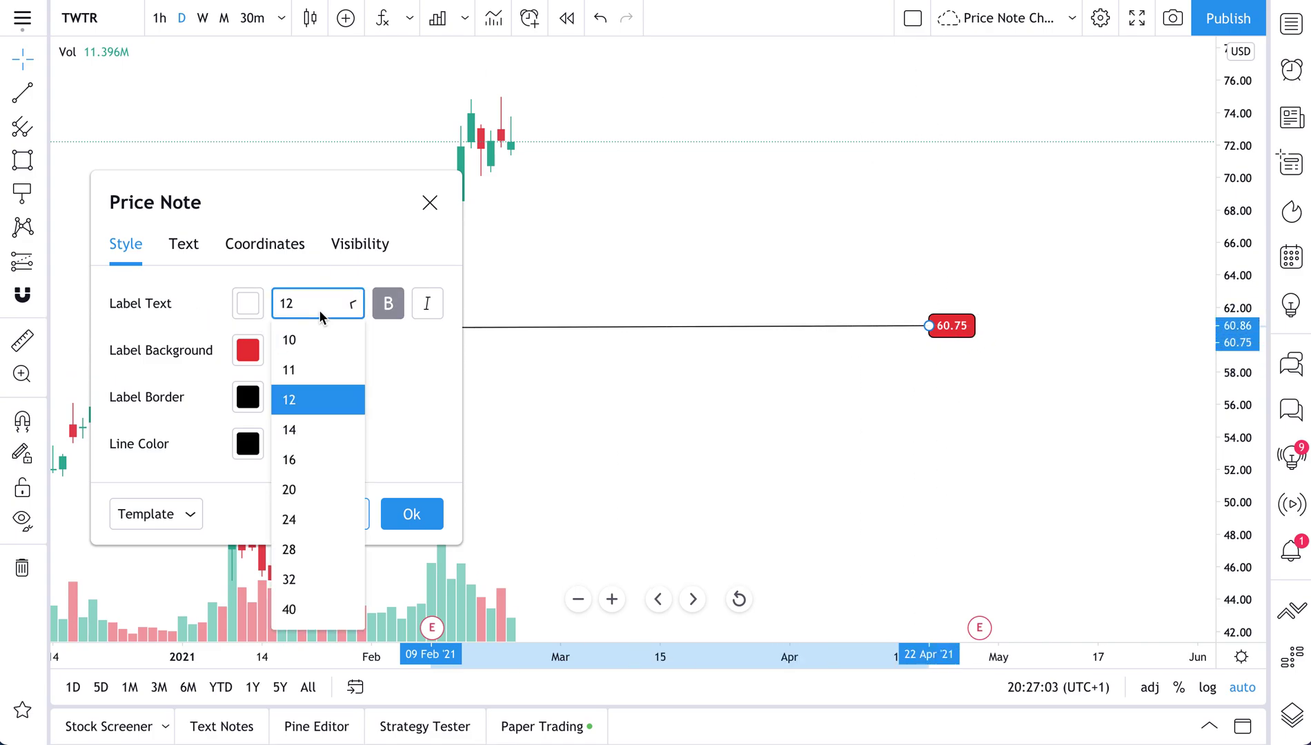
pyautogui.click(312, 429)
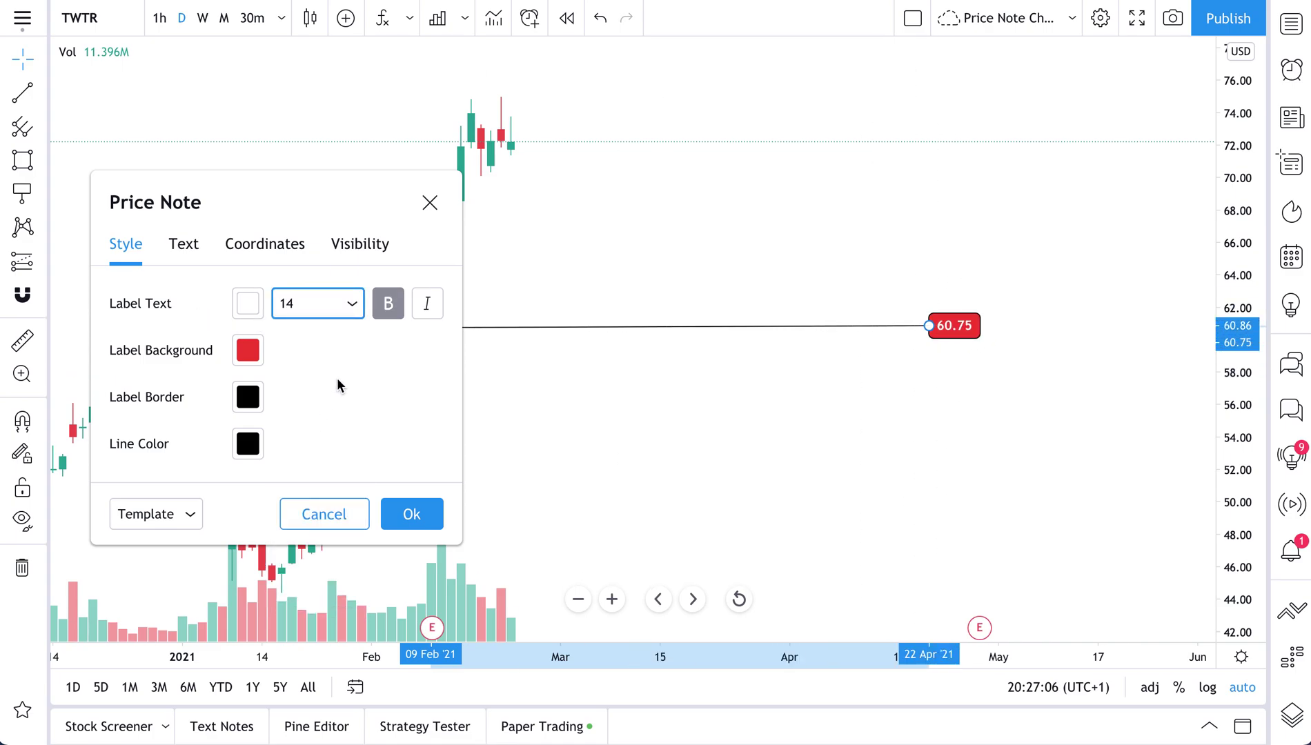
pyautogui.click(250, 357)
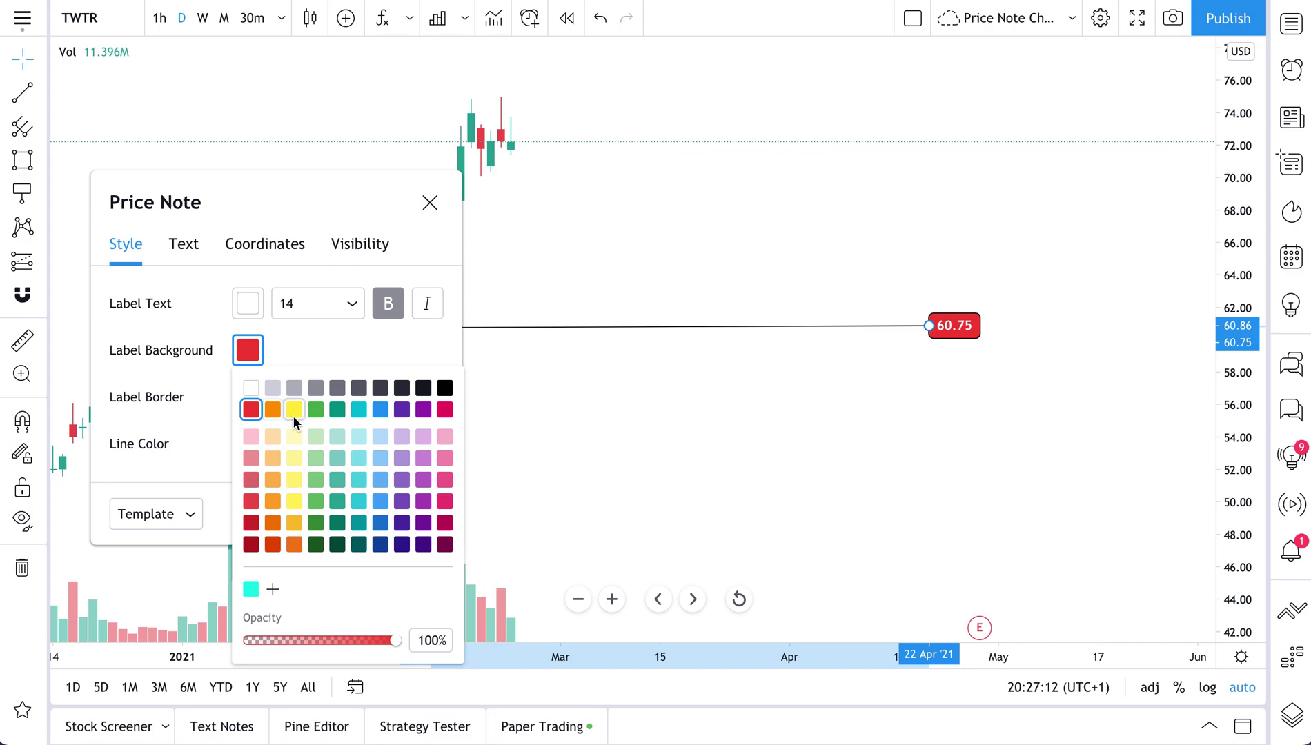
pyautogui.click(272, 411)
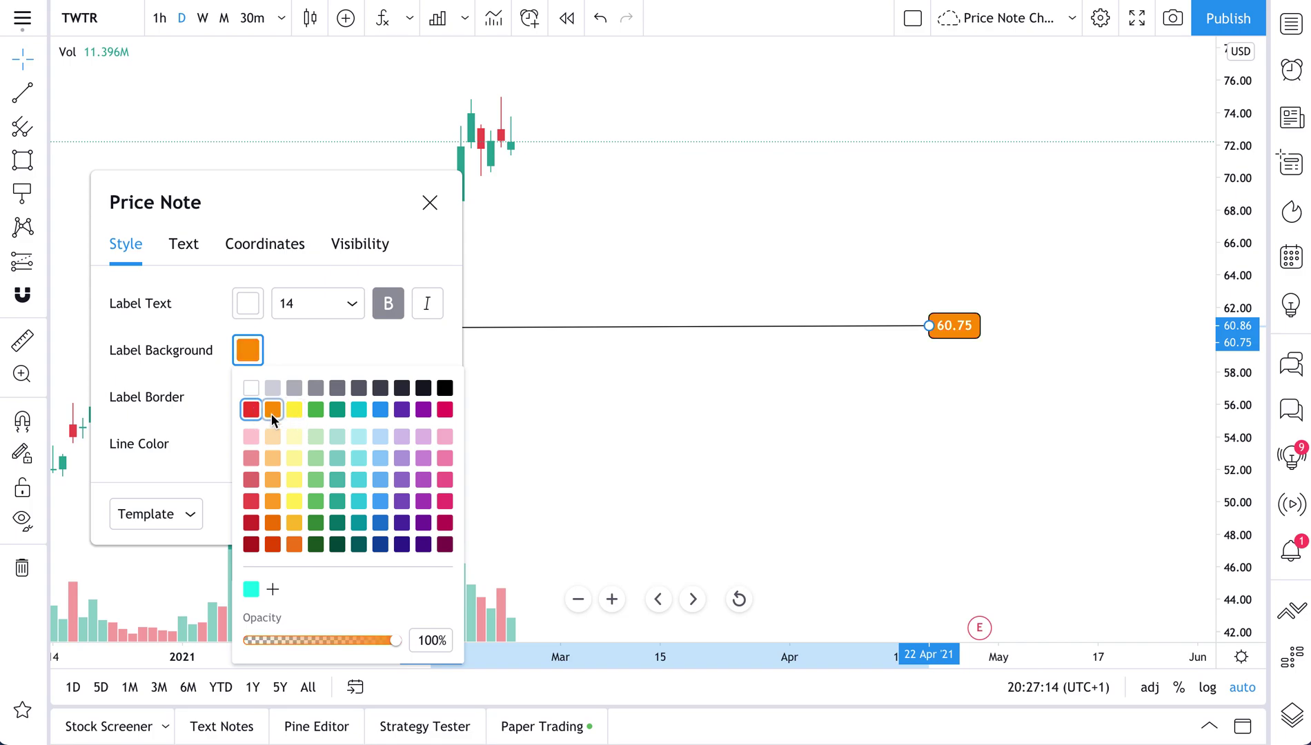
pyautogui.click(303, 353)
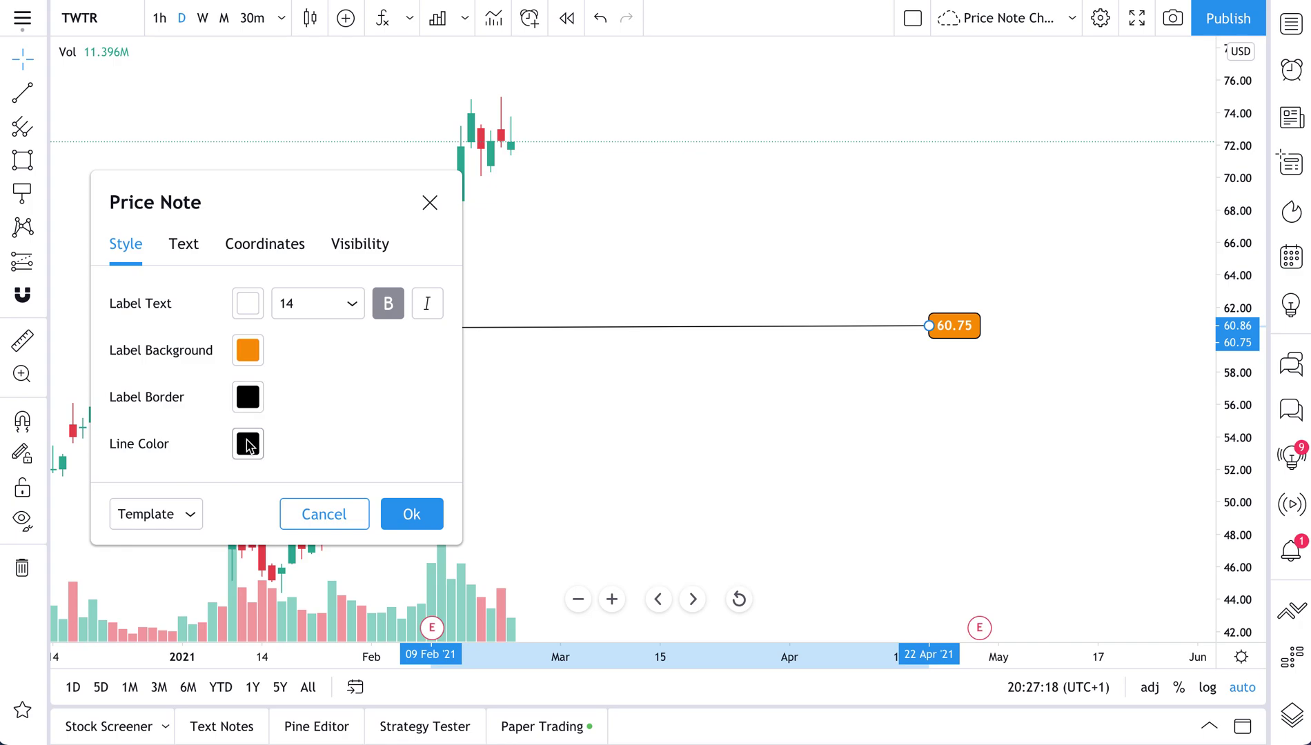
# - Enter the note text 'Gap to watch!' in size 14 bold, non-italic type
pyautogui.click(184, 248)
pyautogui.moveTo(258, 198); pyautogui.dragTo(193, 90)
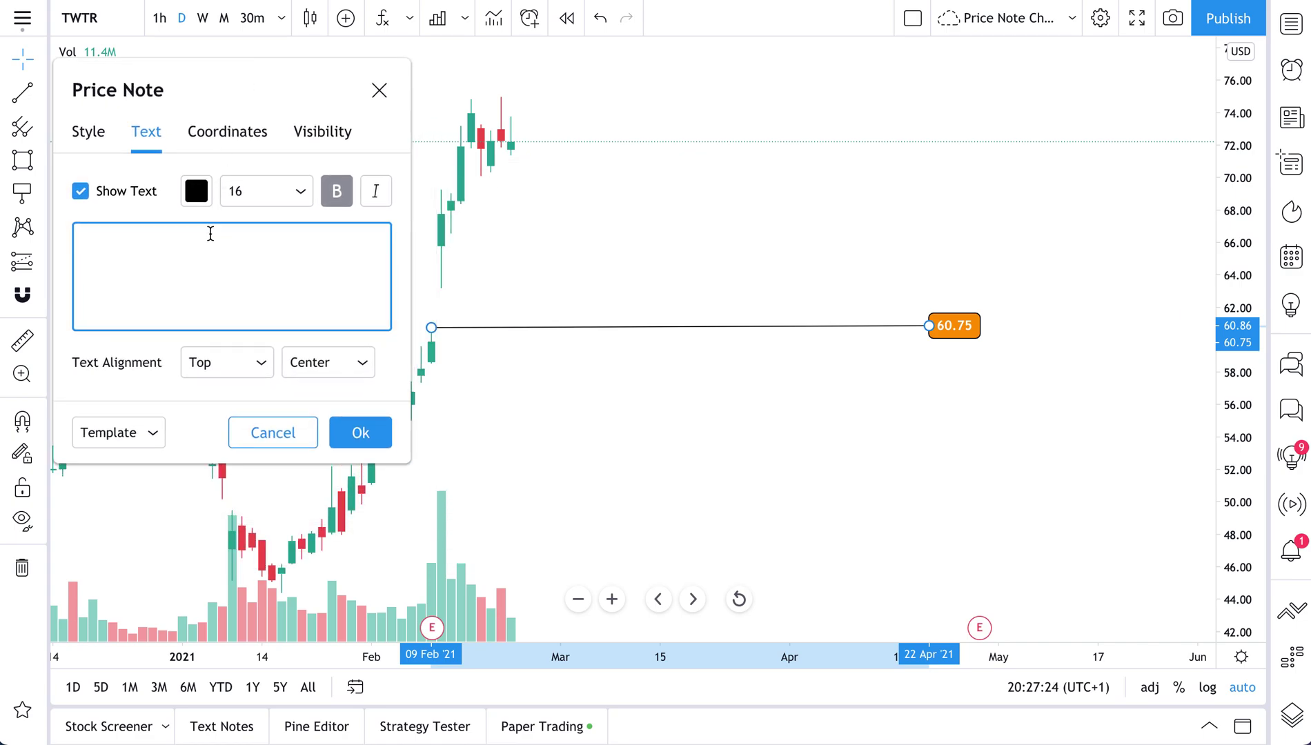
pyautogui.write('Gap gl')
pyautogui.press('BackSpace')
pyautogui.press('BackSpace')
pyautogui.write('to')
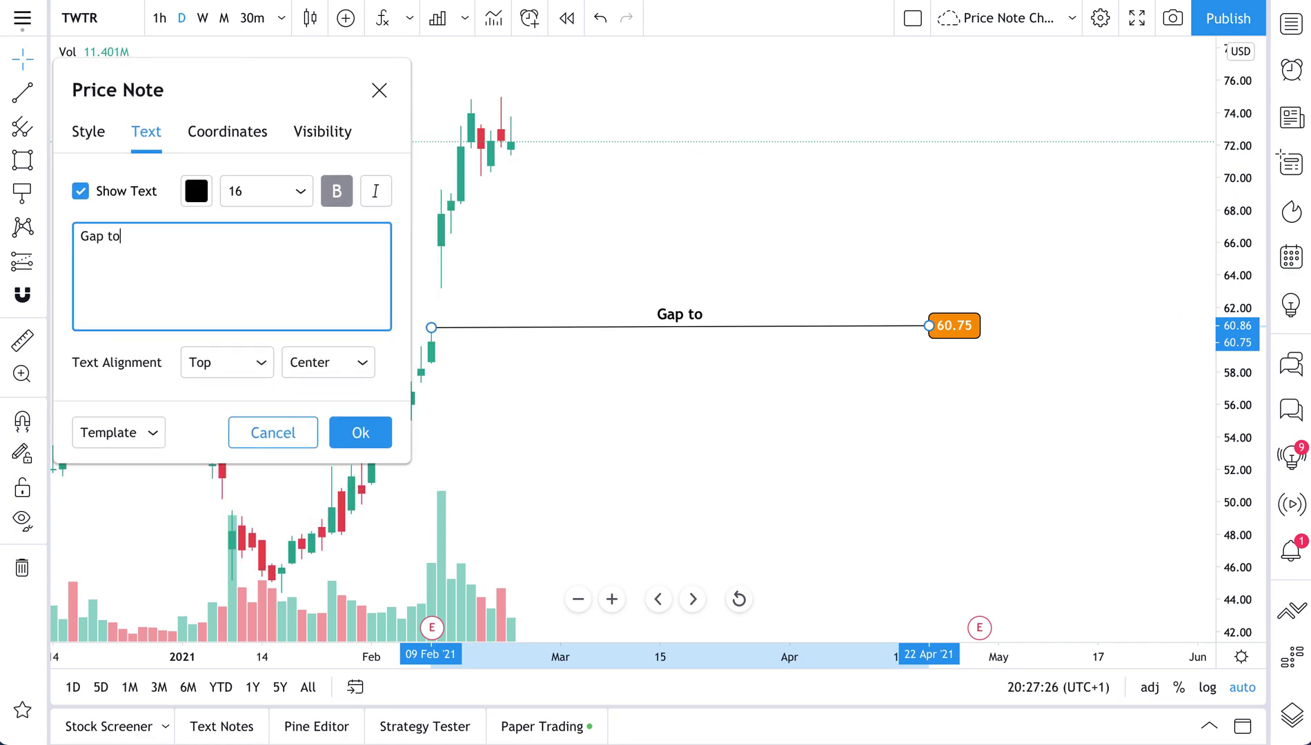
pyautogui.write(' watch!')
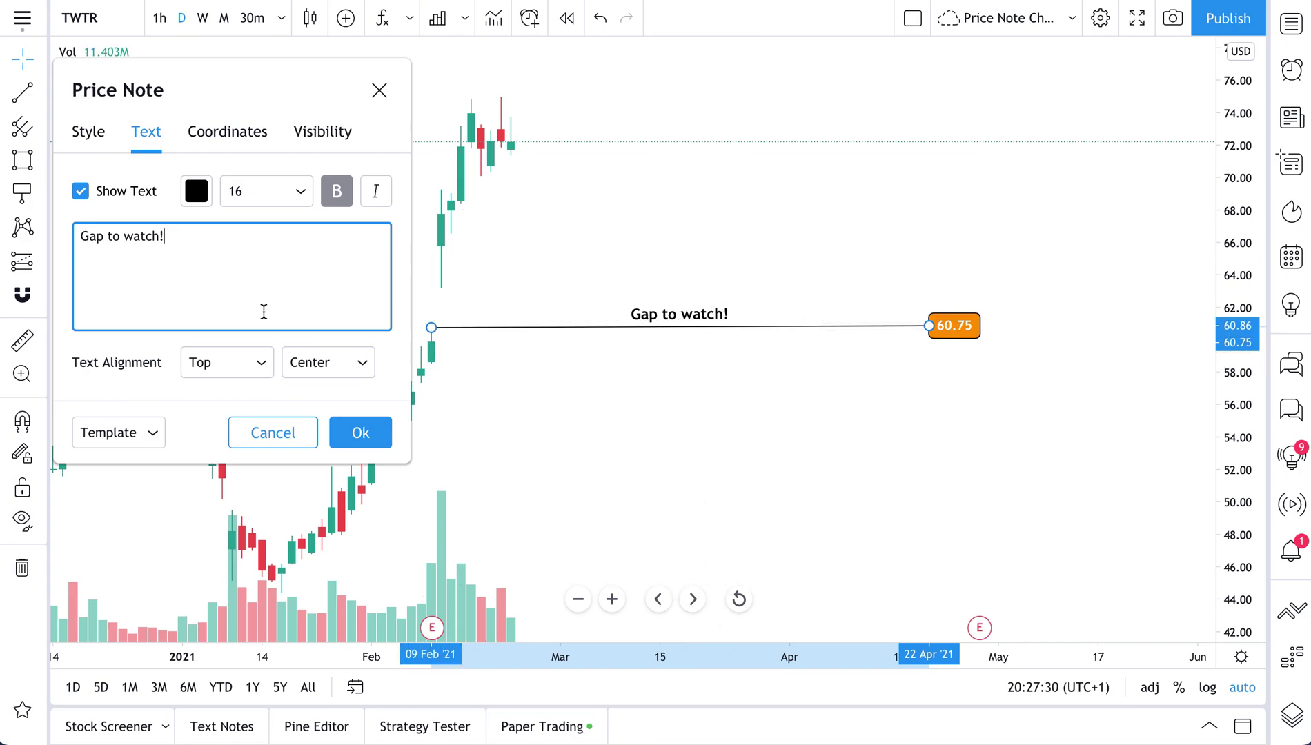
pyautogui.click(204, 202)
pyautogui.click(204, 202)
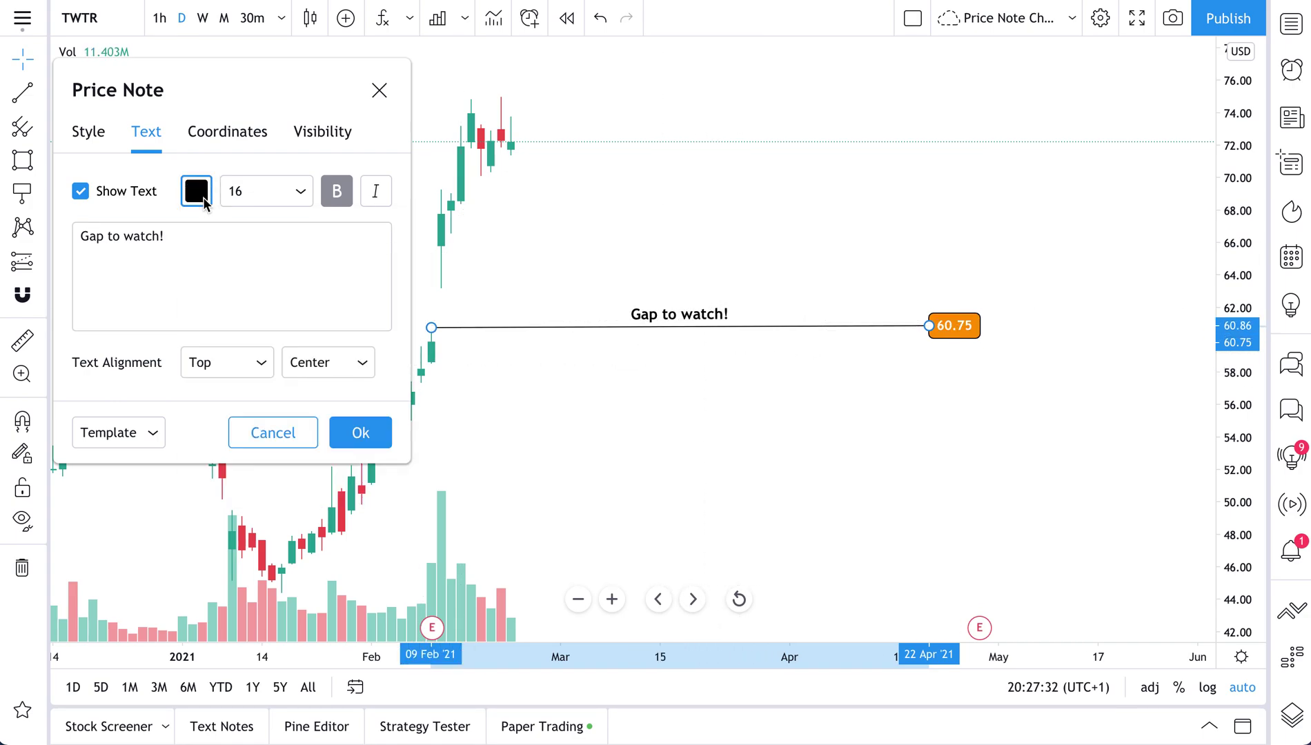
pyautogui.click(251, 196)
pyautogui.click(261, 316)
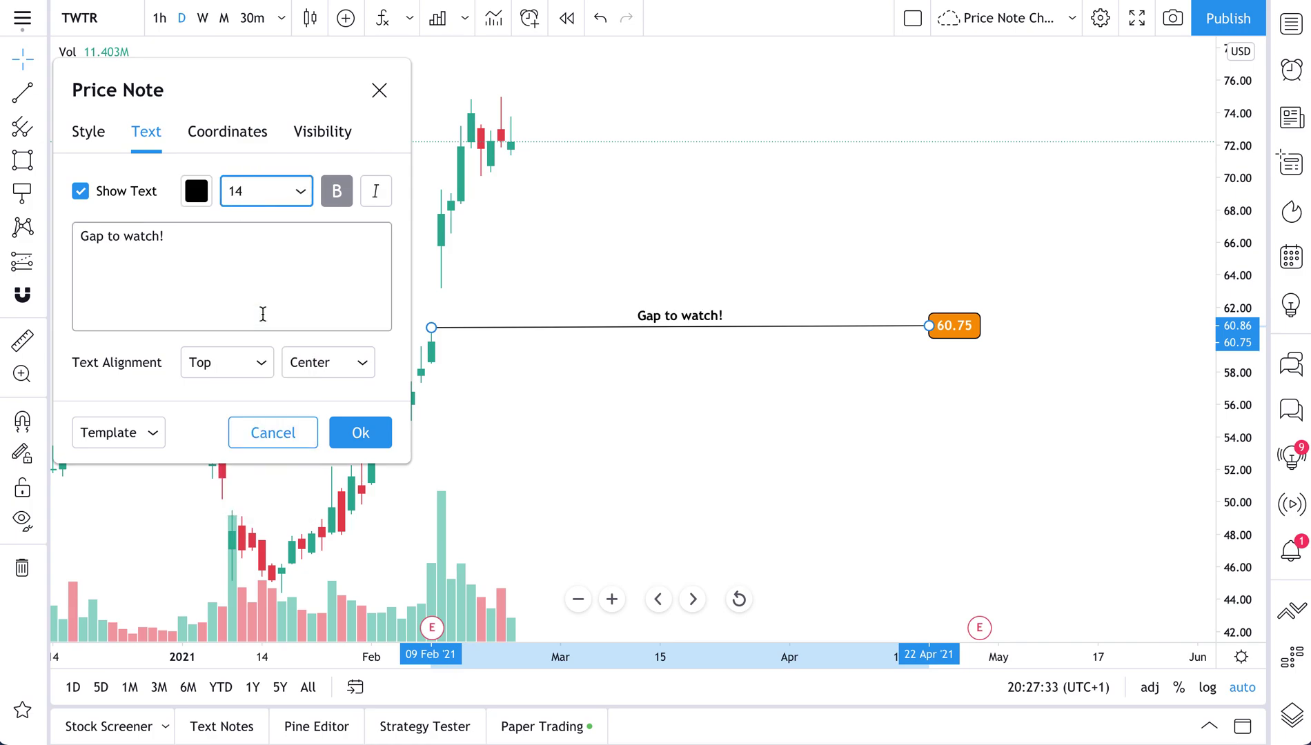
pyautogui.click(336, 194)
pyautogui.click(337, 195)
pyautogui.click(378, 194)
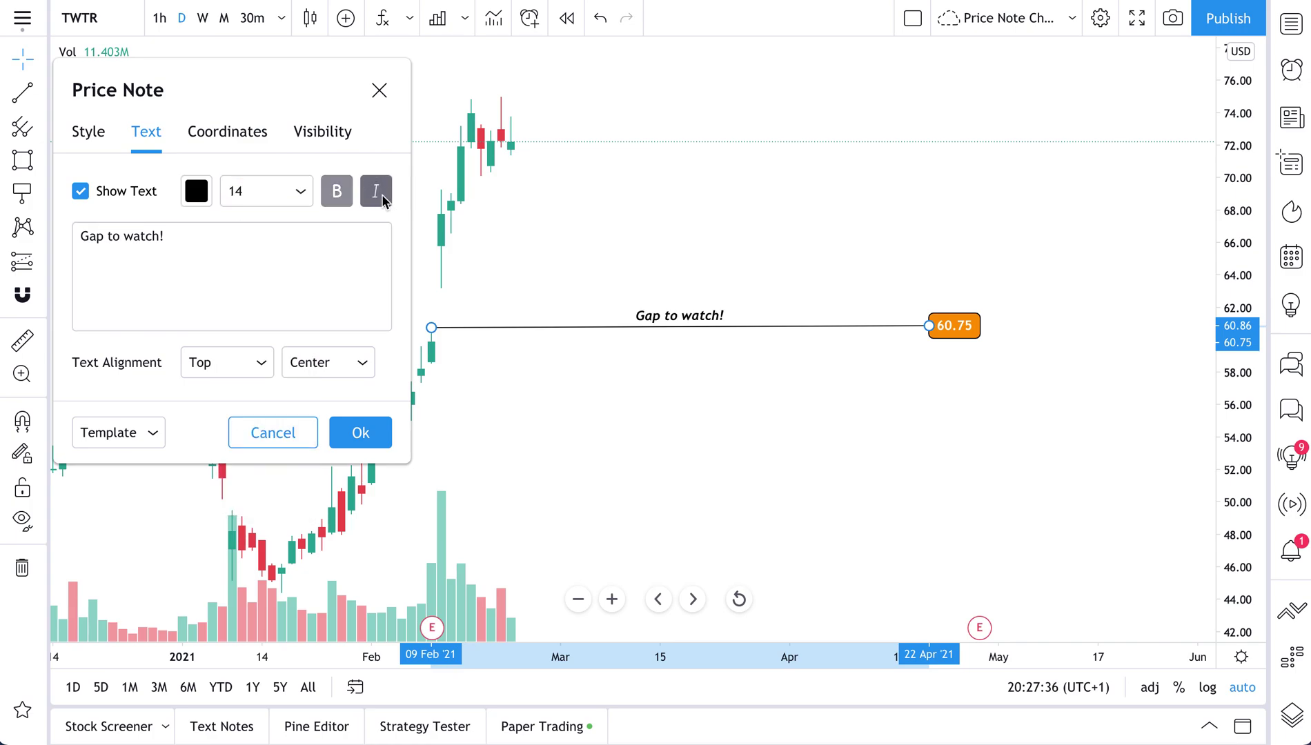
pyautogui.click(378, 193)
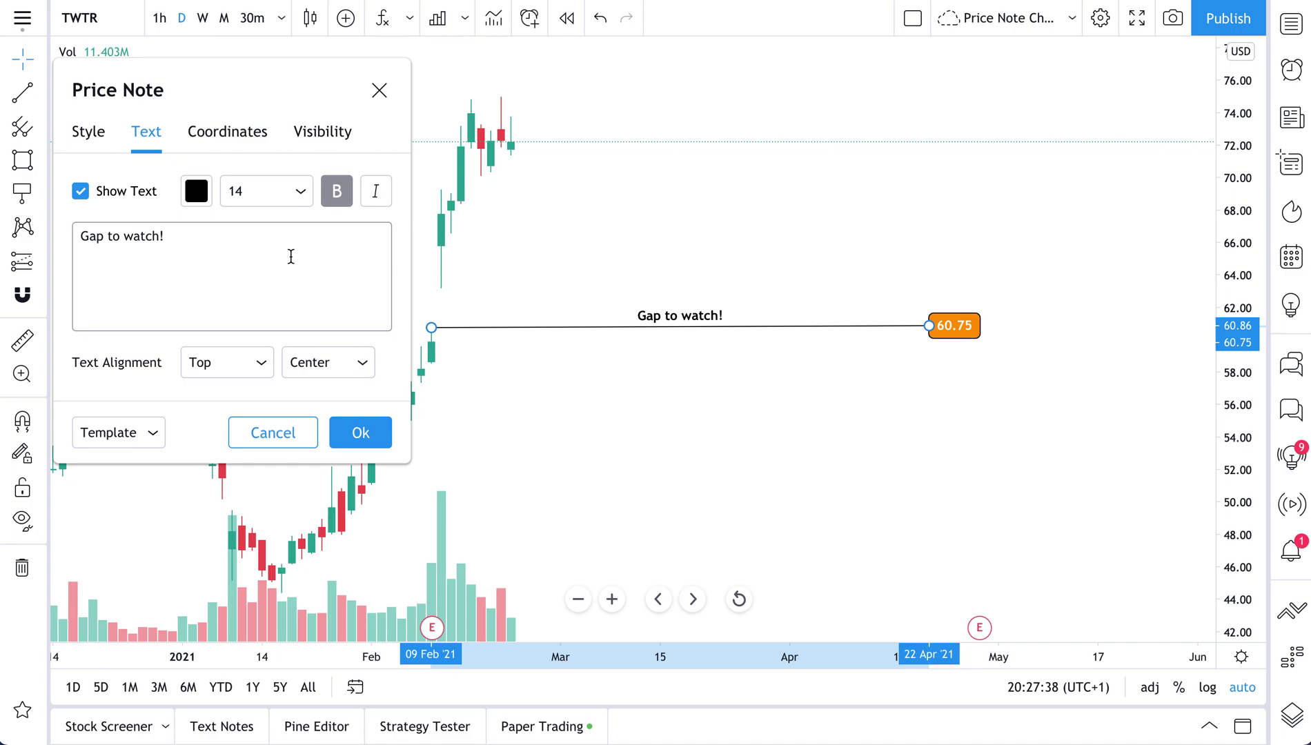
# - Align the label Top and Center, after trying Bottom, Middle, Left and Right
pyautogui.click(210, 364)
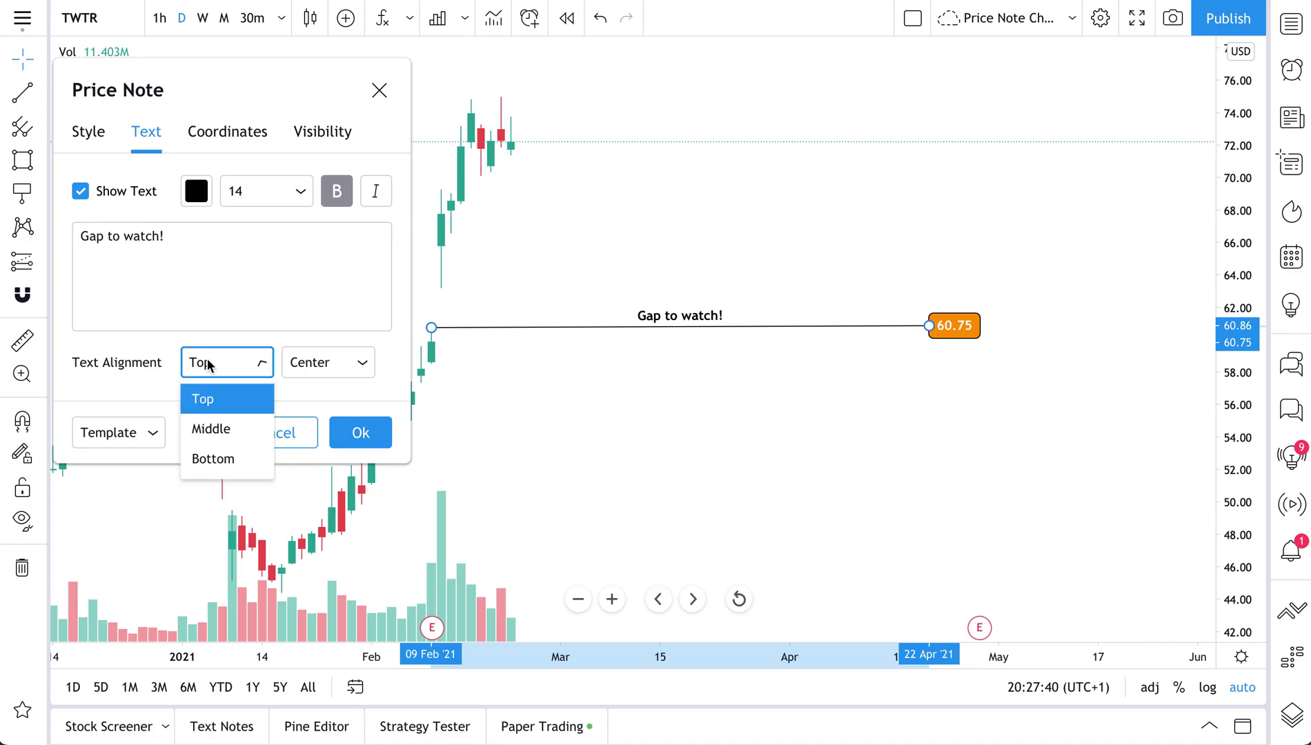
pyautogui.click(213, 460)
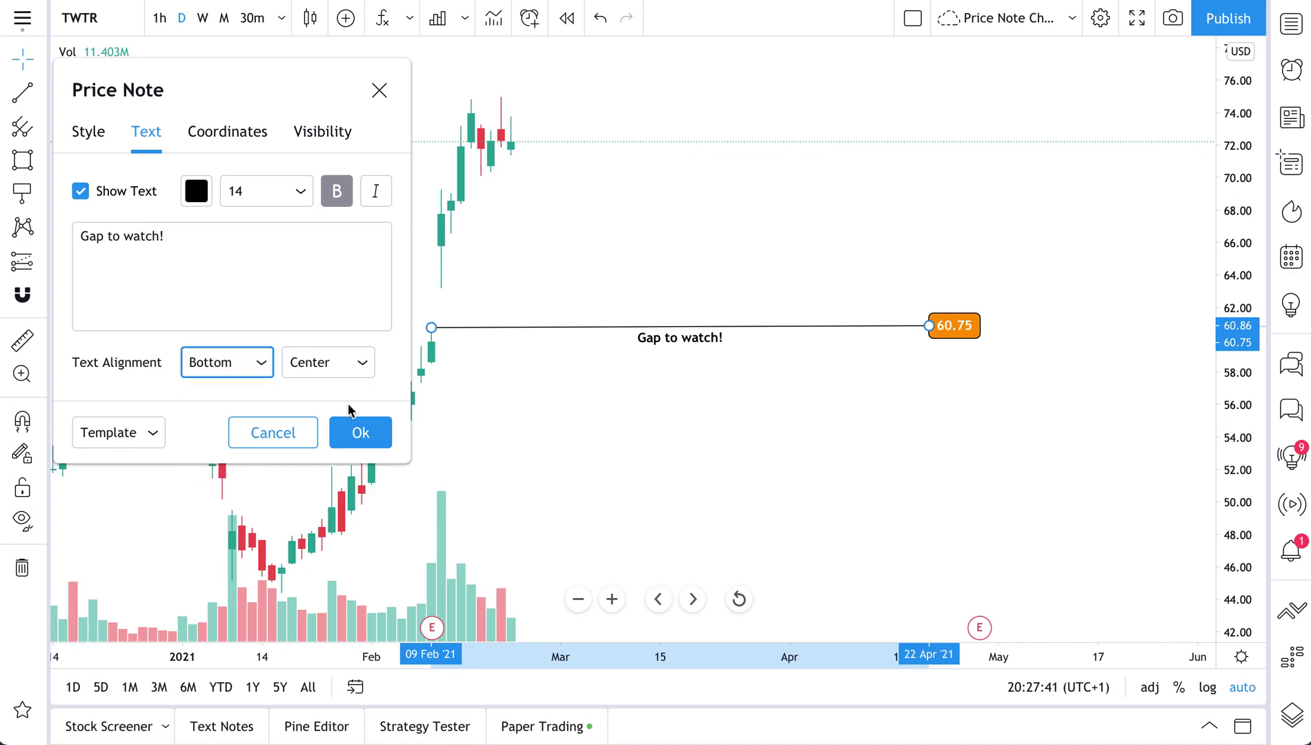
pyautogui.click(242, 364)
pyautogui.click(228, 425)
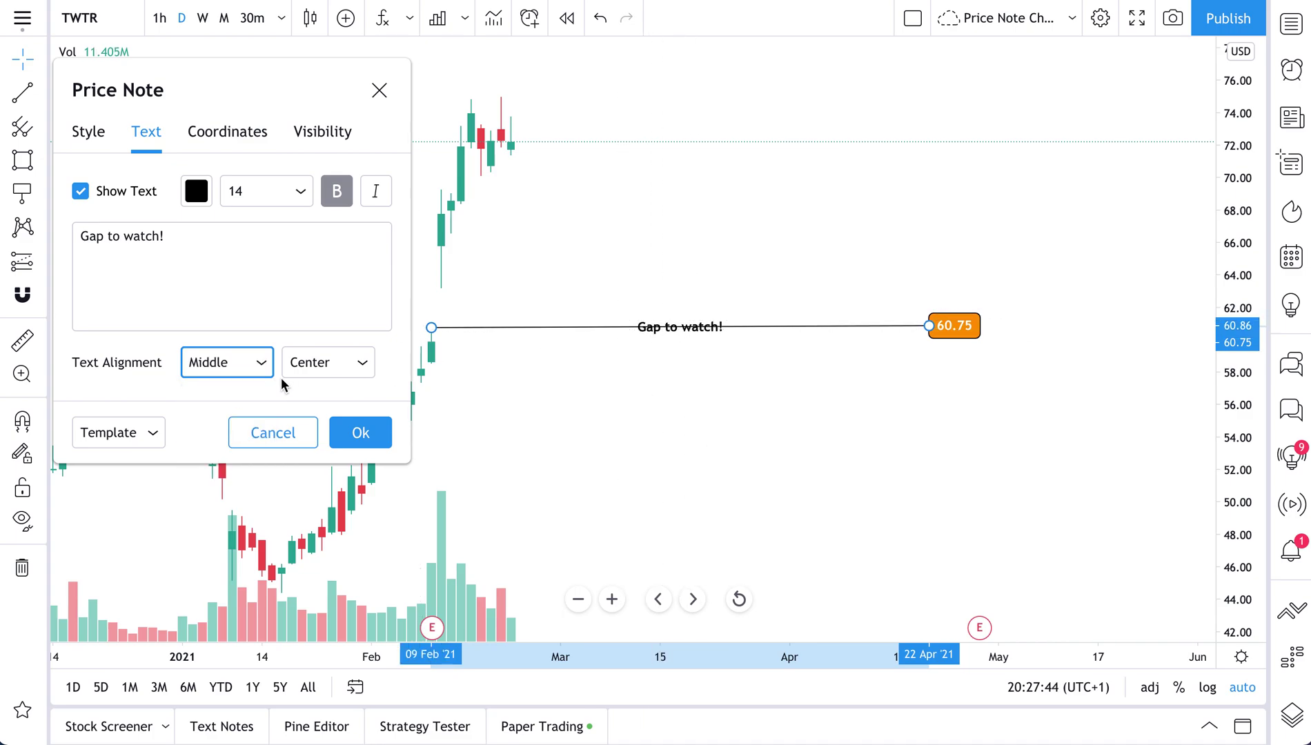
pyautogui.click(259, 363)
pyautogui.click(229, 401)
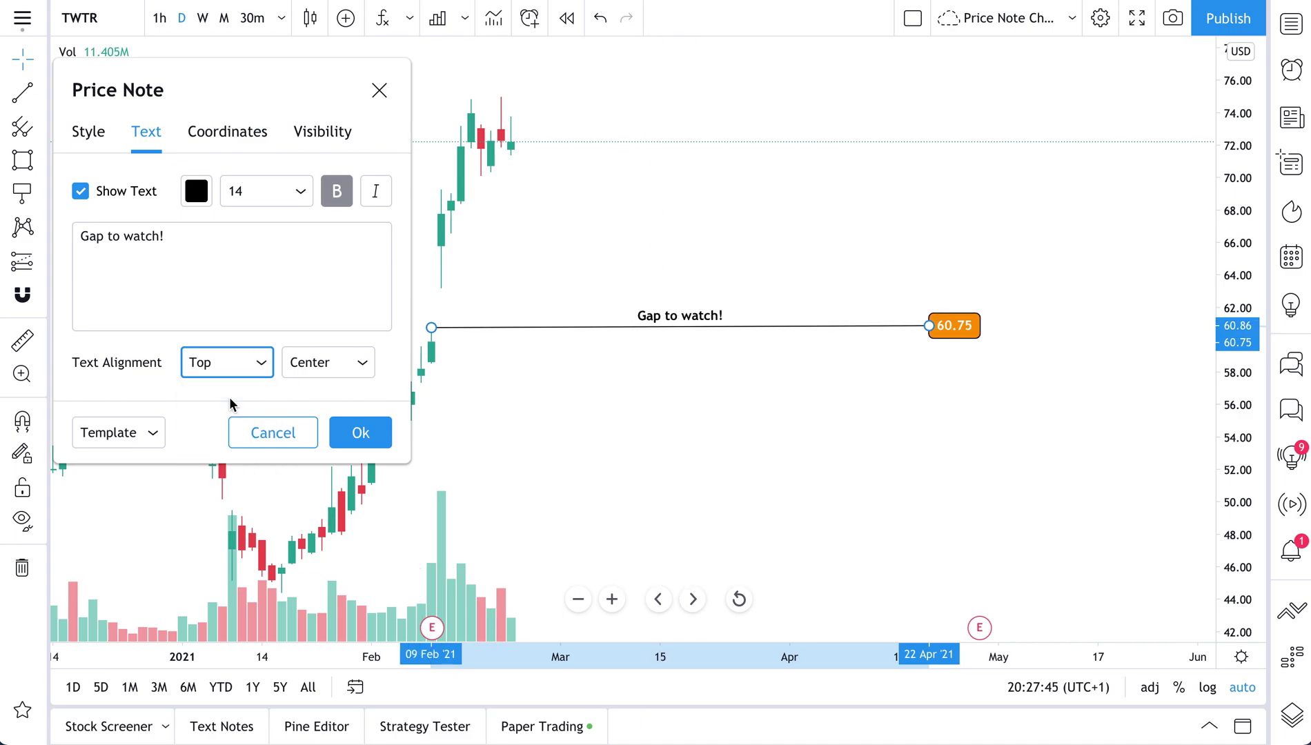
pyautogui.click(312, 368)
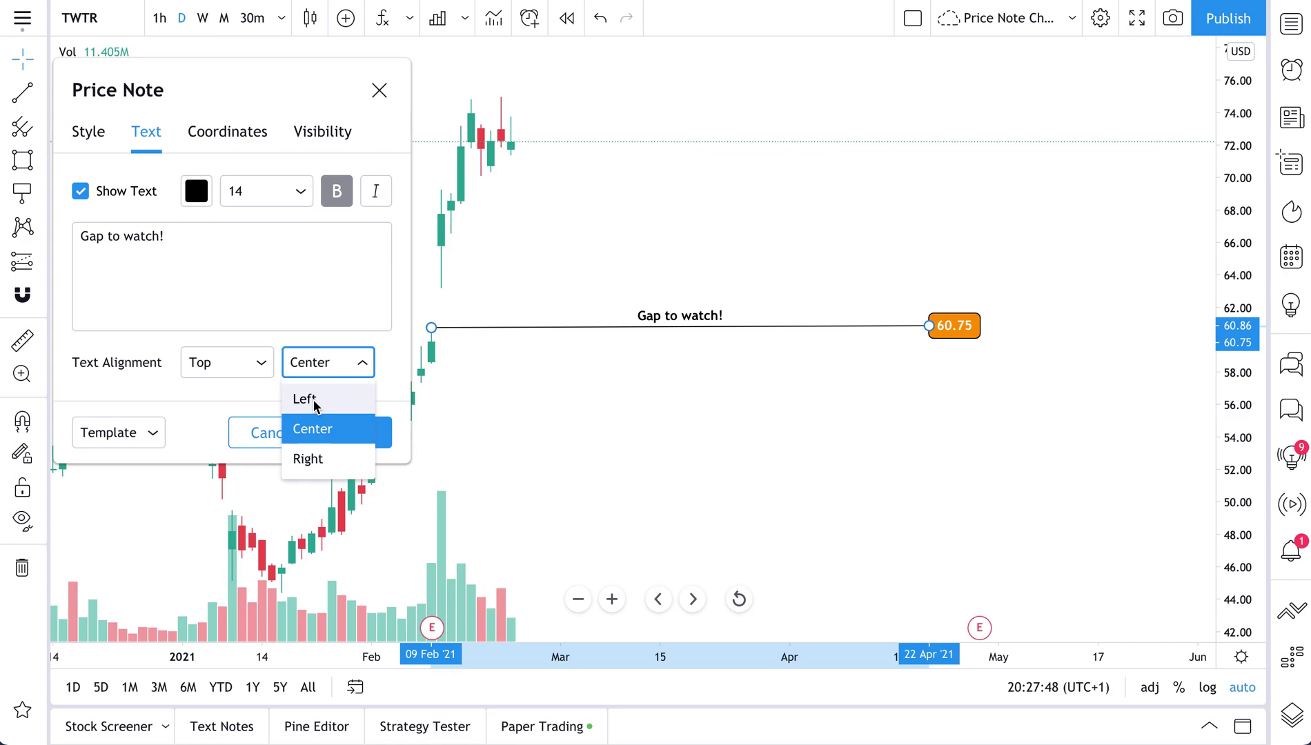
pyautogui.click(314, 401)
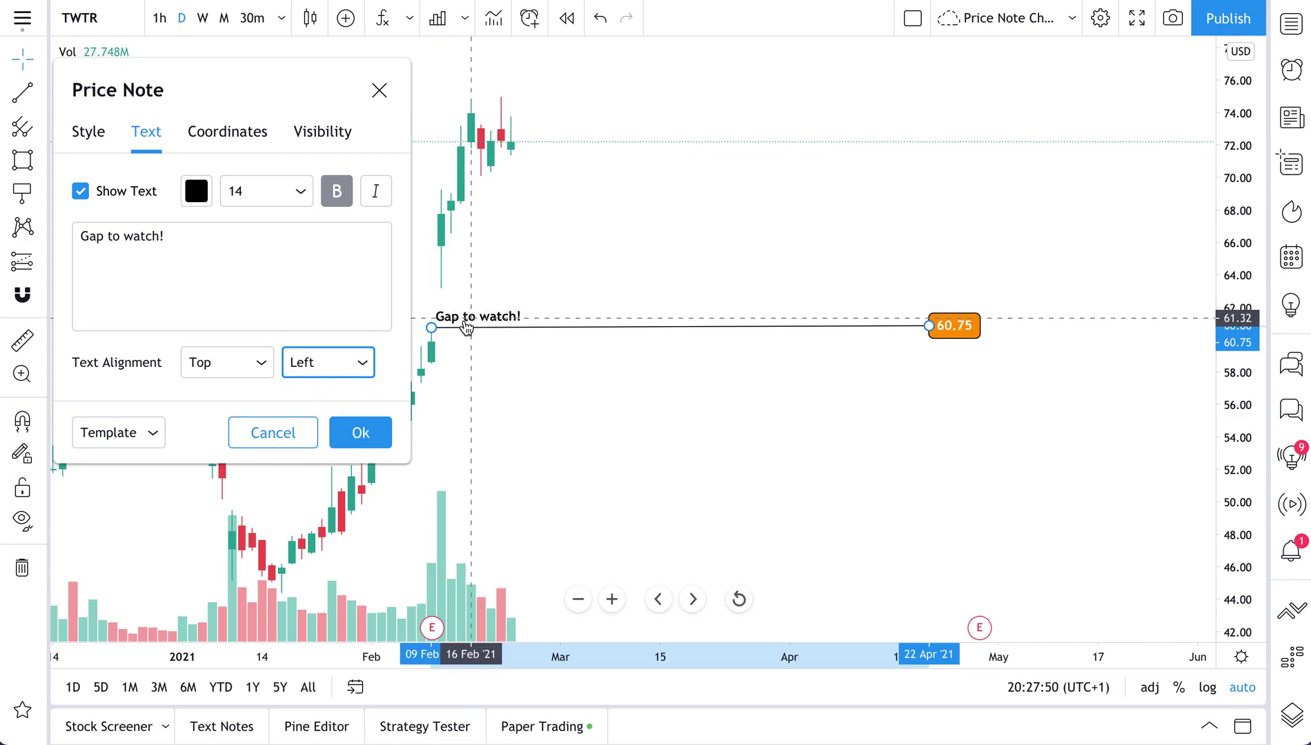
pyautogui.click(362, 360)
pyautogui.click(340, 459)
pyautogui.click(350, 357)
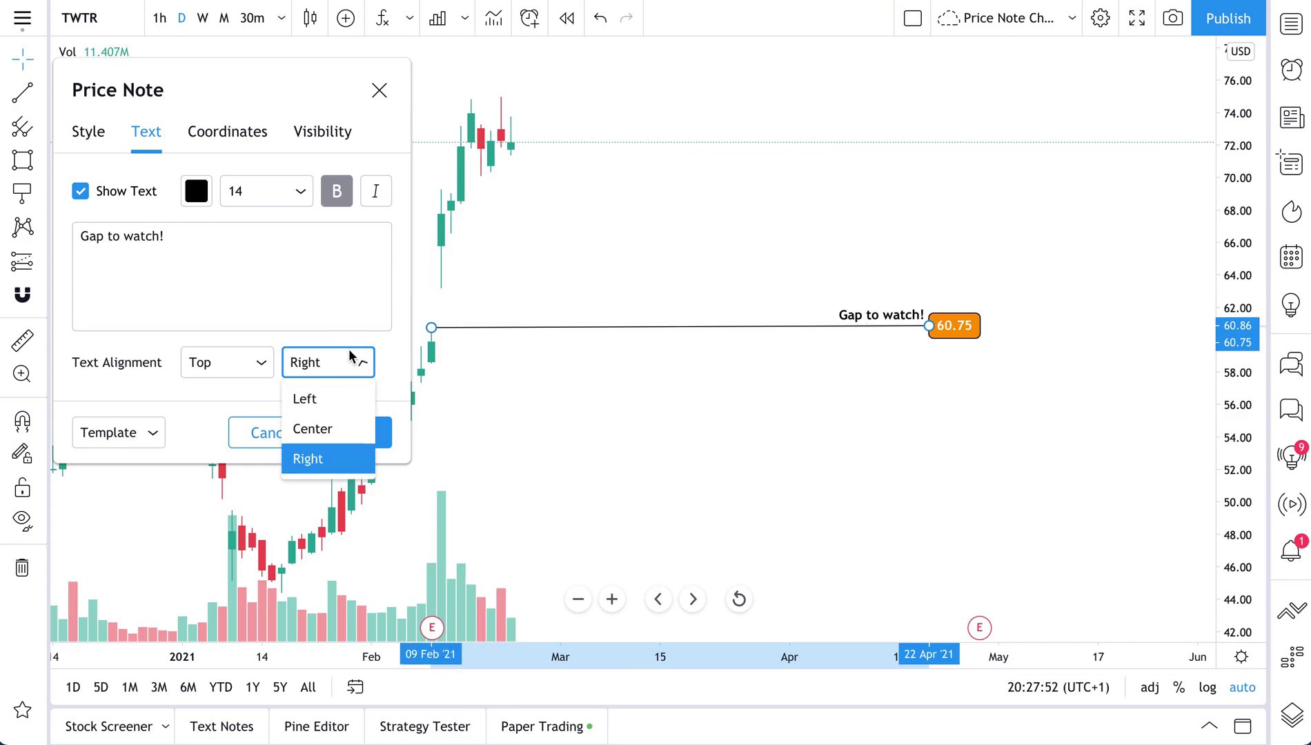
pyautogui.click(322, 428)
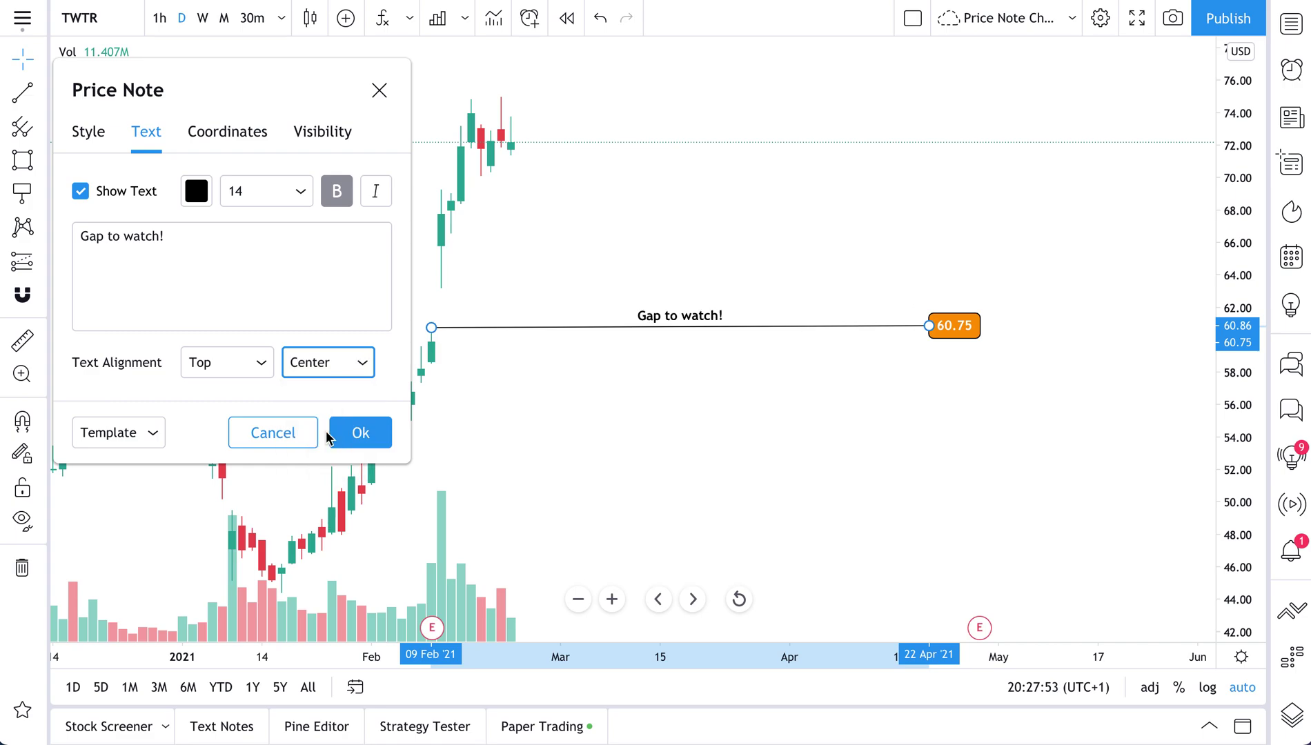
# - Review the note's coordinates, keep it visible on Days timeframes, and apply with Ok
pyautogui.click(219, 144)
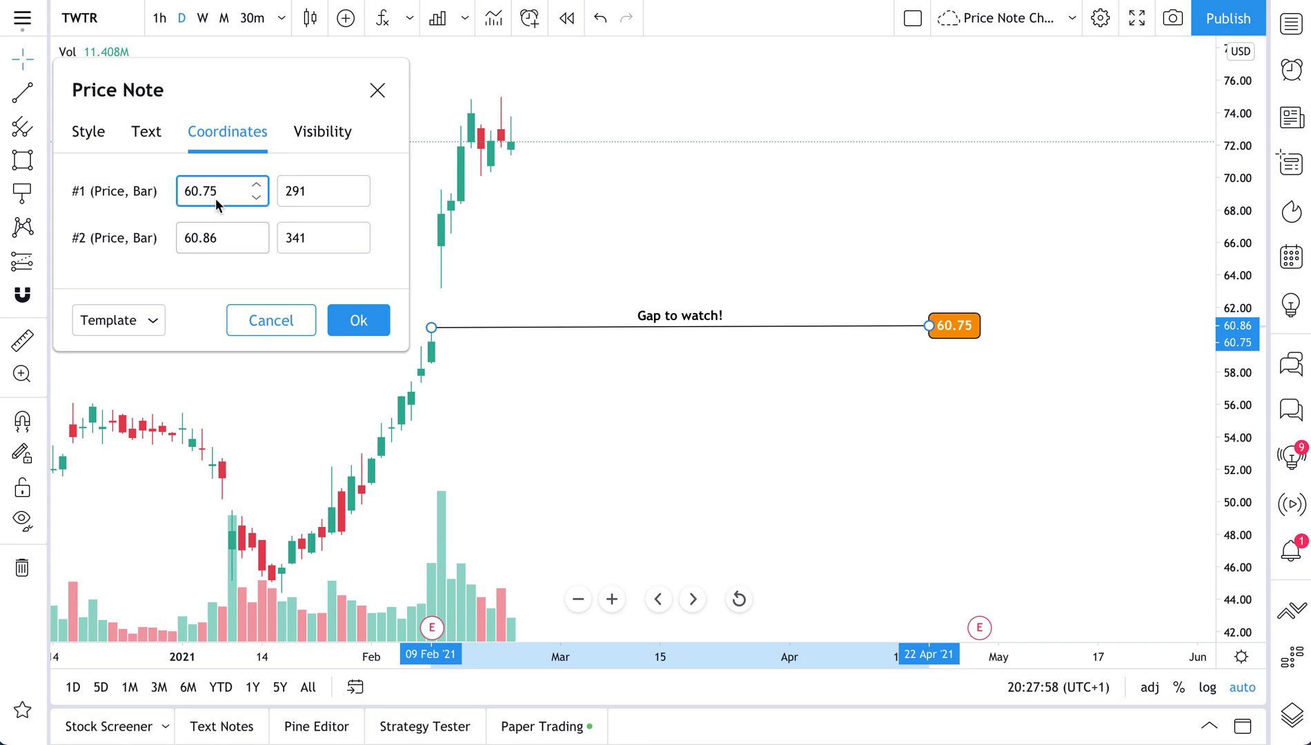
pyautogui.click(317, 138)
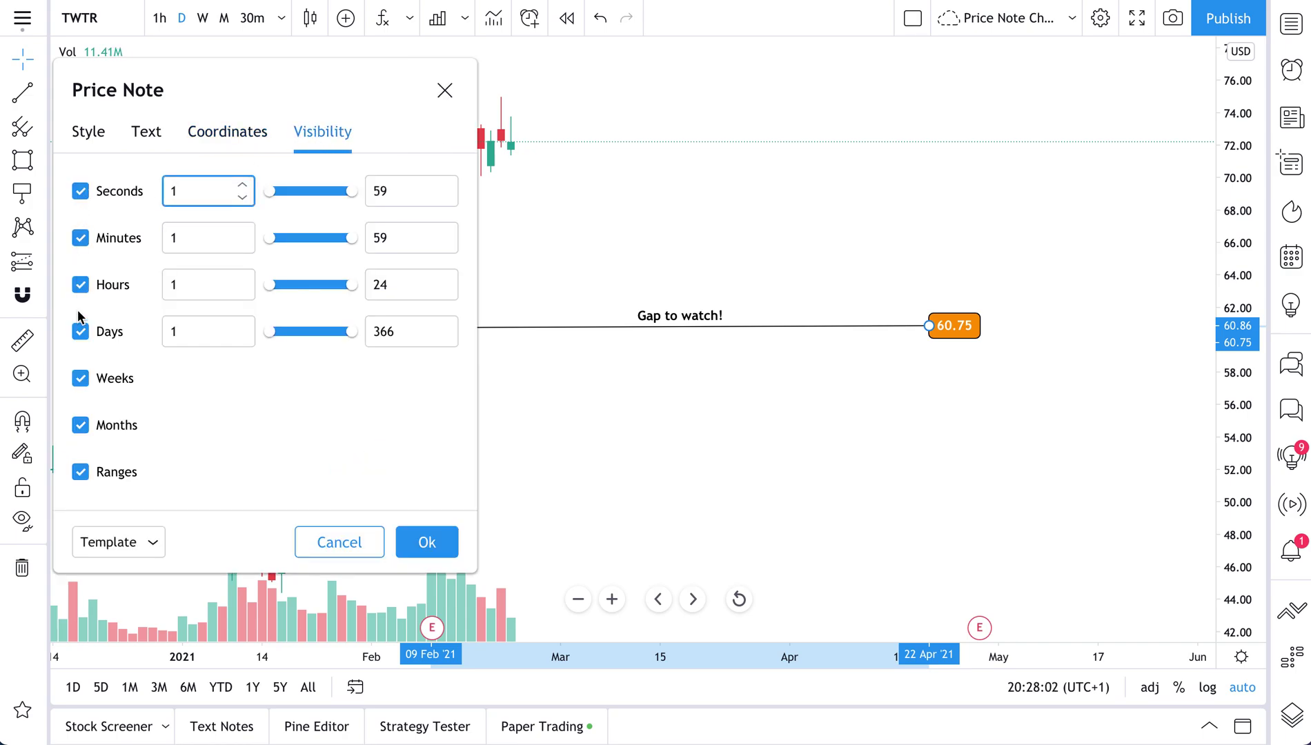
pyautogui.click(80, 332)
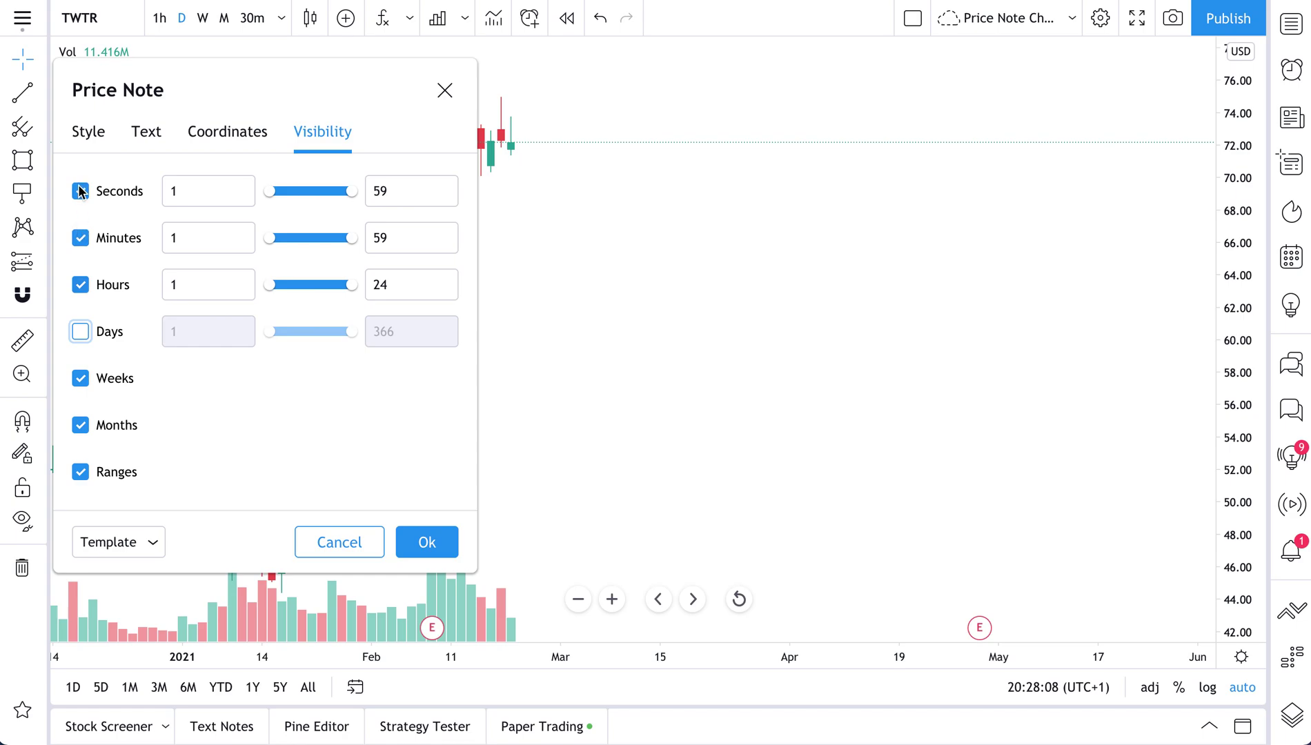
pyautogui.click(81, 334)
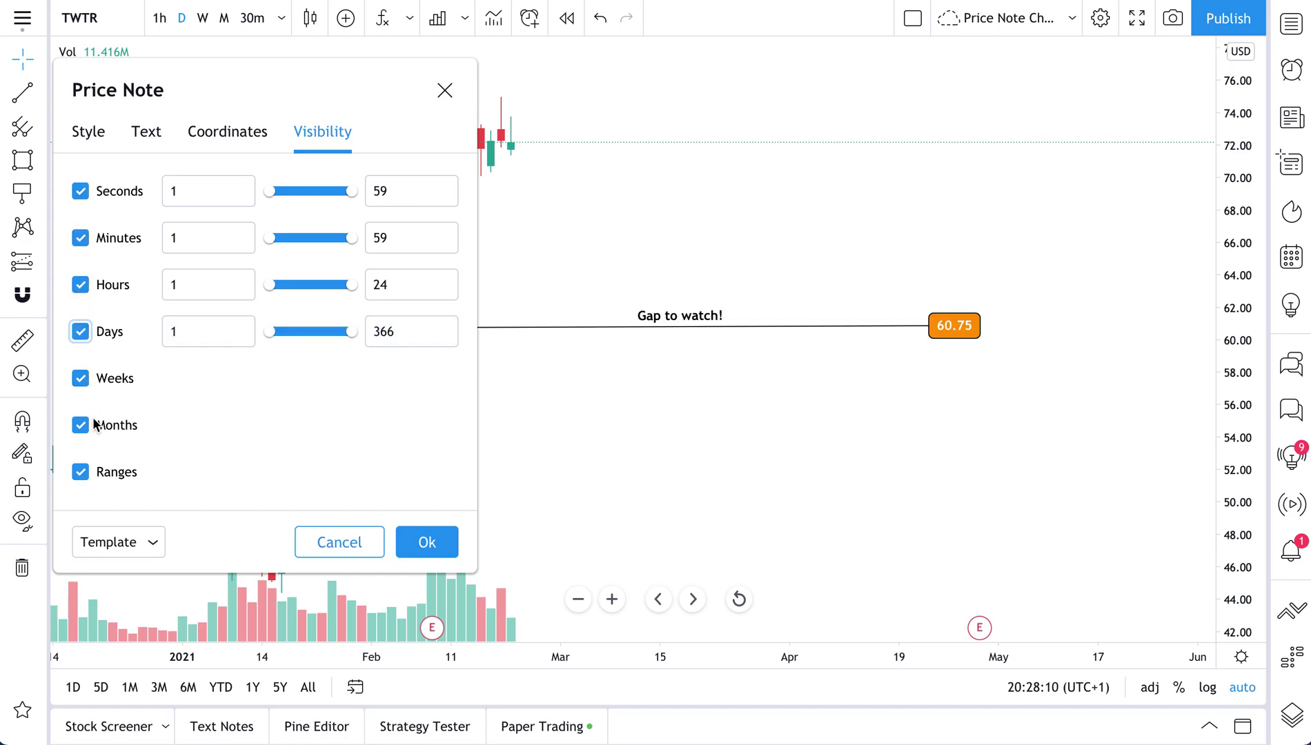
pyautogui.click(428, 541)
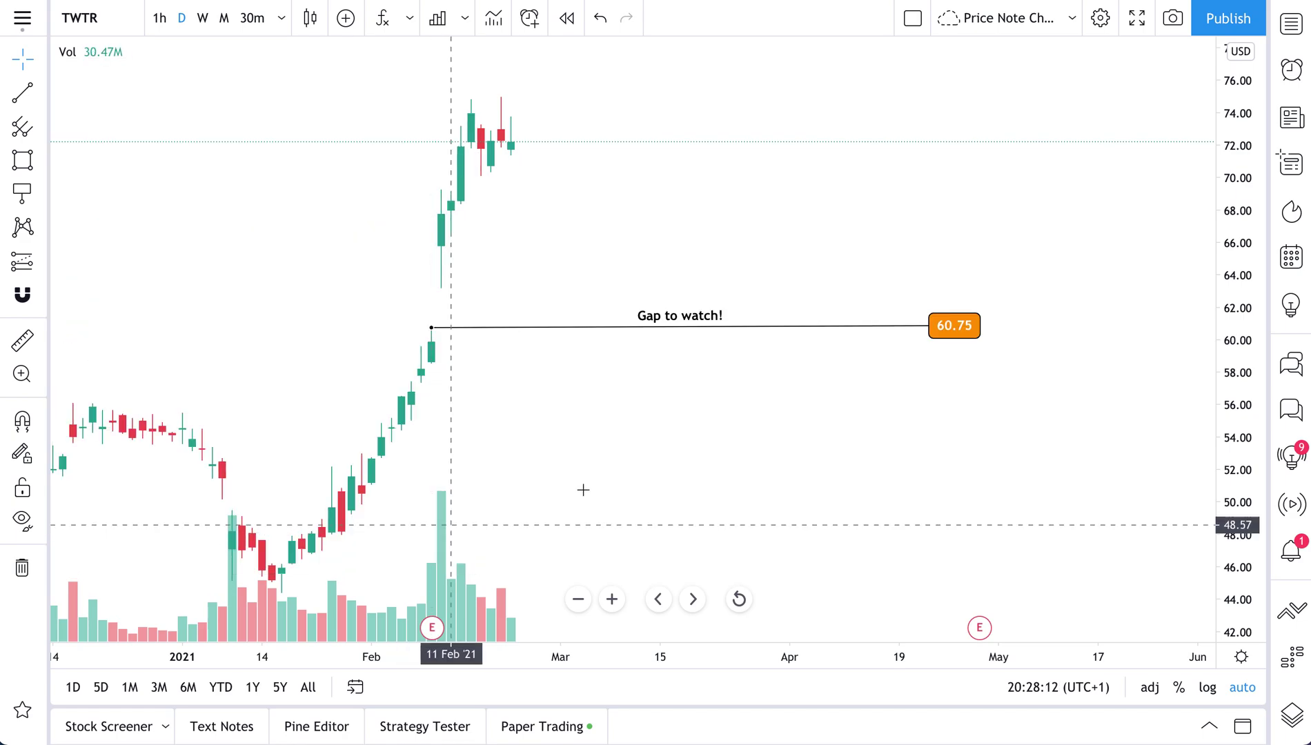
# - Drag the note's label end back level at 60.75, ending near 20 Apr, then deselect
pyautogui.scroll(-5, 750, 440)
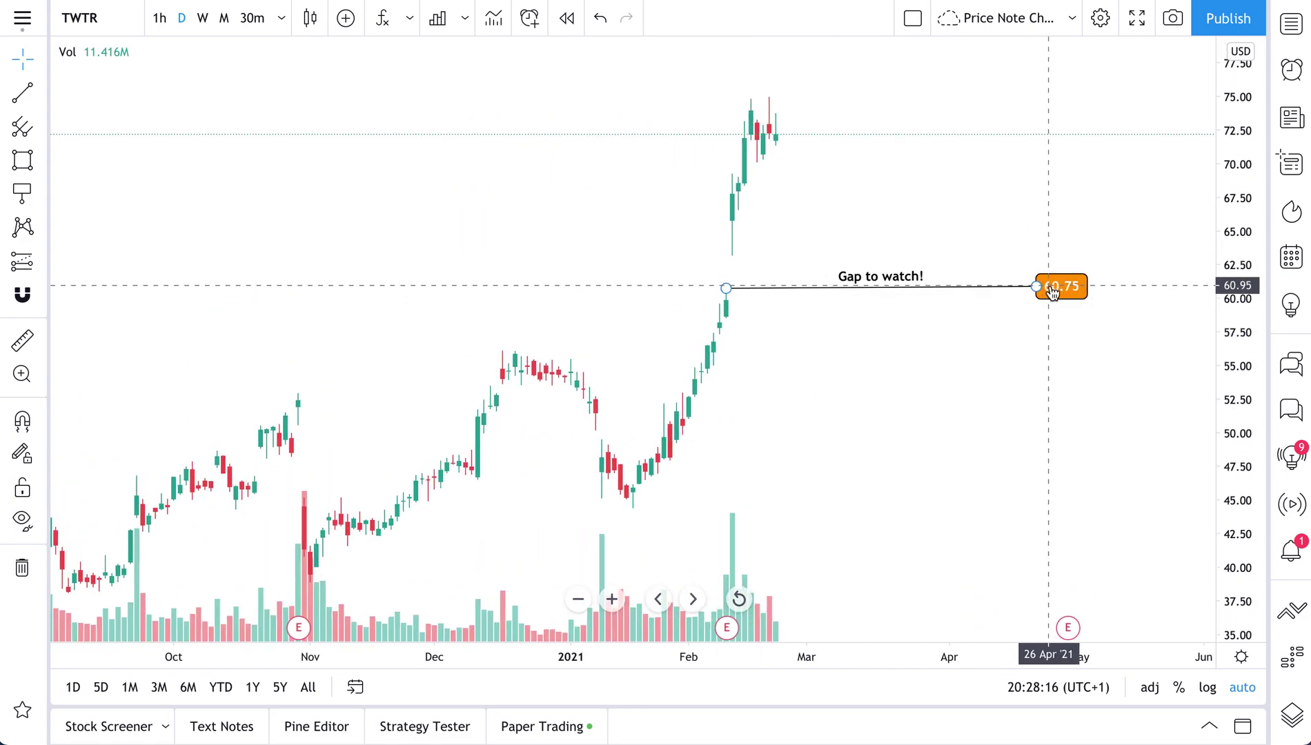
pyautogui.click(1051, 293)
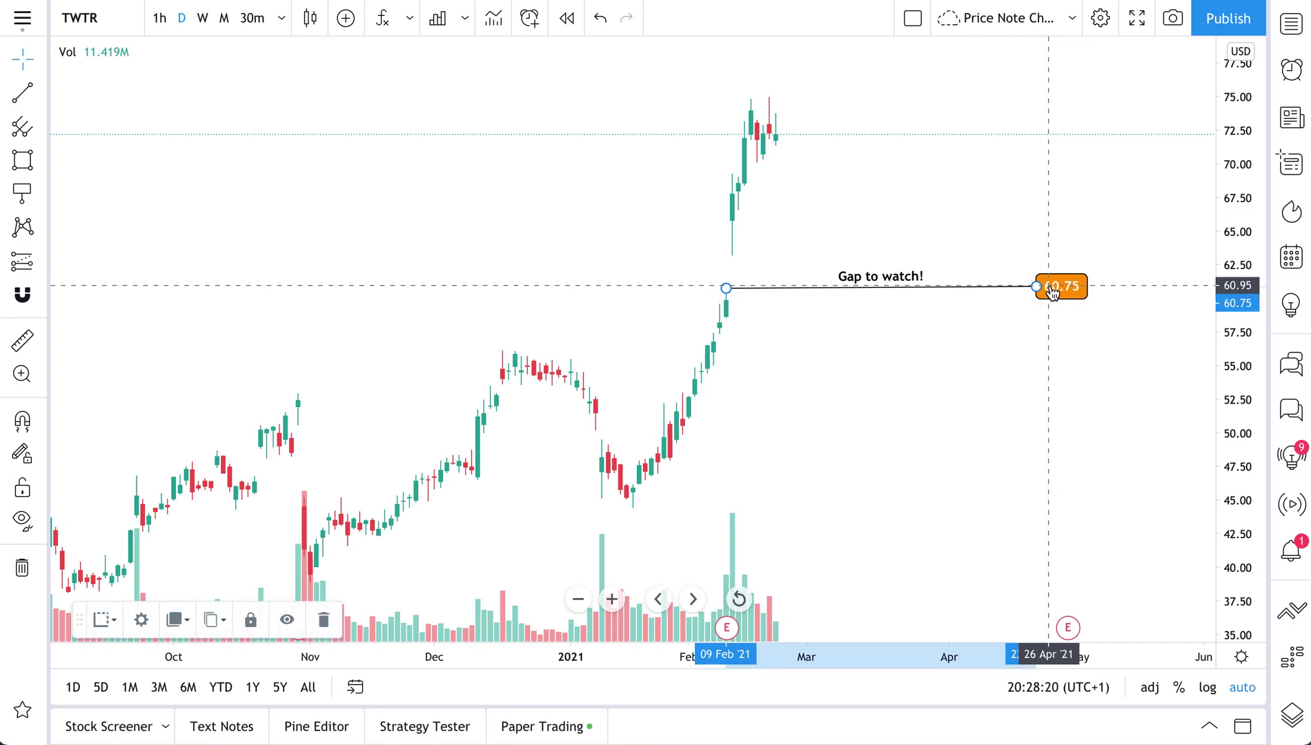
pyautogui.moveTo(1051, 292); pyautogui.dragTo(1028, 330)
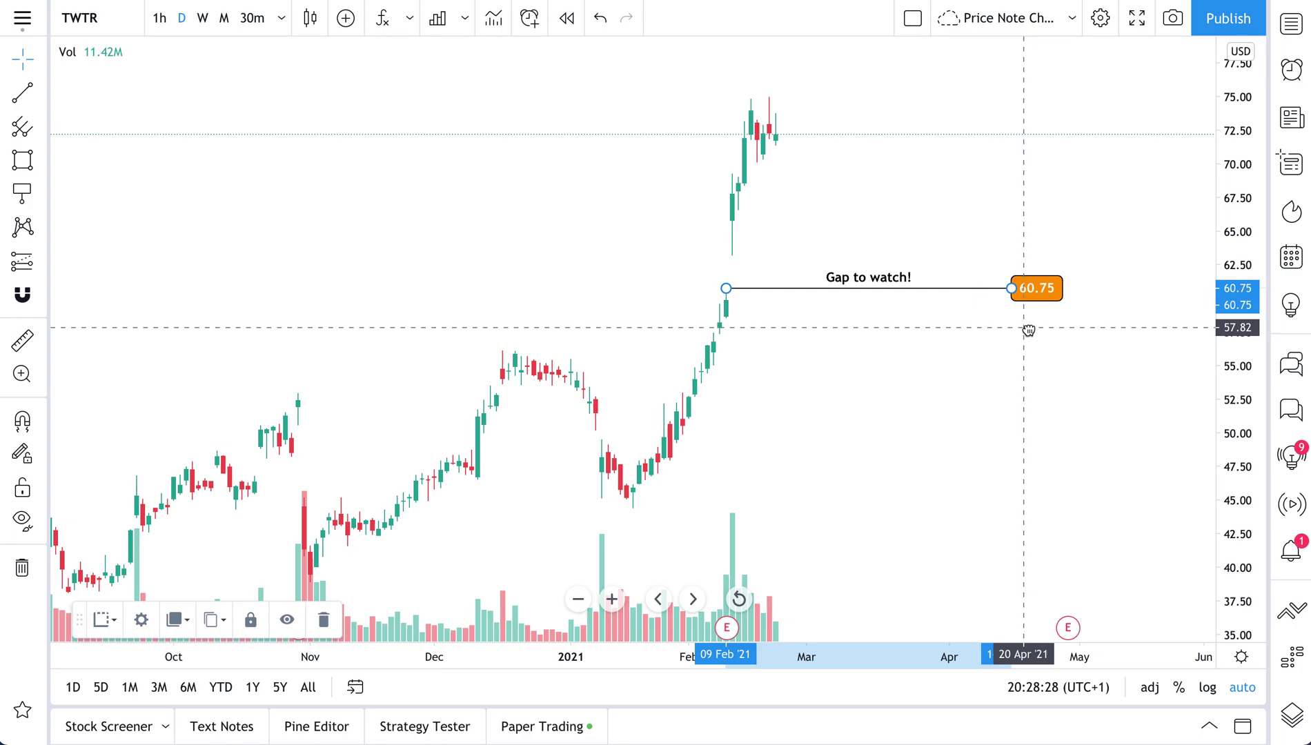
pyautogui.click(965, 345)
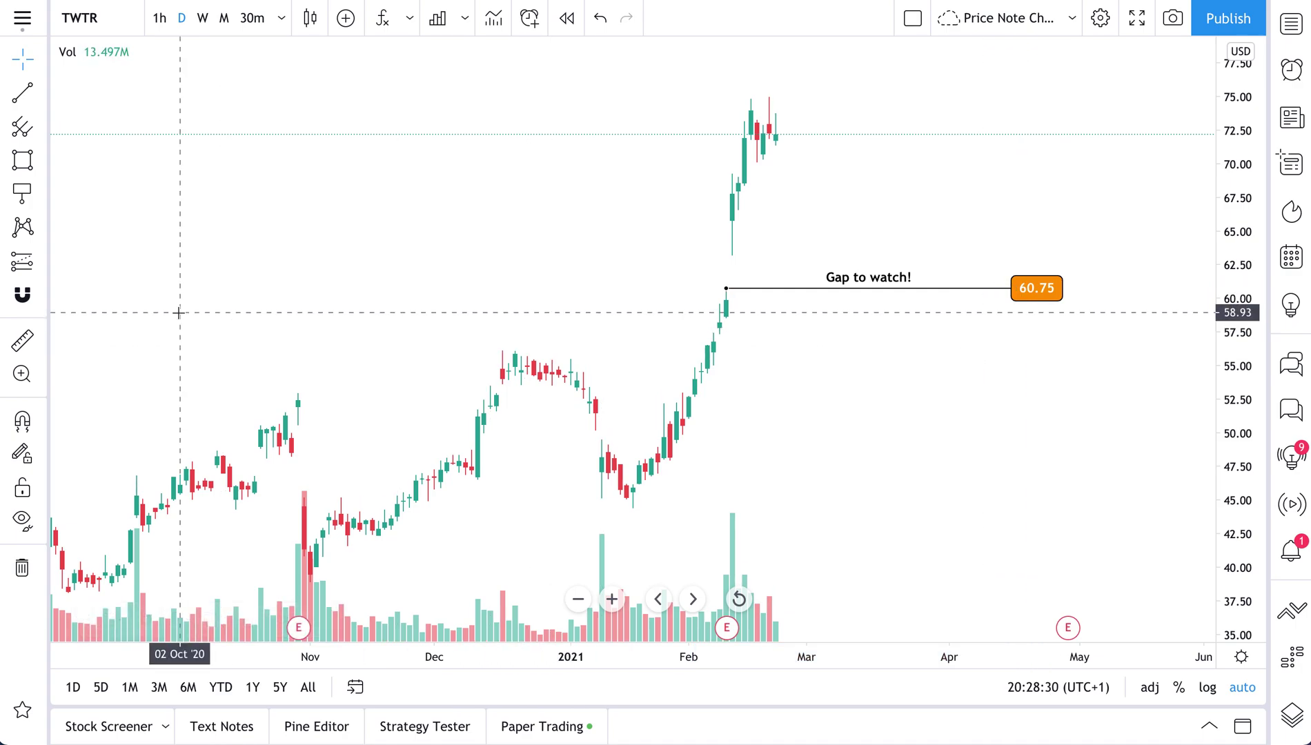
# - Draw a new Price Note from the 10 Feb candle at 63.45
pyautogui.click(20, 196)
pyautogui.click(732, 251)
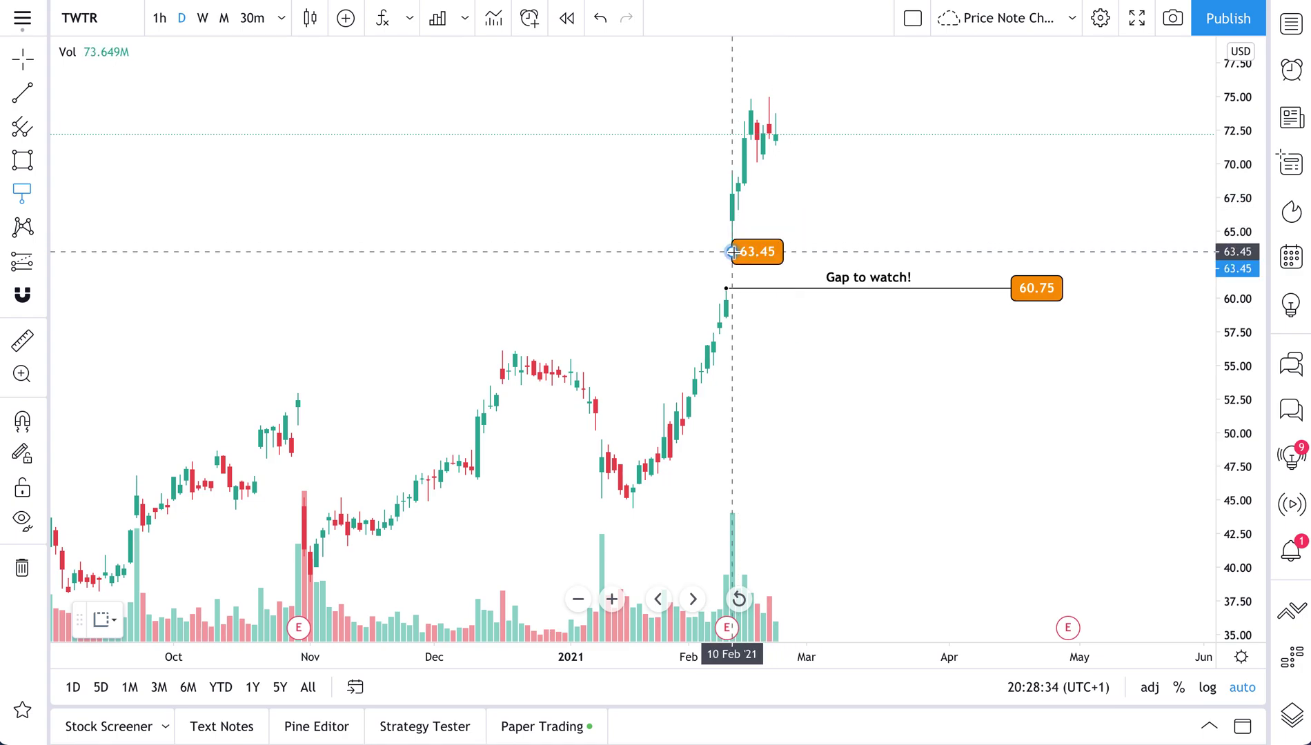
pyautogui.click(1012, 248)
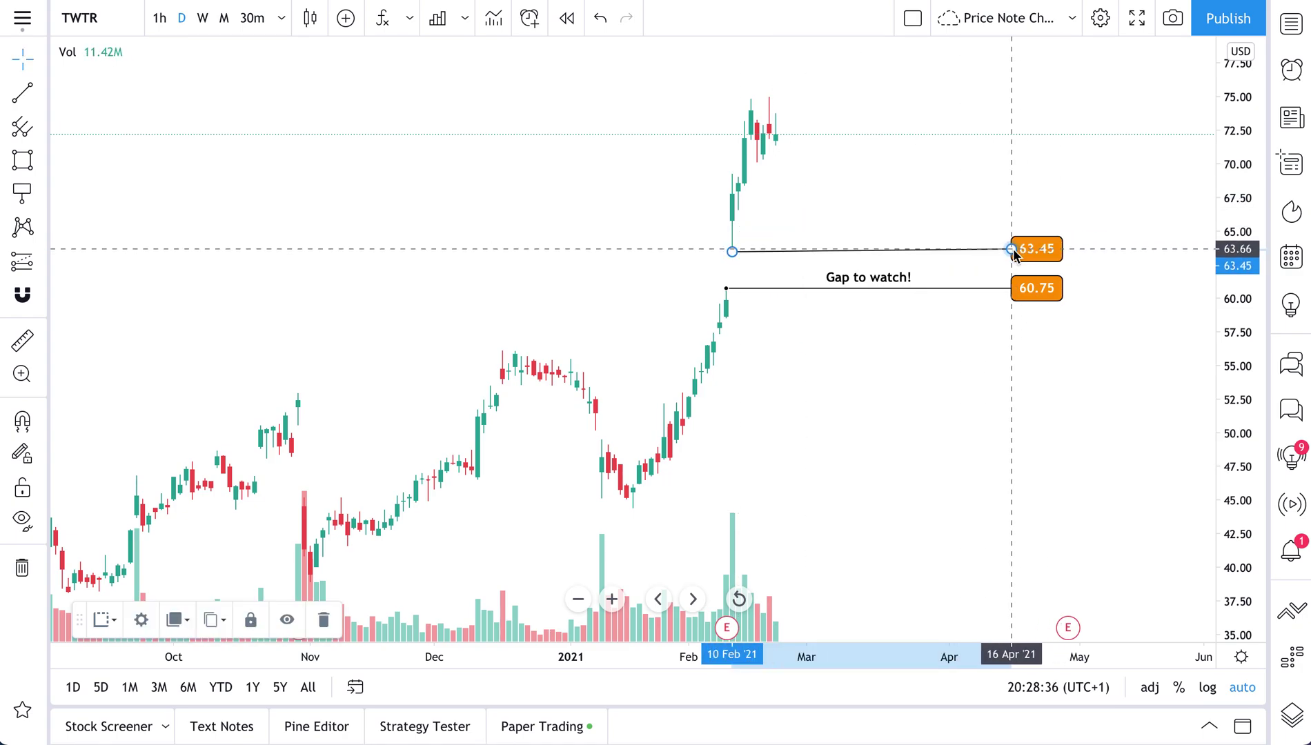
# - Caption it 'Start of gap fill' with a yellow label background and apply
pyautogui.click(536, 190)
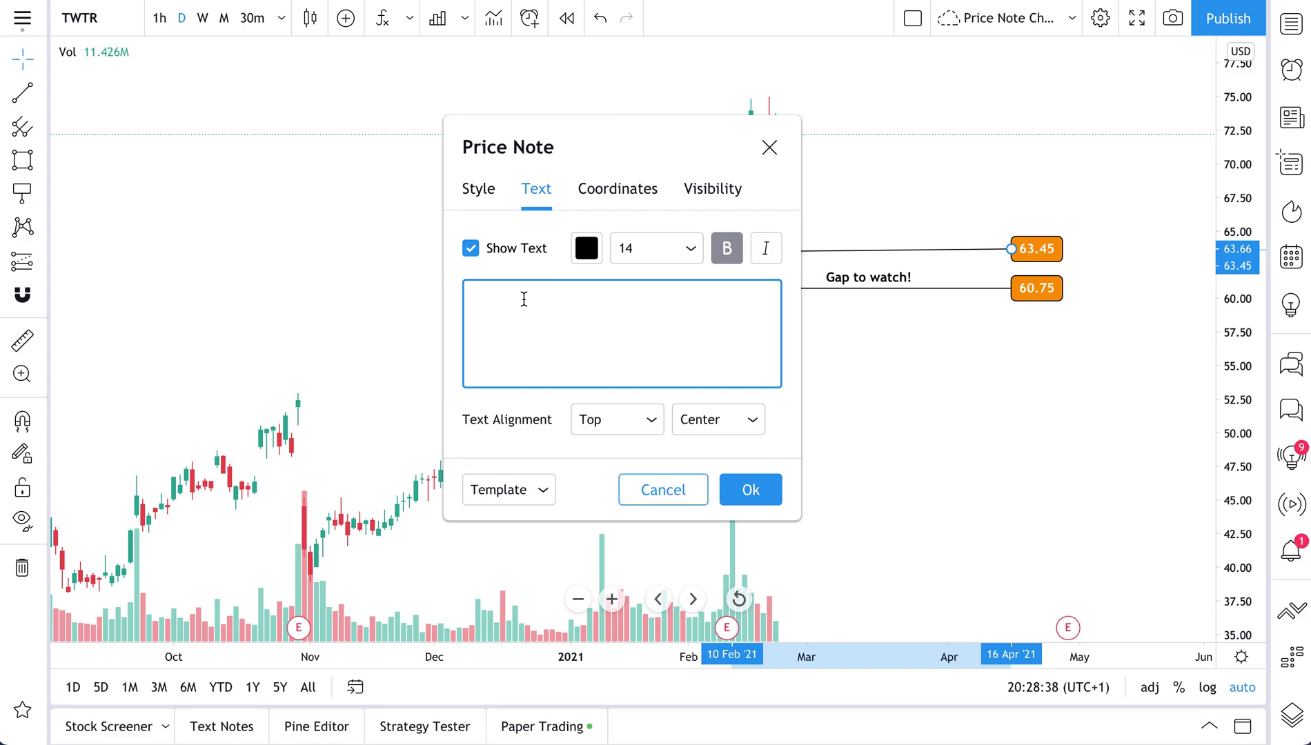
pyautogui.write('Start of ga')
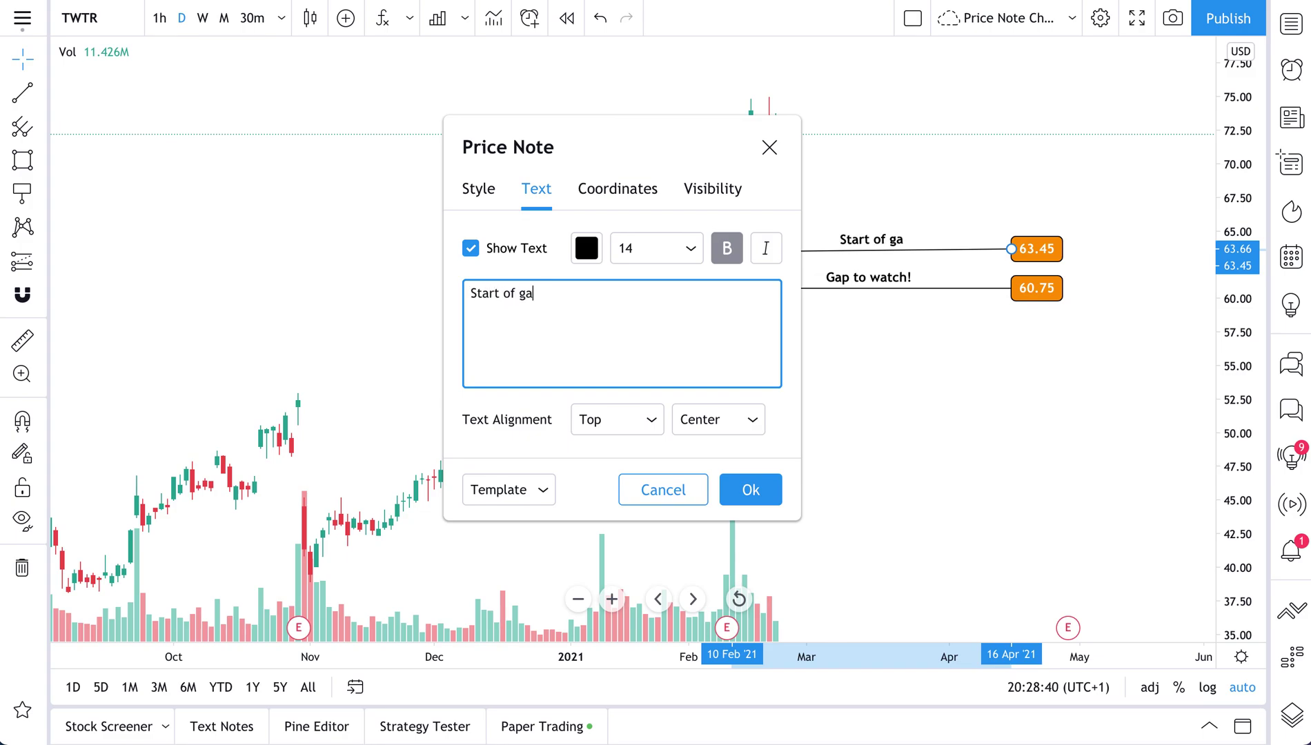
pyautogui.write('p fill')
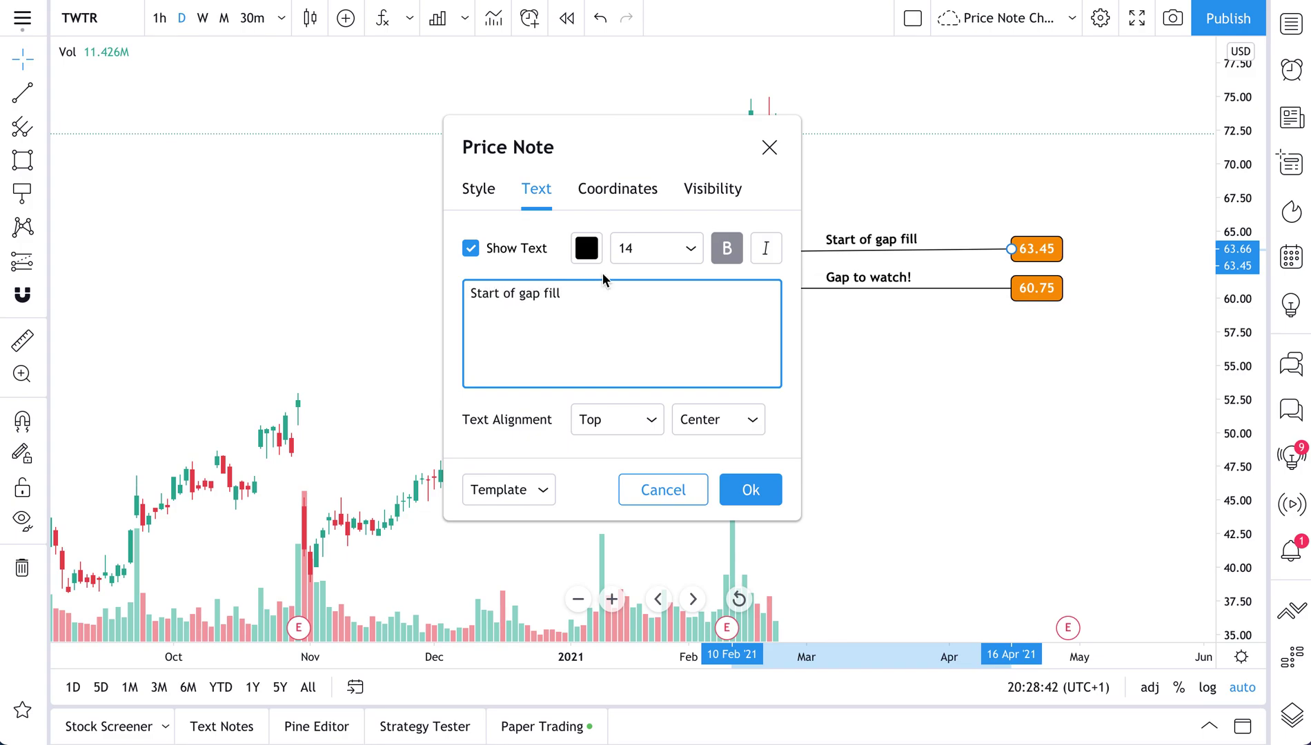
pyautogui.click(460, 186)
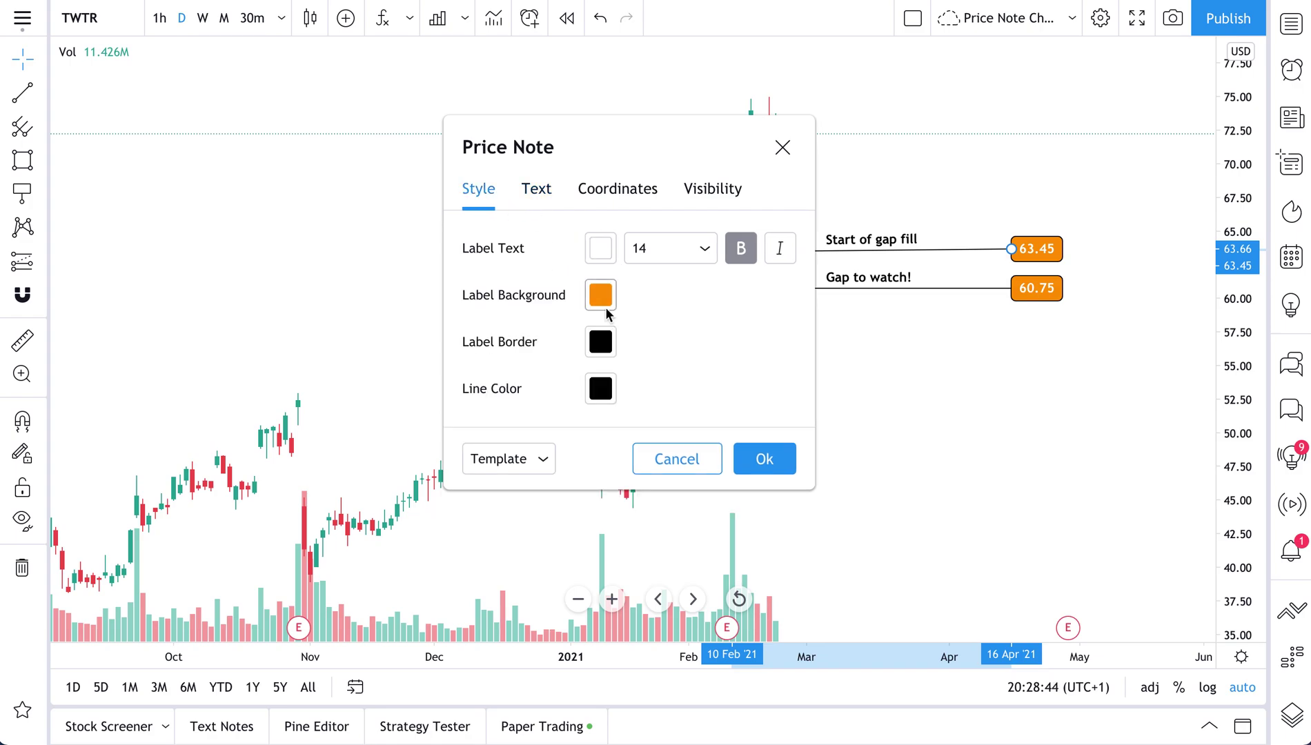
pyautogui.click(600, 293)
pyautogui.click(646, 354)
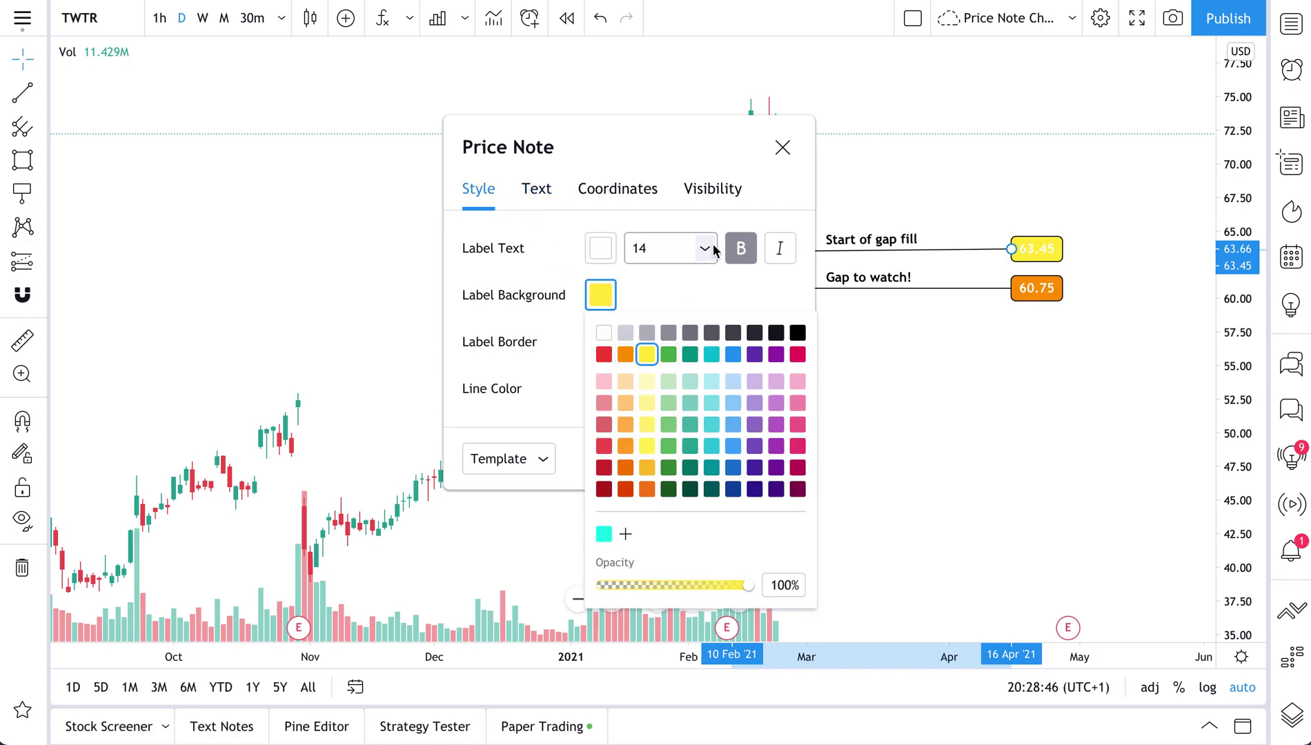
pyautogui.click(607, 296)
pyautogui.click(764, 459)
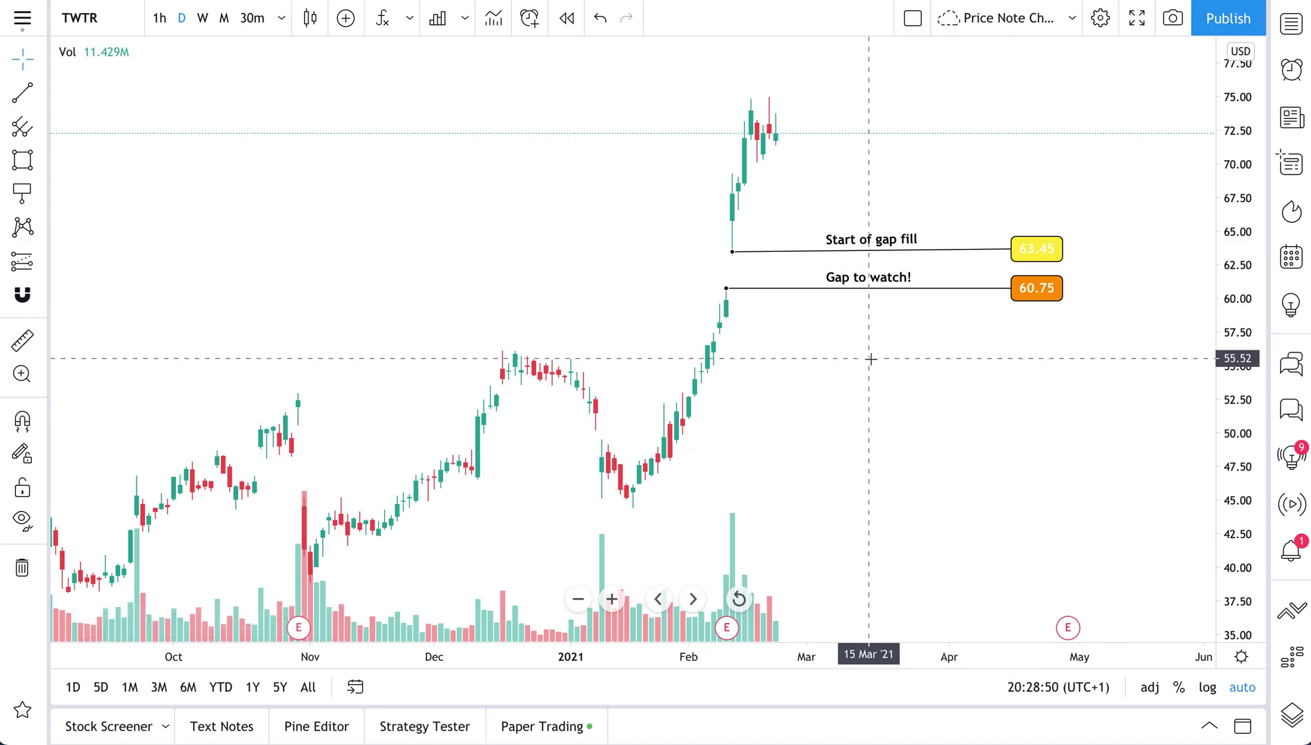
pyautogui.click(1026, 250)
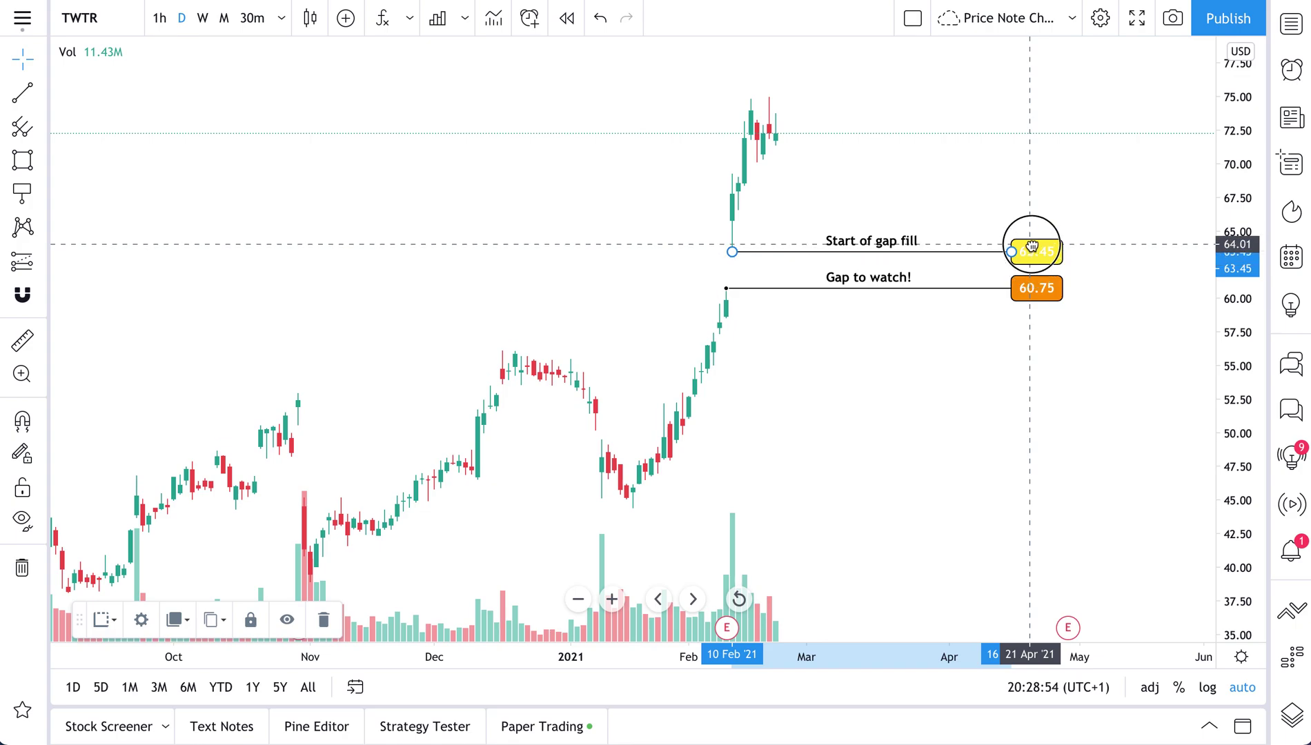
pyautogui.click(1037, 289)
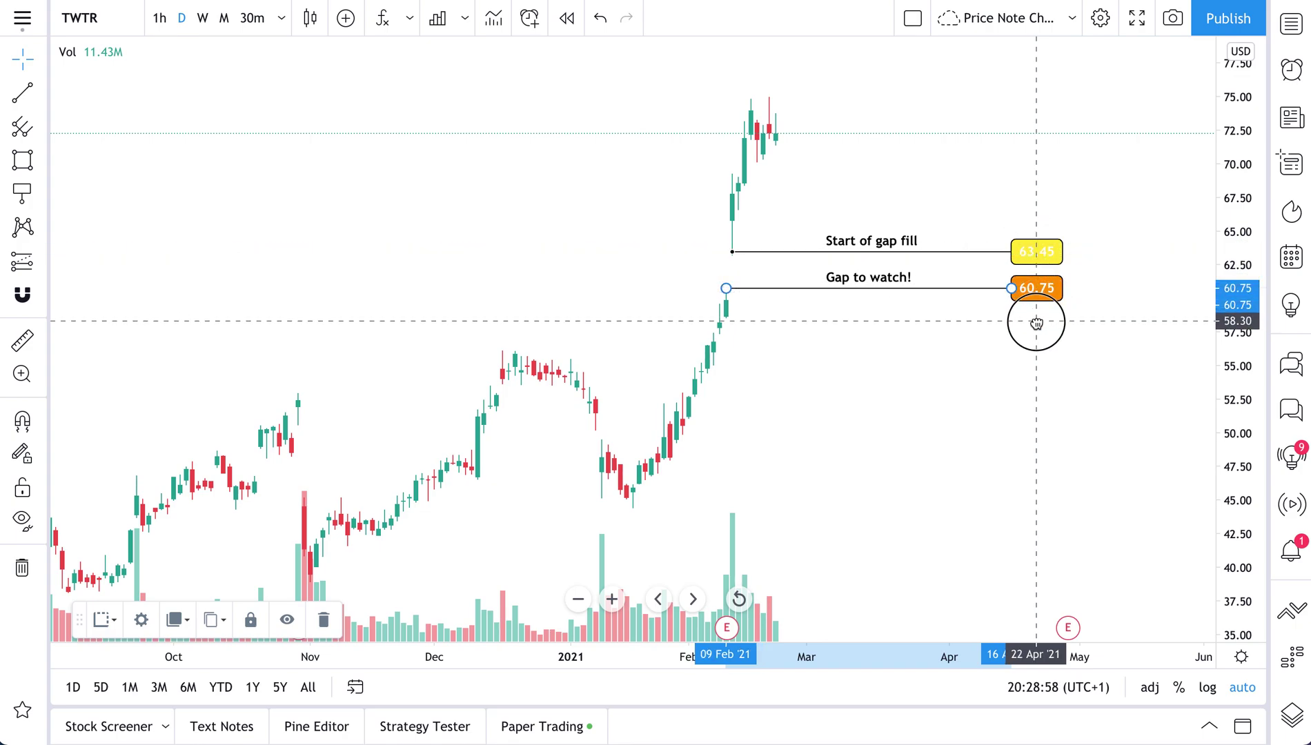
pyautogui.click(1033, 348)
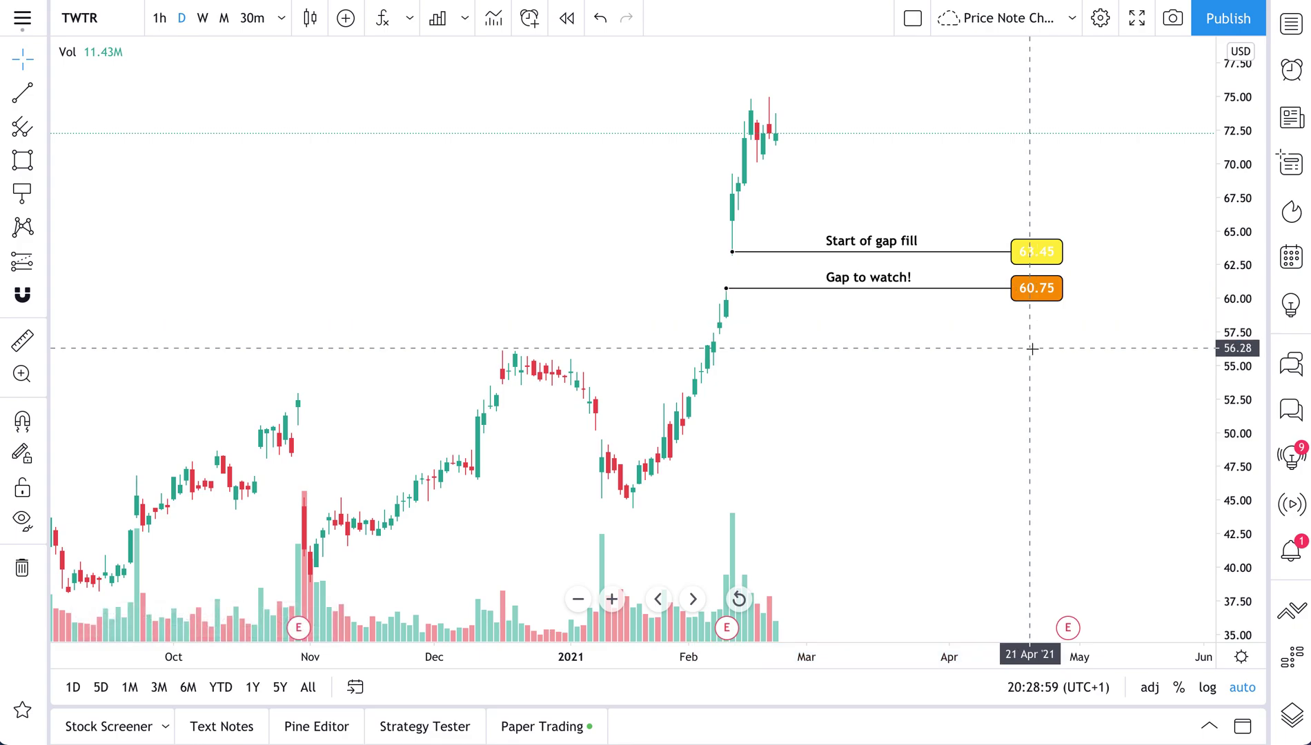
pyautogui.click(1049, 262)
pyautogui.moveTo(1043, 259); pyautogui.dragTo(983, 143)
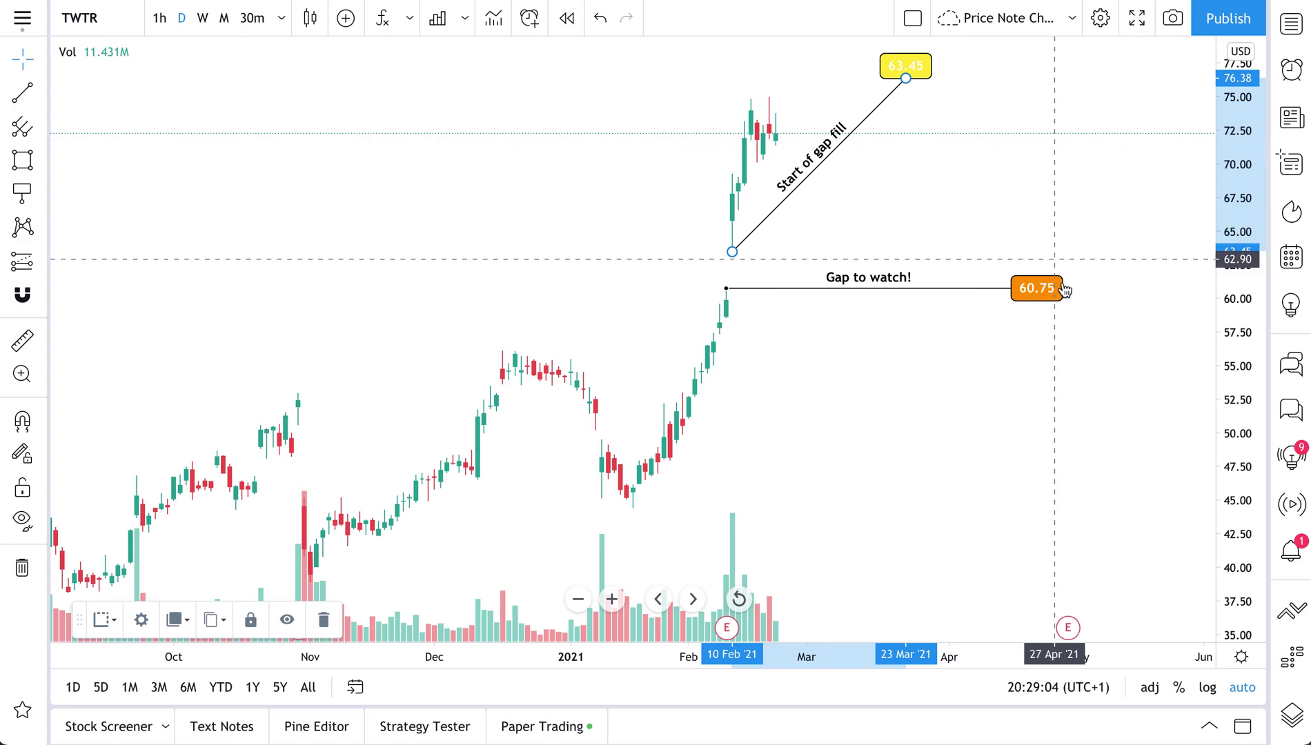
pyautogui.click(1046, 295)
pyautogui.moveTo(1045, 297); pyautogui.dragTo(974, 169)
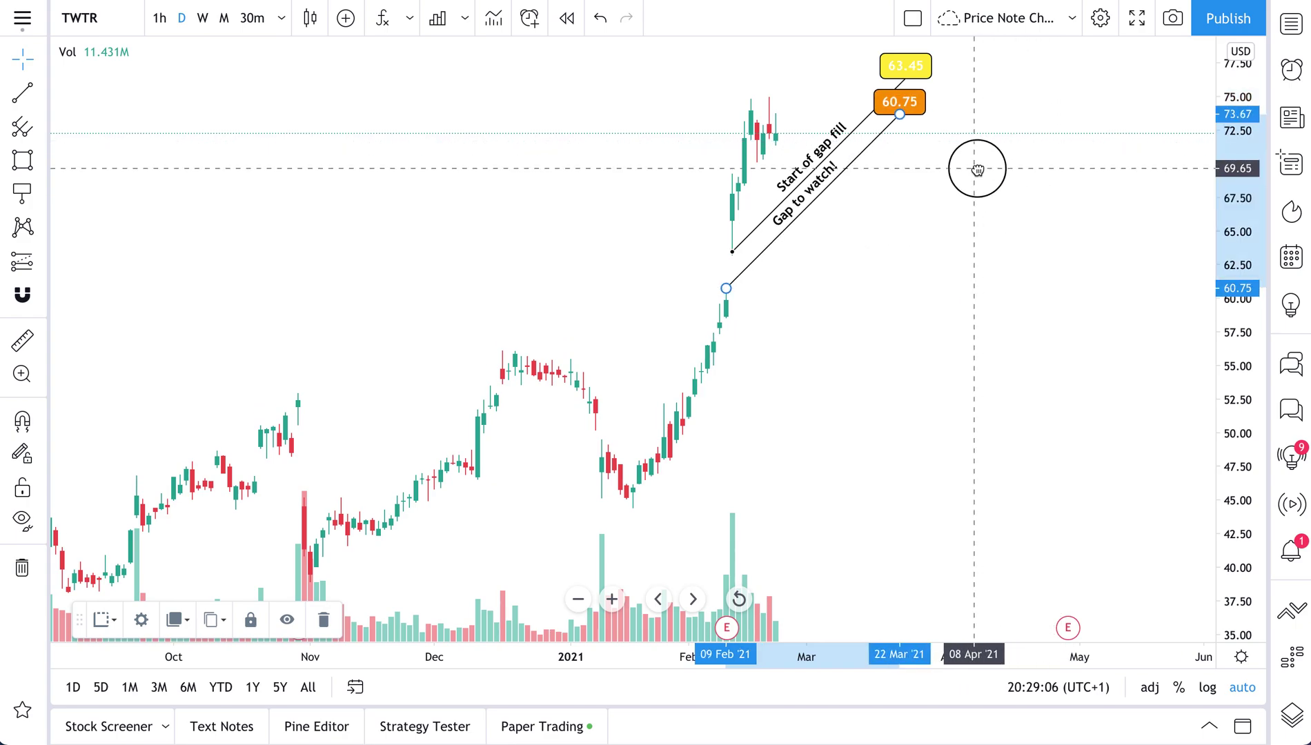
pyautogui.click(976, 170)
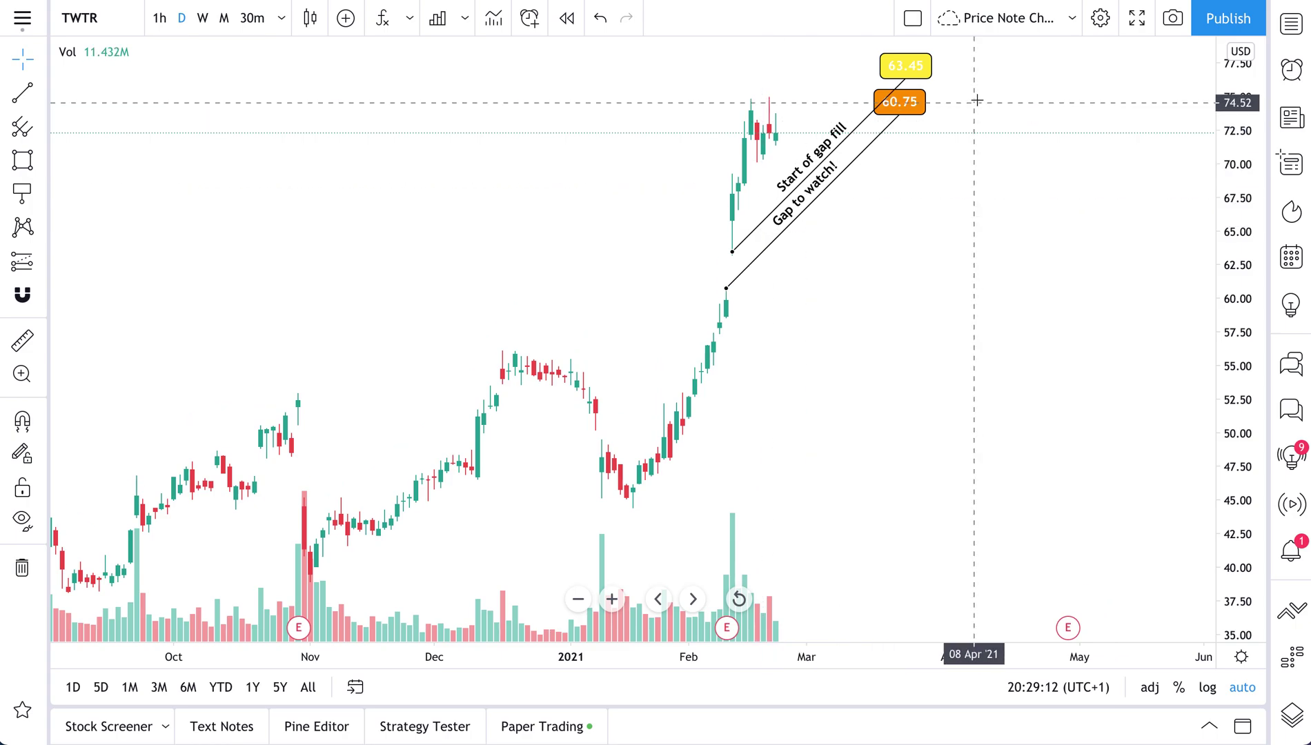
pyautogui.keyDown('shift'); pyautogui.click(909, 104); pyautogui.keyUp('shift')
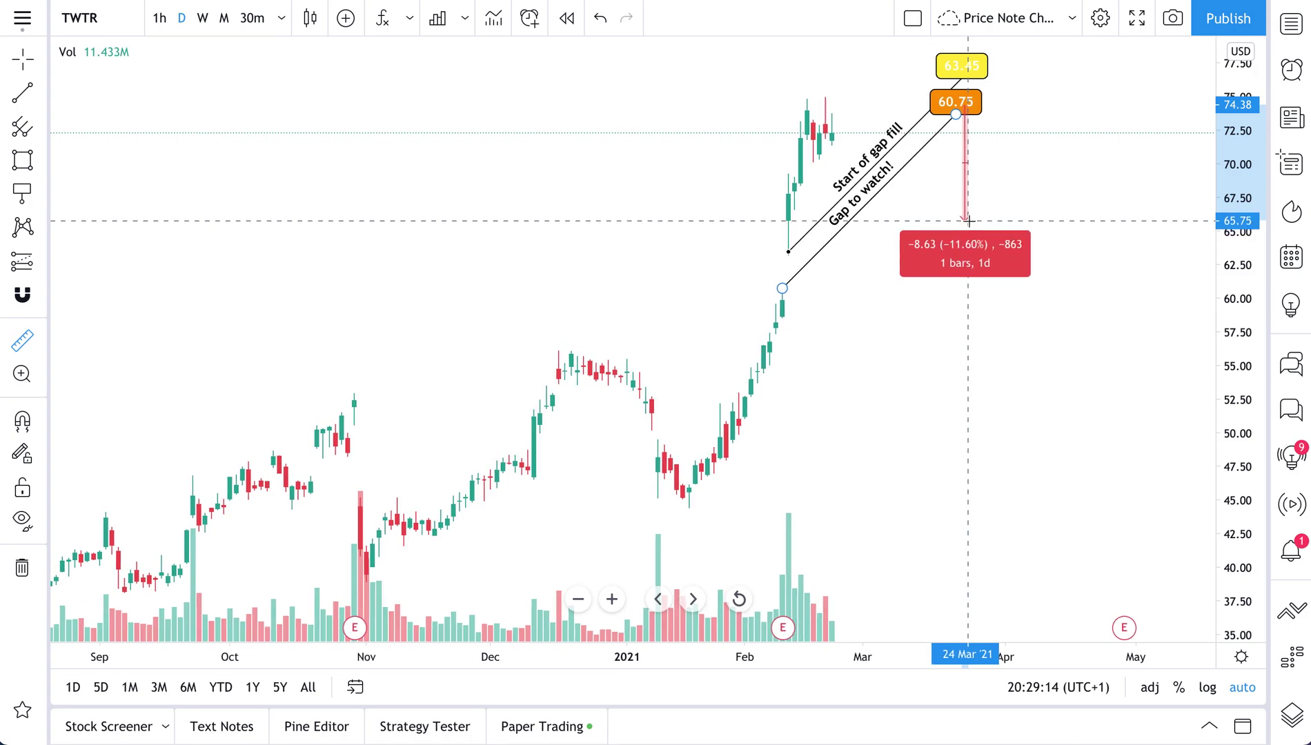
pyautogui.click(970, 176)
pyautogui.moveTo(969, 113); pyautogui.dragTo(1054, 257)
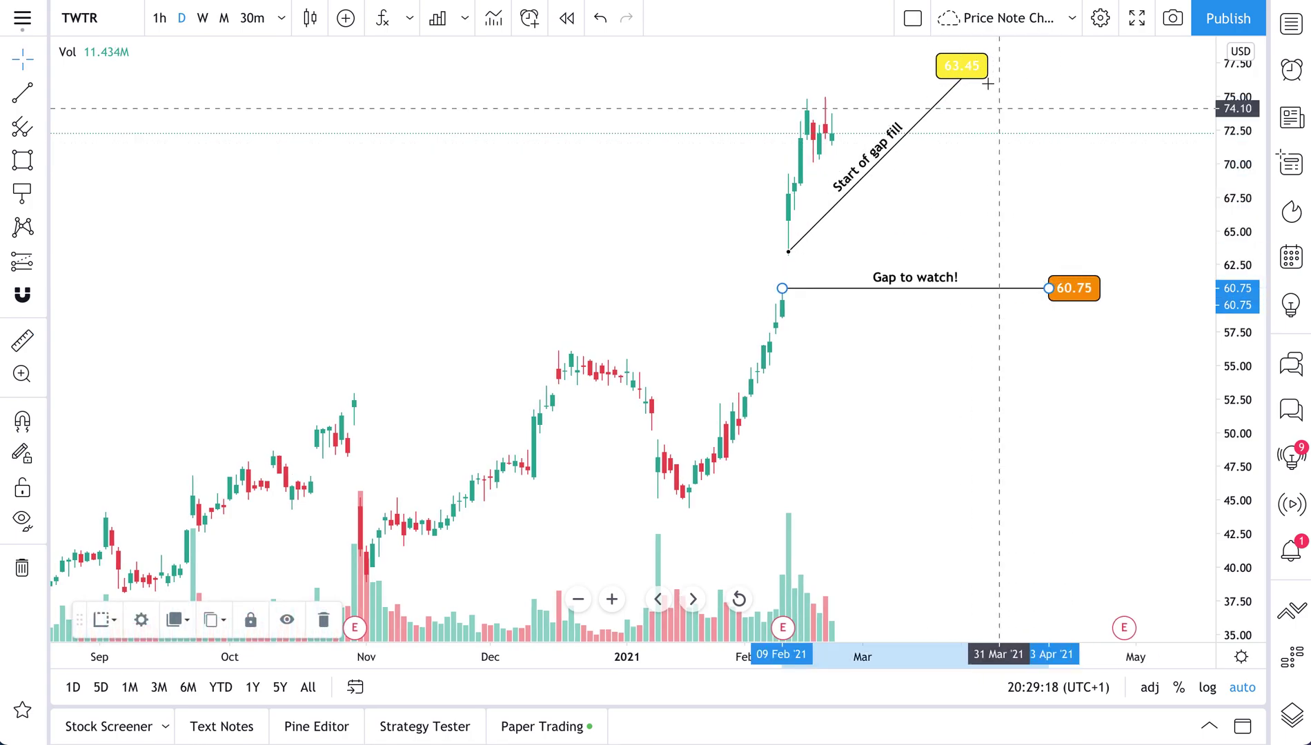
pyautogui.moveTo(974, 66); pyautogui.dragTo(1074, 210)
pyautogui.scroll(-2, 993, 172)
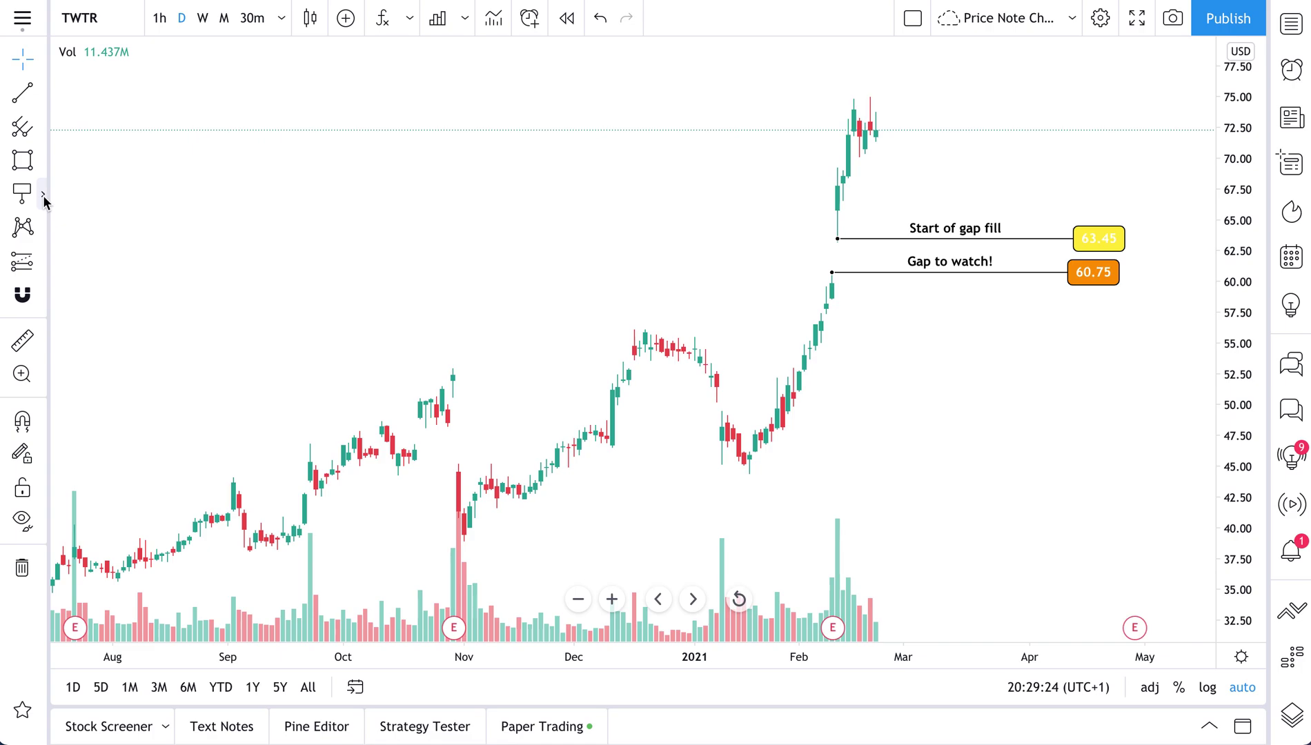
# - Star Price Note as a favourite drawing tool and select it for drawing
pyautogui.click(43, 196)
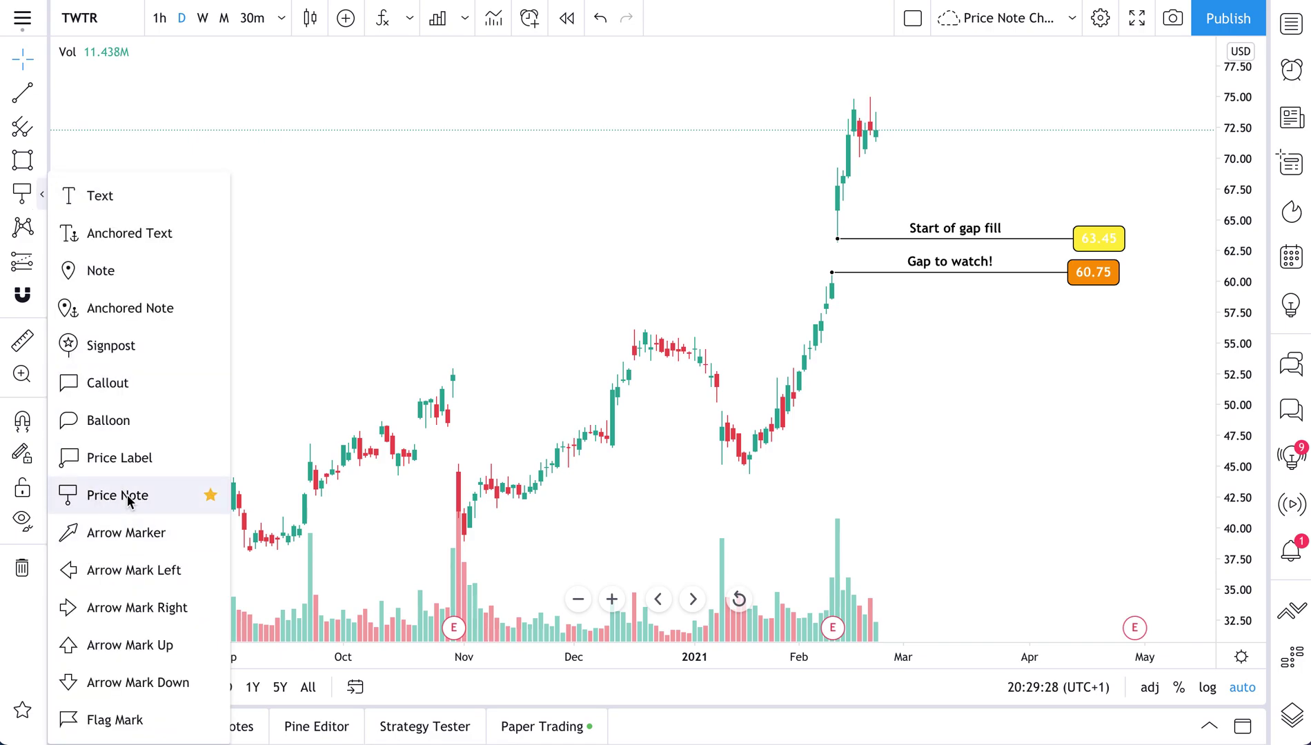
pyautogui.click(211, 498)
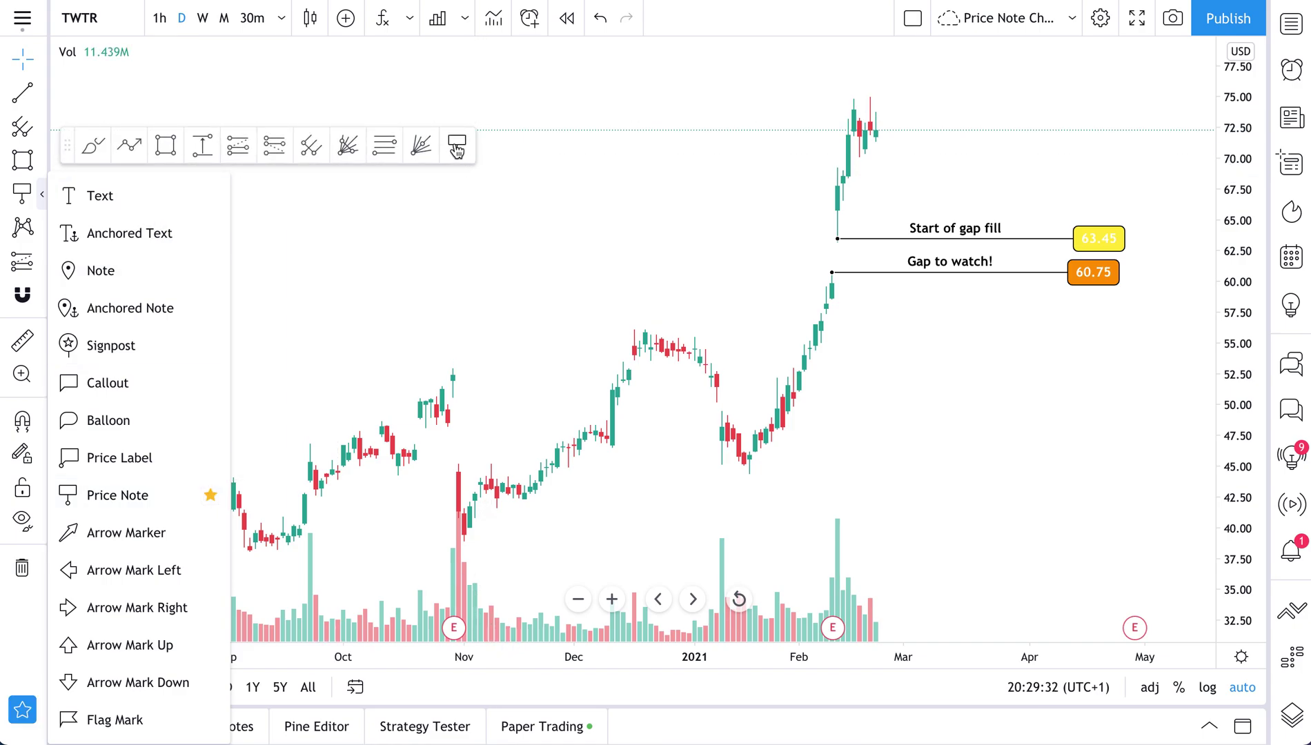
pyautogui.click(210, 497)
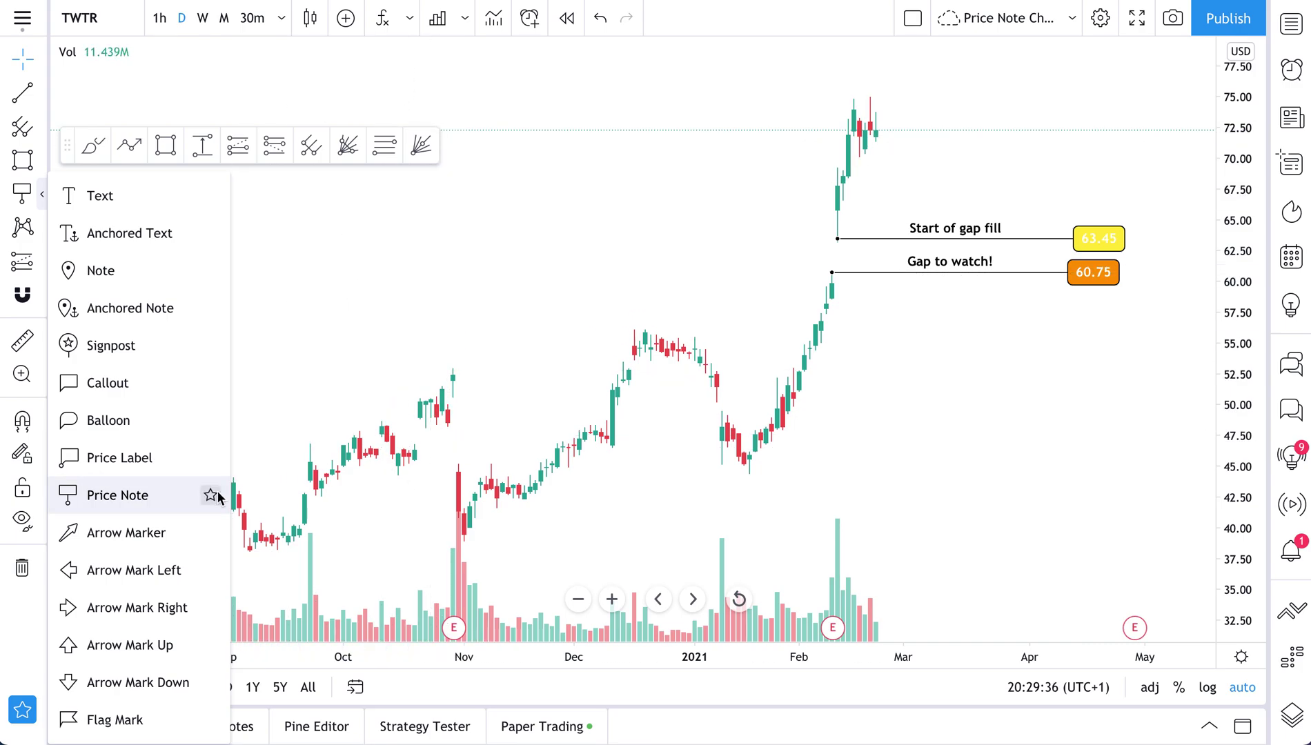
pyautogui.click(211, 495)
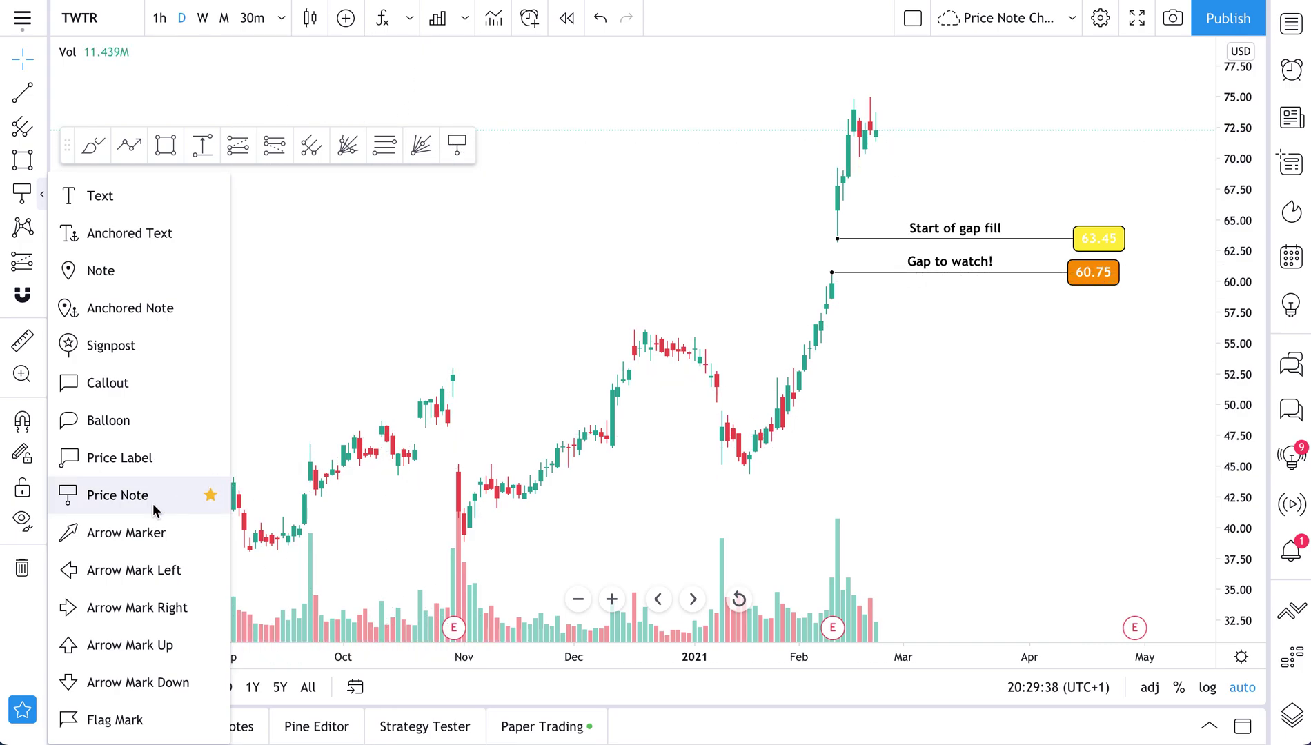
pyautogui.click(117, 495)
pyautogui.scroll(-3, 649, 321)
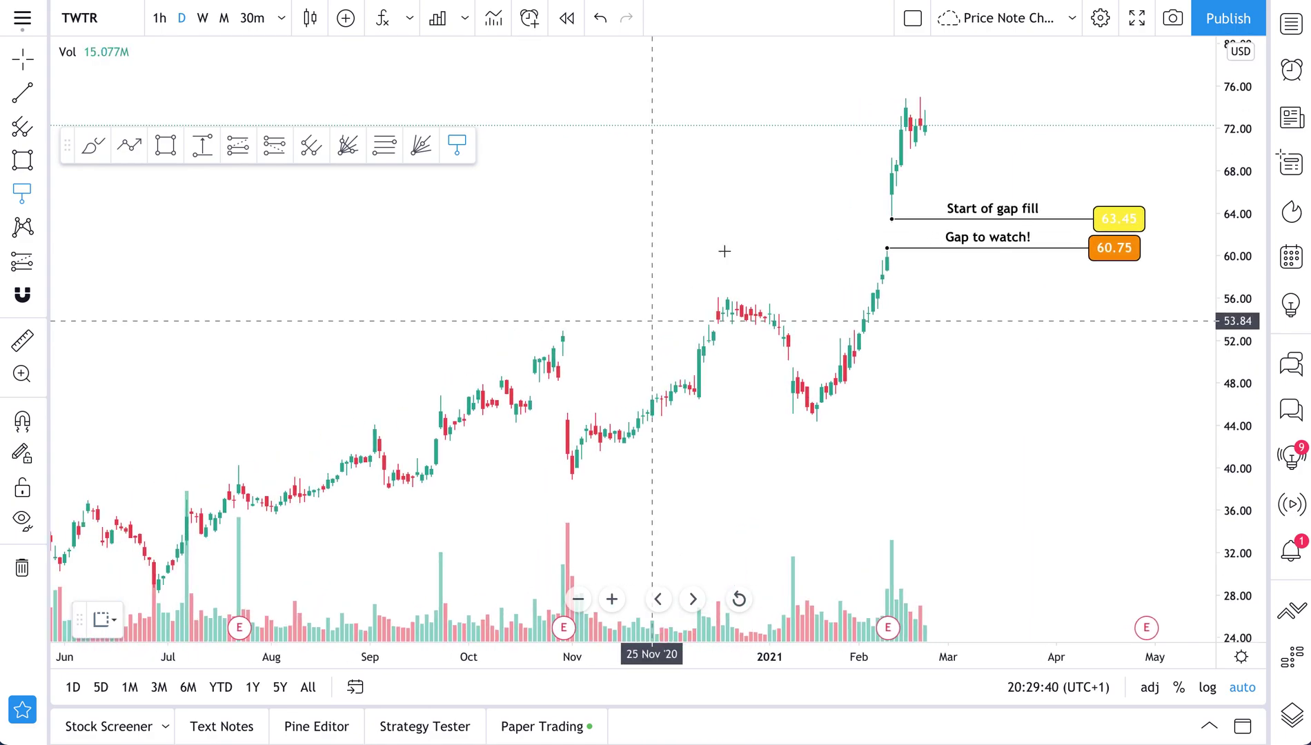
# - Save the chart layout with Save Now from the top-right save dropdown
pyautogui.scroll(5, 888, 174)
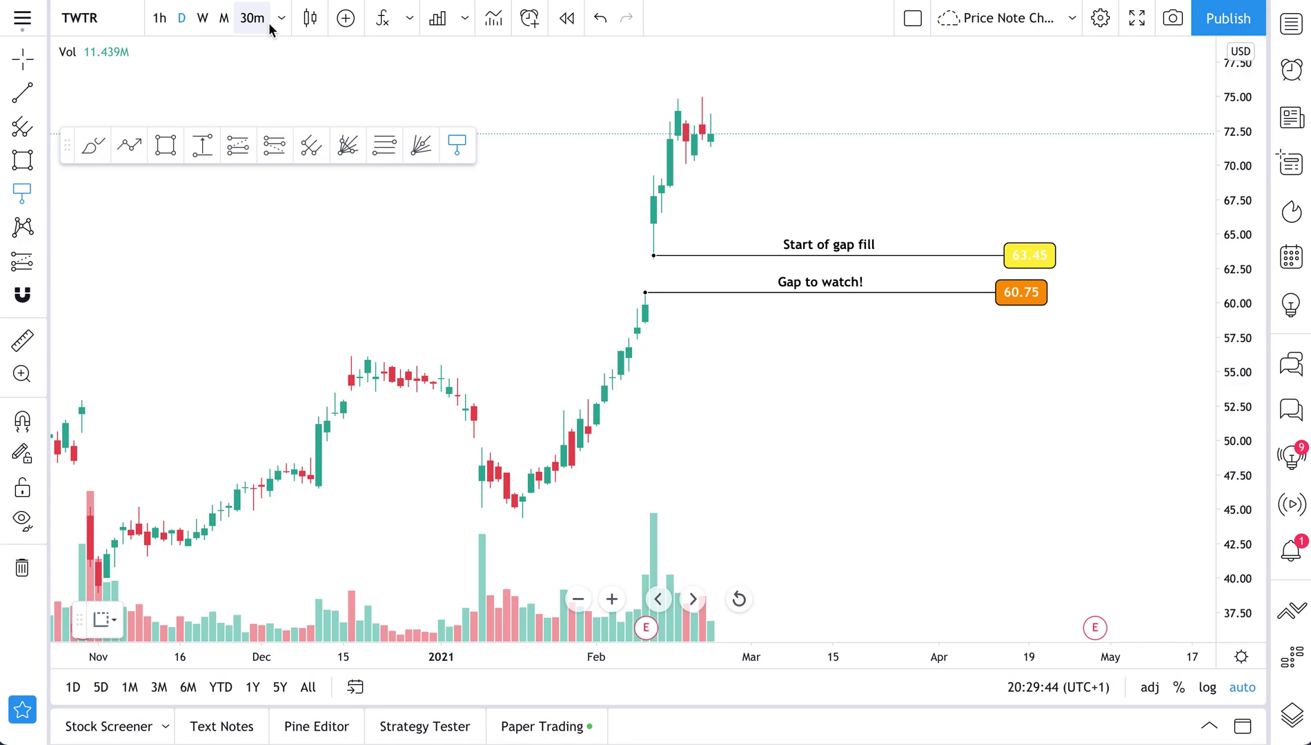
pyautogui.click(1072, 18)
pyautogui.click(1109, 108)
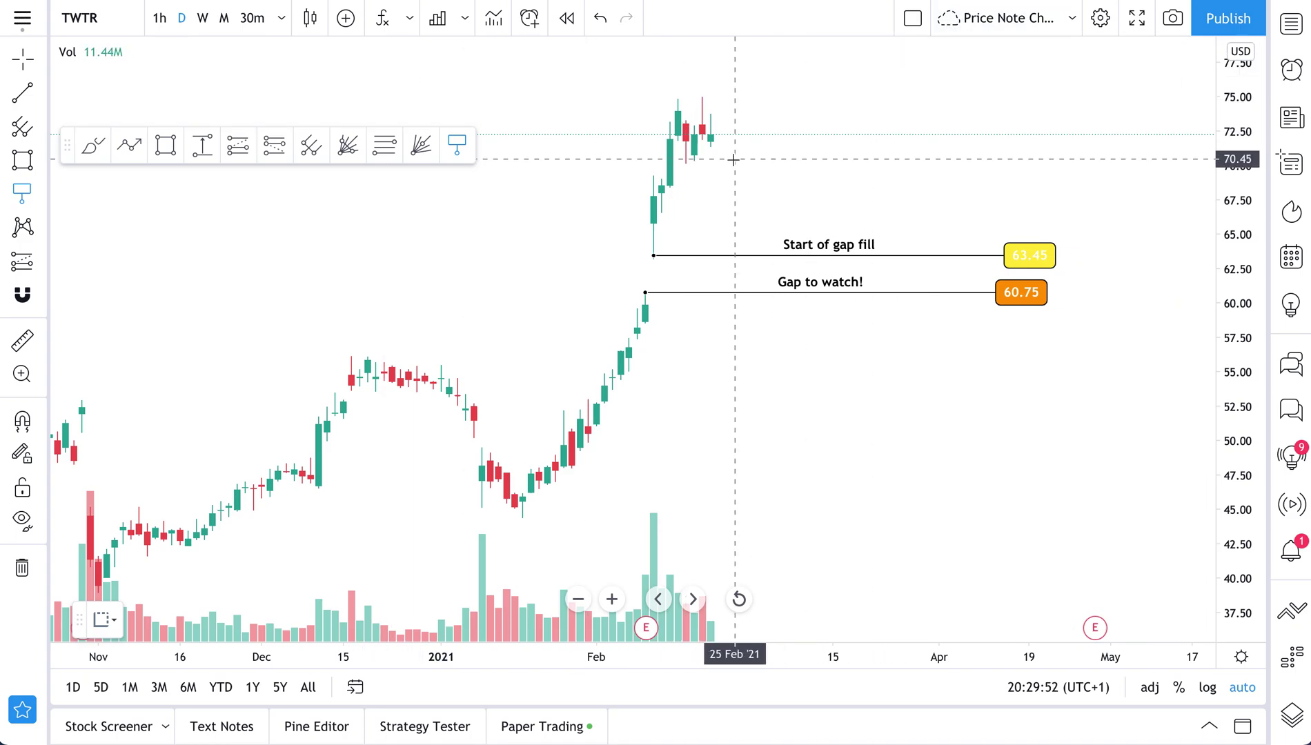
pyautogui.scroll(3, 674, 174)
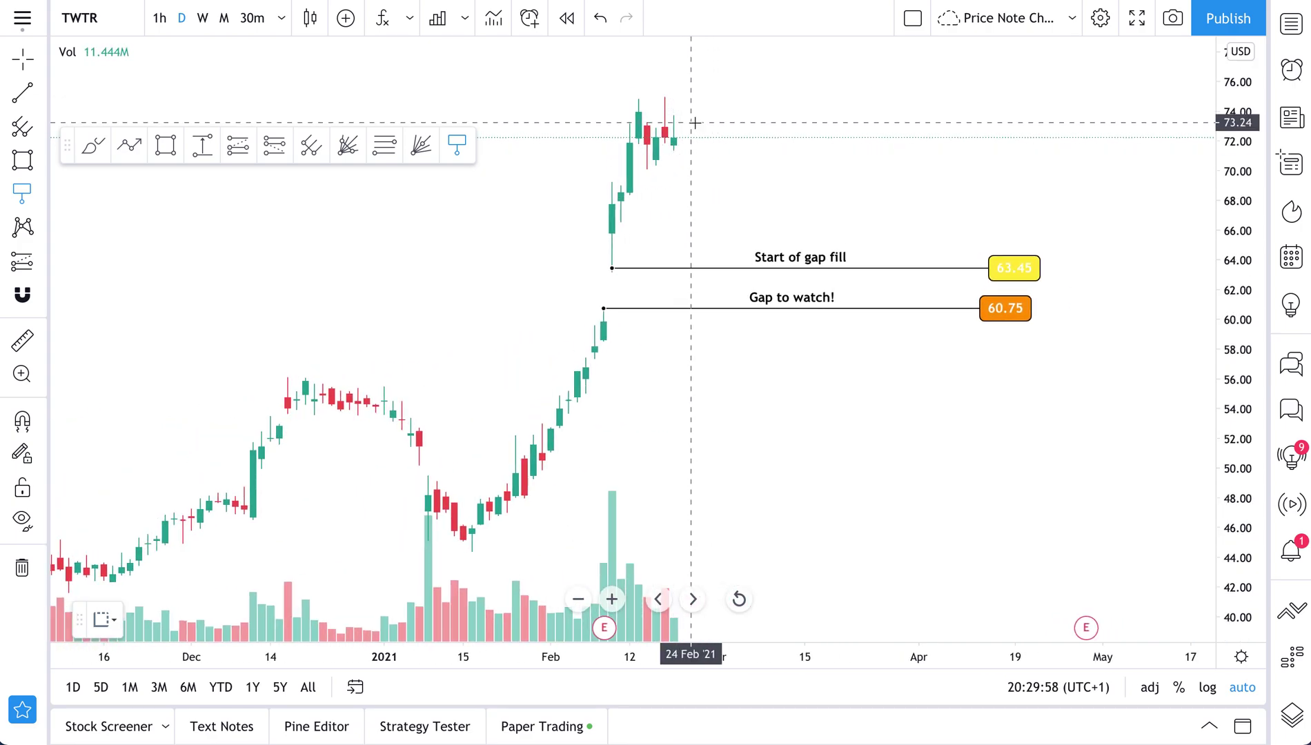
# - Draw a Price Note at the 19 Feb 74.94 high, extended level to the right
pyautogui.click(666, 98)
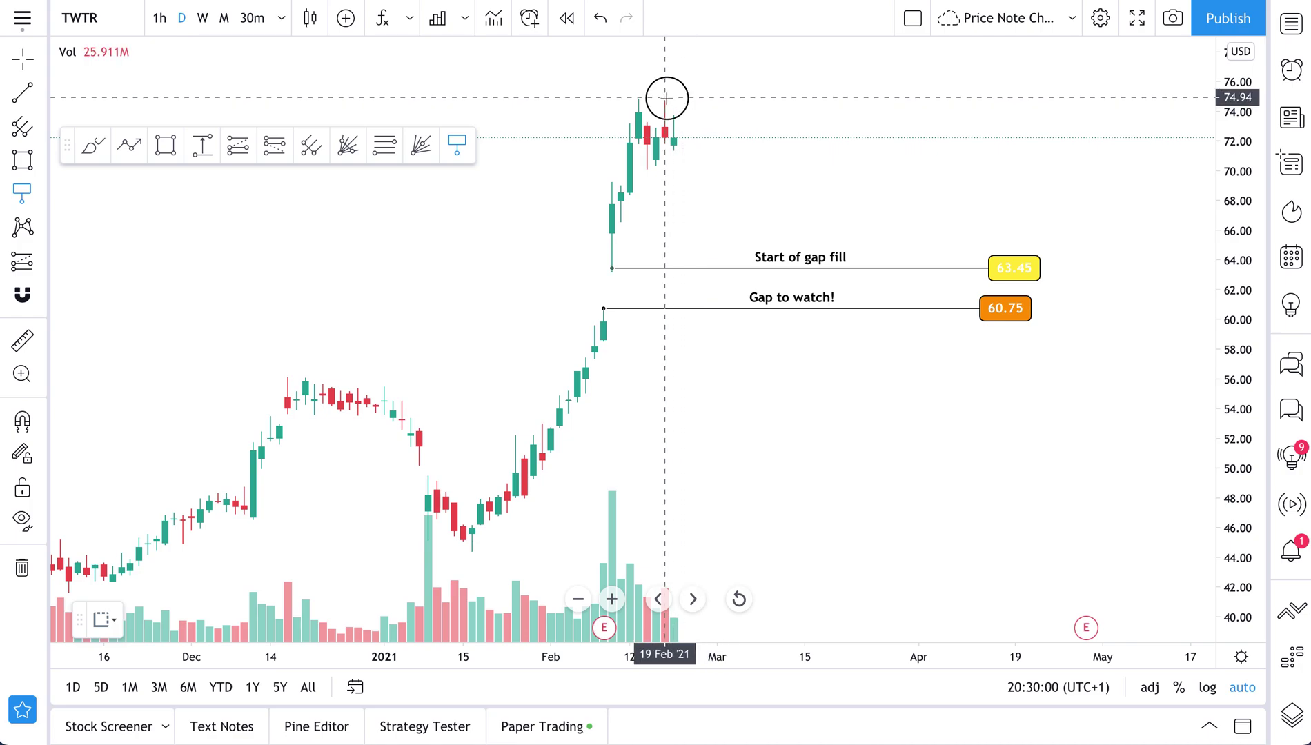
pyautogui.click(778, 89)
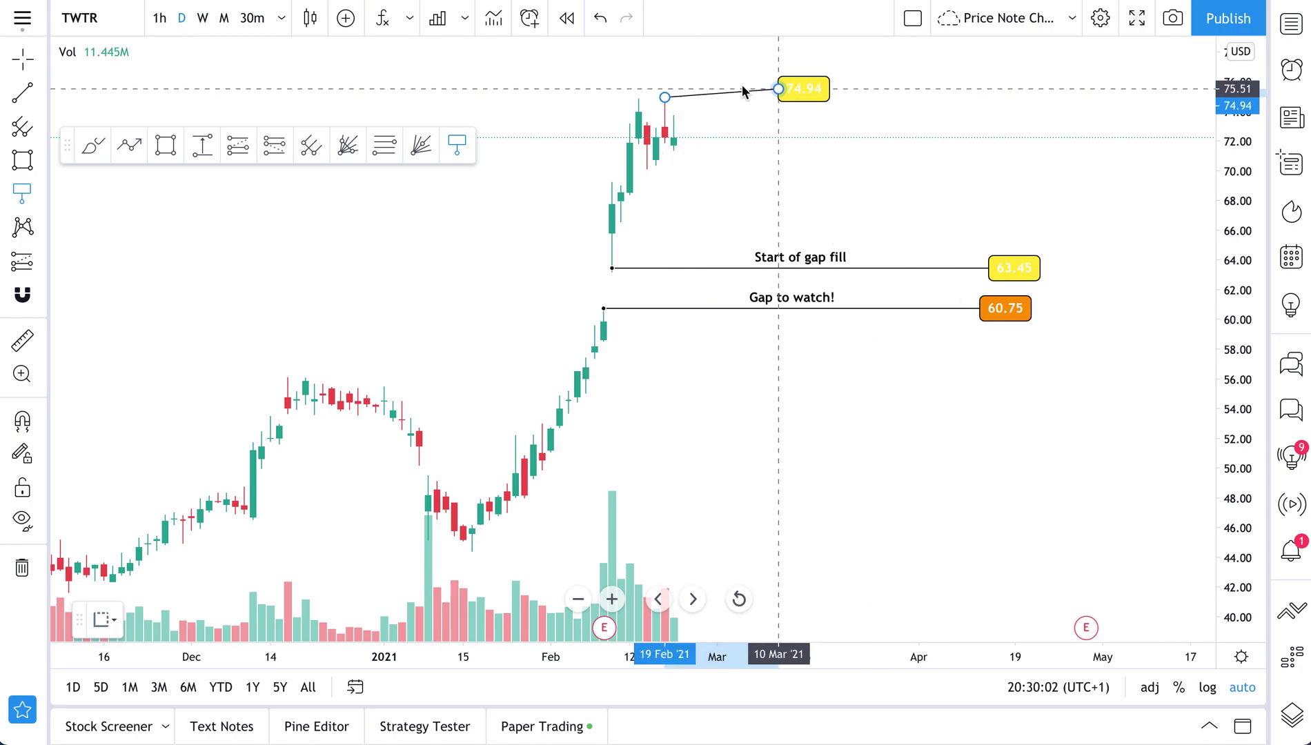
pyautogui.moveTo(778, 88); pyautogui.dragTo(1043, 102)
# - Give the 74.94 note a green label background and the text 'All-time highs'
pyautogui.doubleClick(1043, 101)
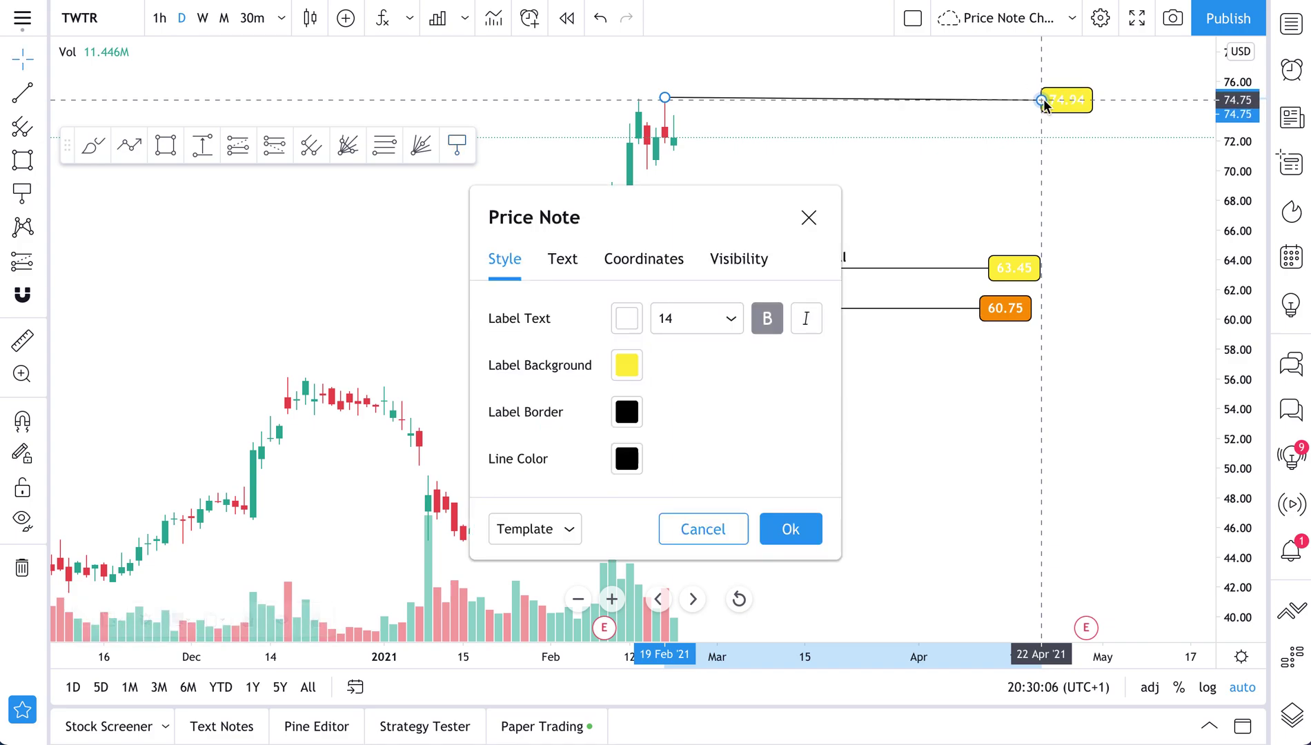
pyautogui.click(640, 365)
pyautogui.click(695, 426)
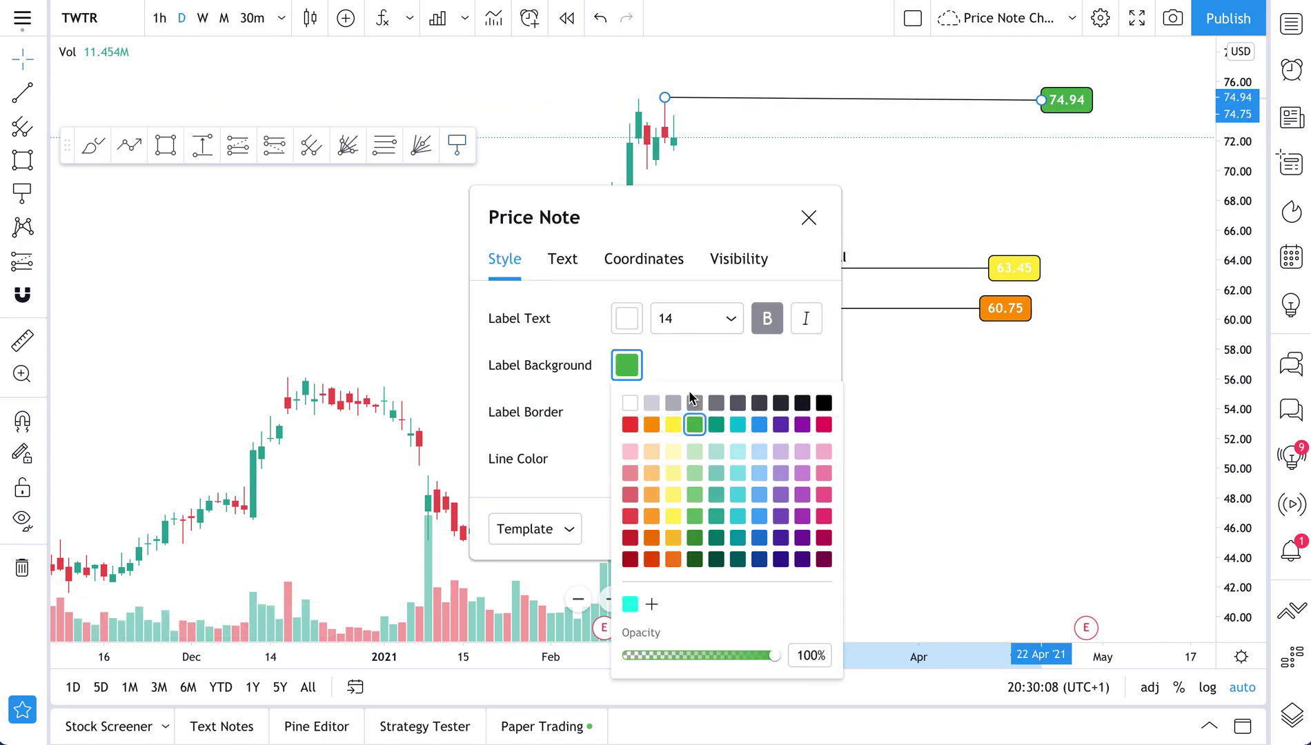
pyautogui.click(562, 259)
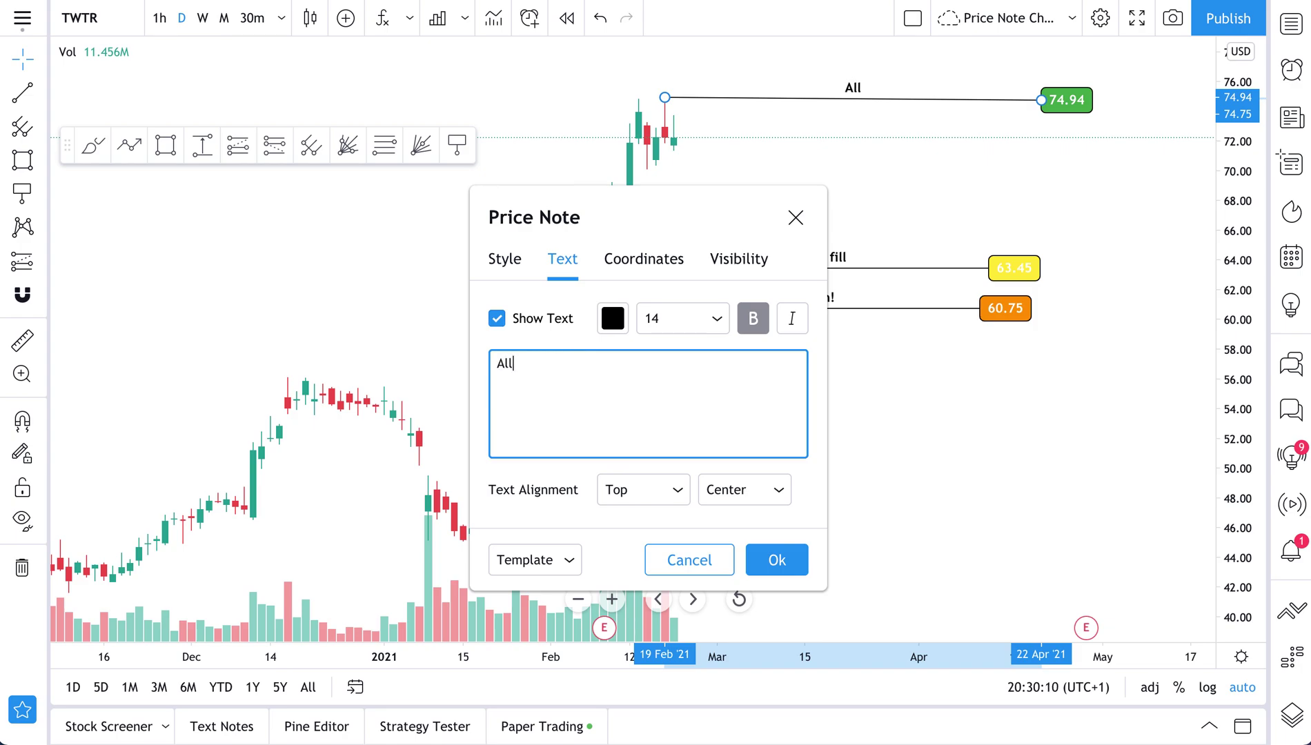
pyautogui.write('All-time highs')
pyautogui.click(774, 562)
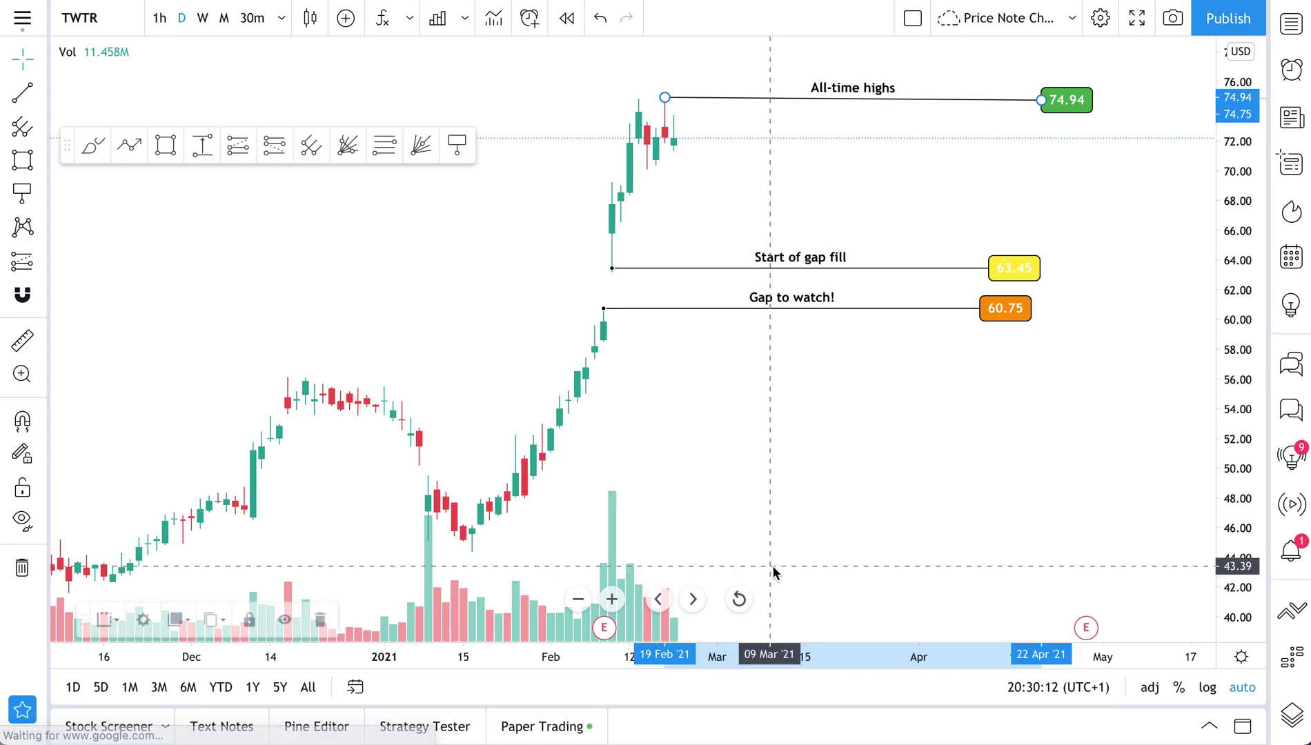
# - Level the green All-time highs note at 74.94 and deselect it
pyautogui.moveTo(1075, 111); pyautogui.dragTo(1074, 84)
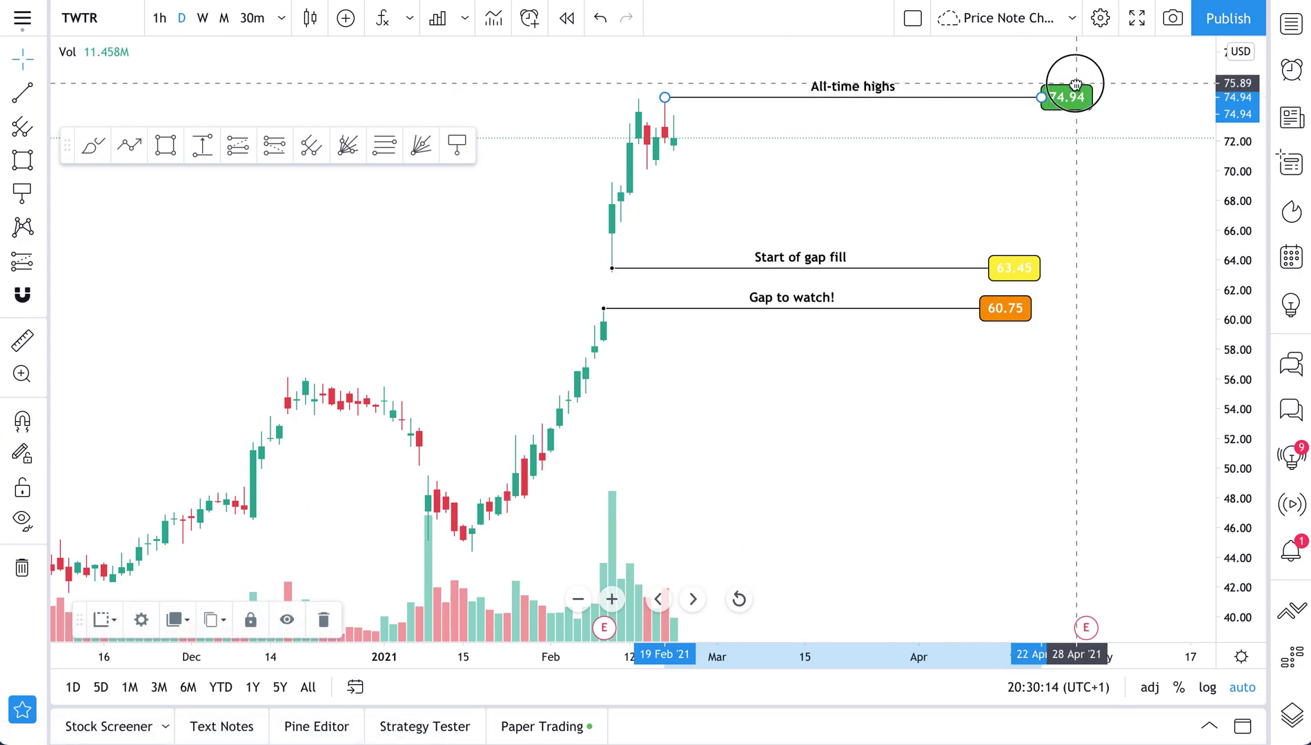
pyautogui.click(1031, 120)
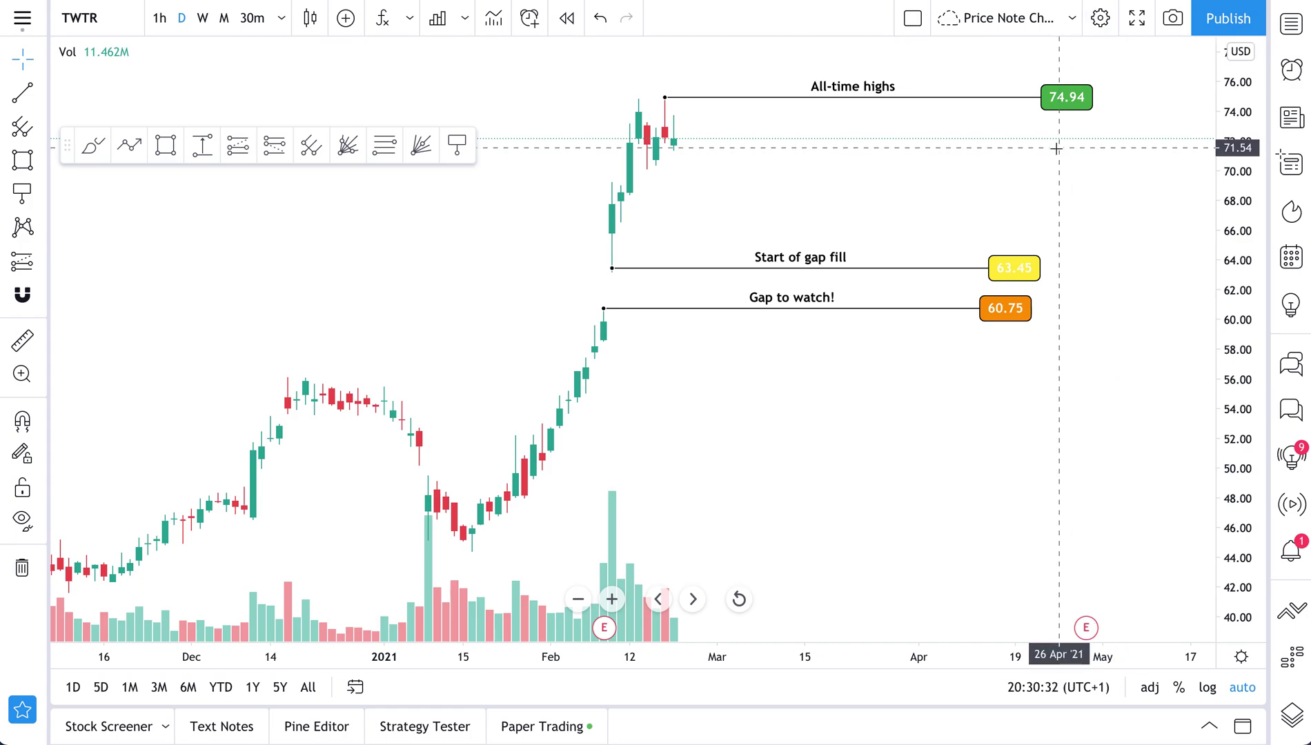
# - Zoom to the last several months and compare the noted levels on weekly candles
pyautogui.scroll(-5, 980, 216)
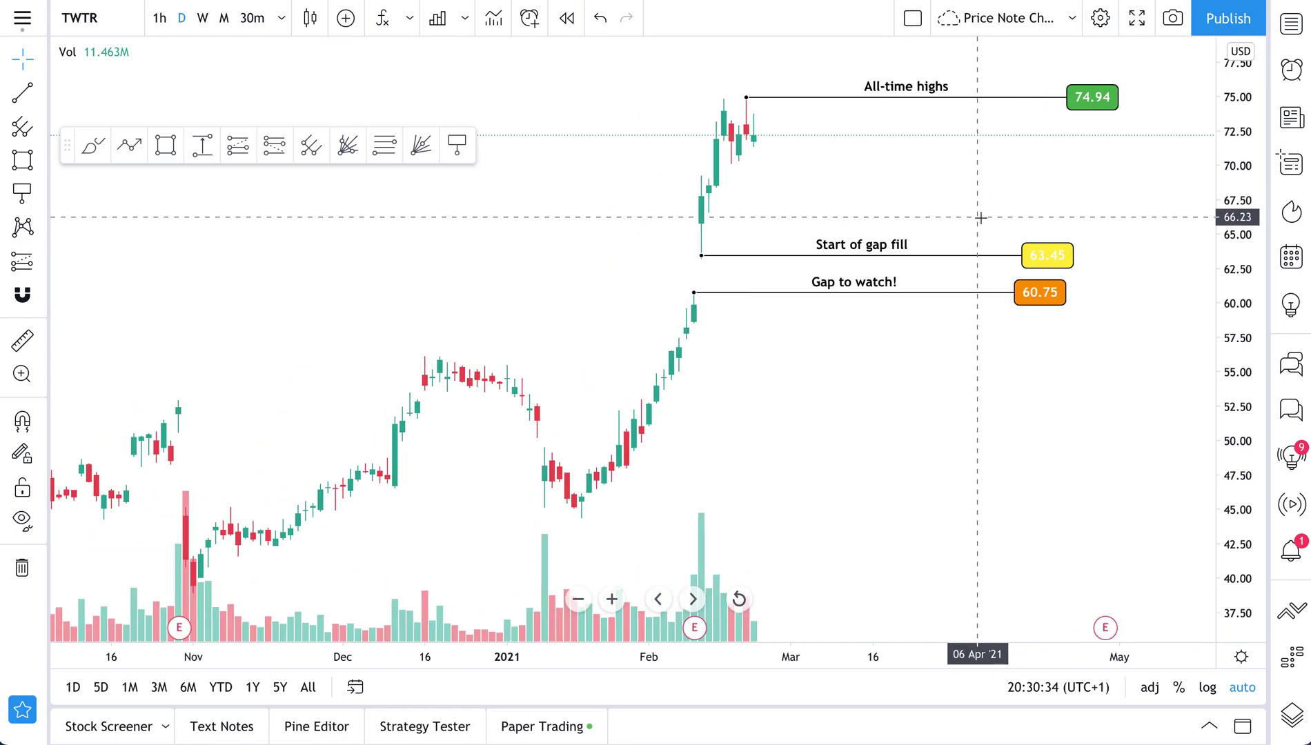
pyautogui.scroll(5, 988, 283)
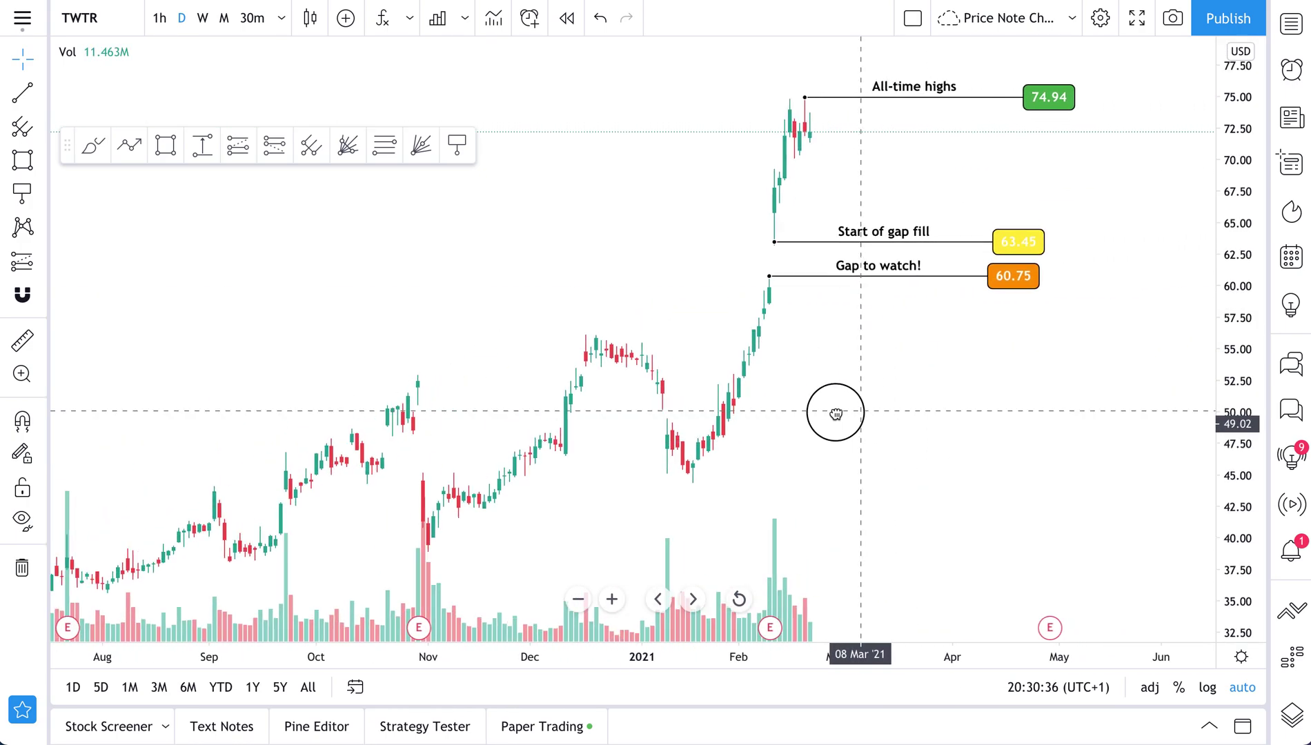
pyautogui.moveTo(837, 411); pyautogui.dragTo(810, 412)
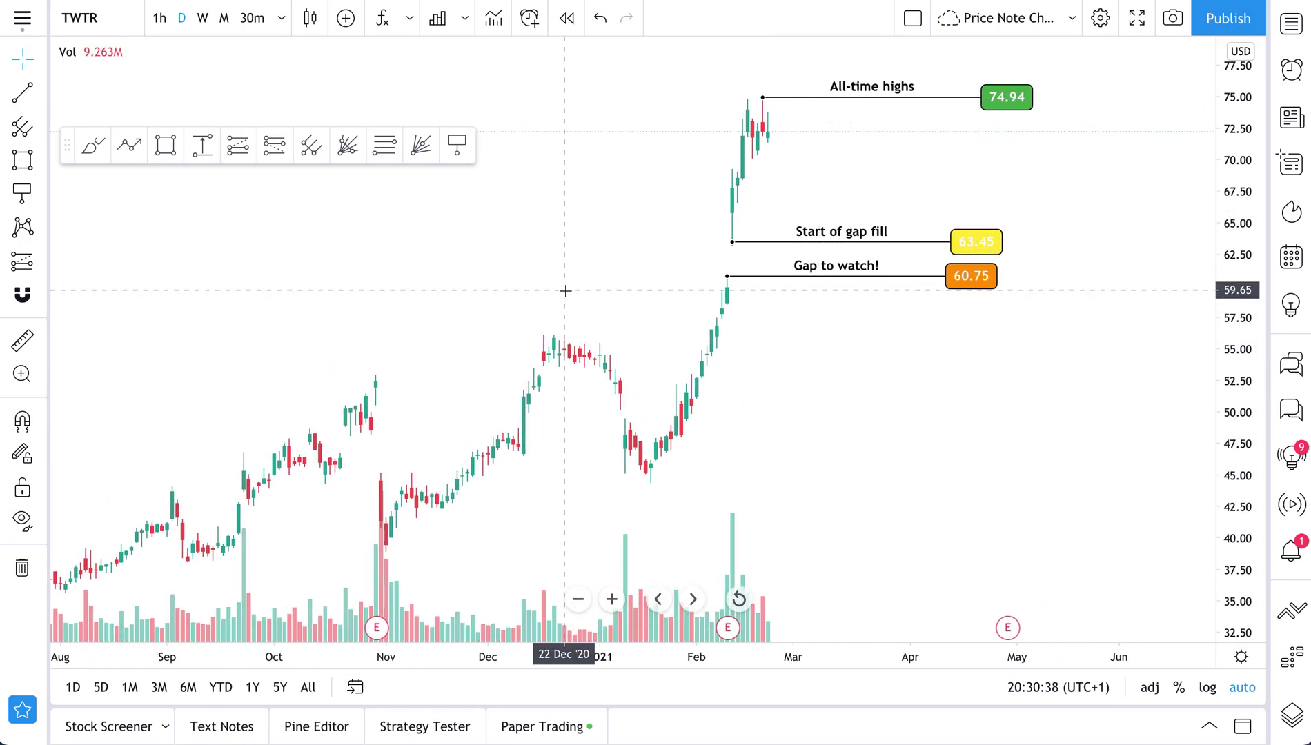
pyautogui.click(202, 18)
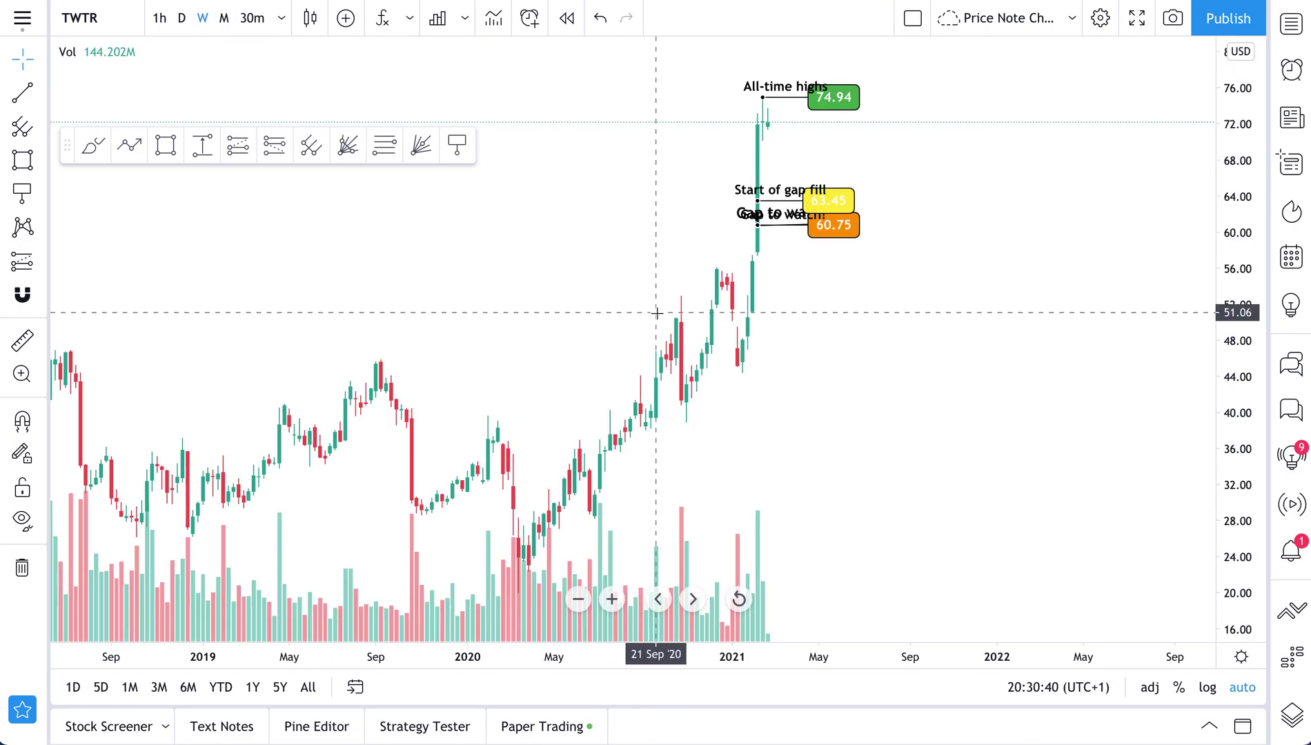
pyautogui.scroll(6, 656, 312)
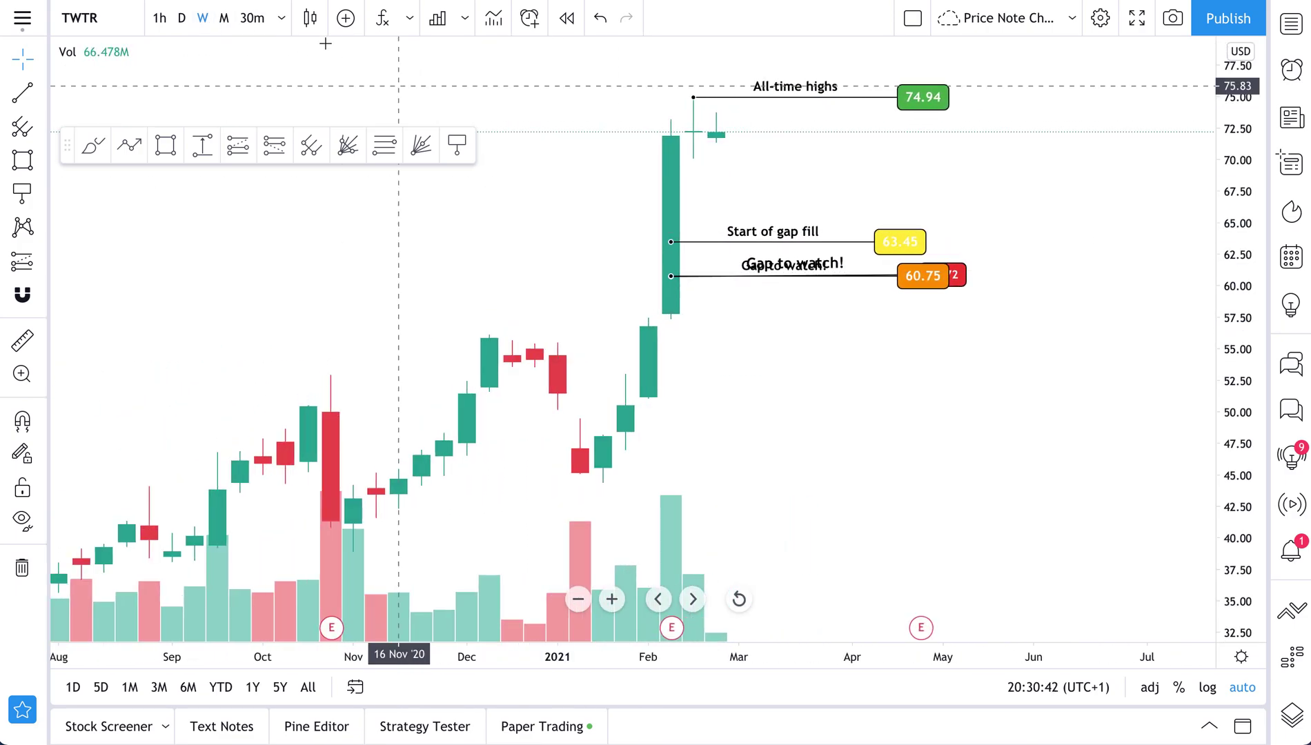
# - Return to daily candles, zoom out, and select the Price Note tool
pyautogui.click(181, 18)
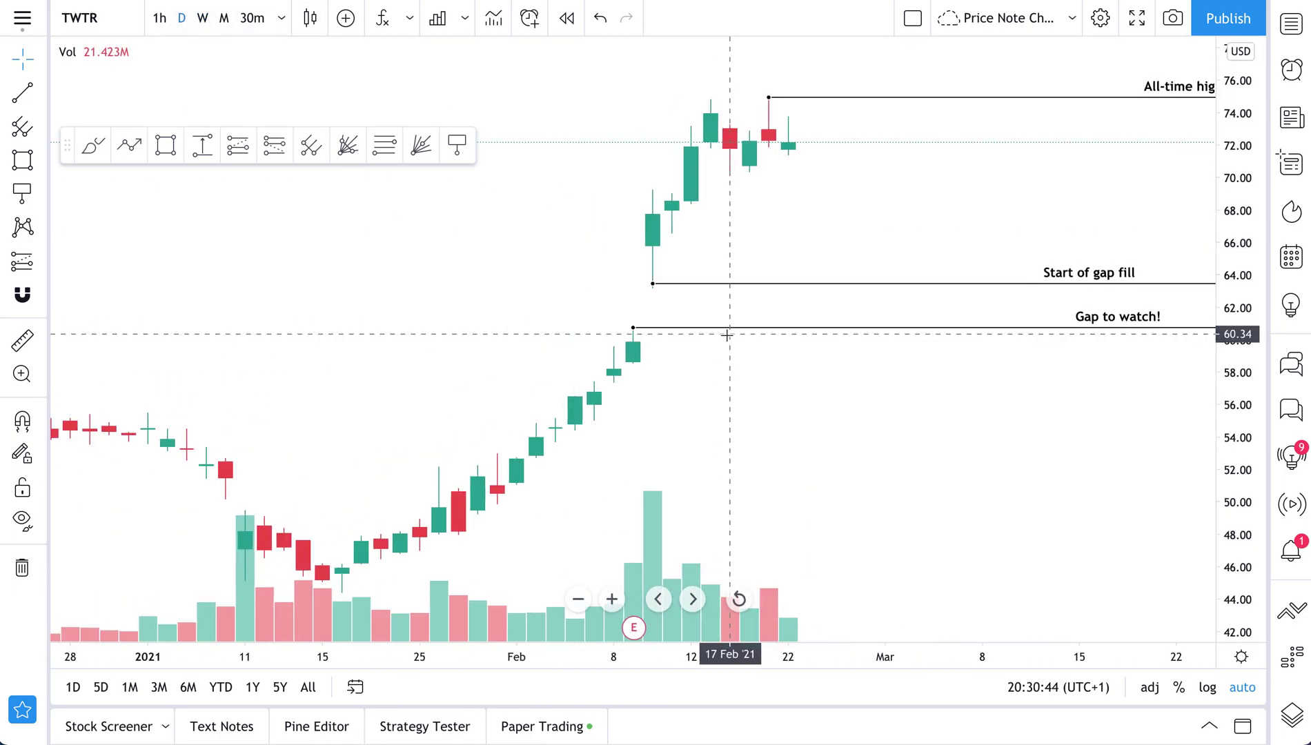
pyautogui.scroll(-8, 726, 335)
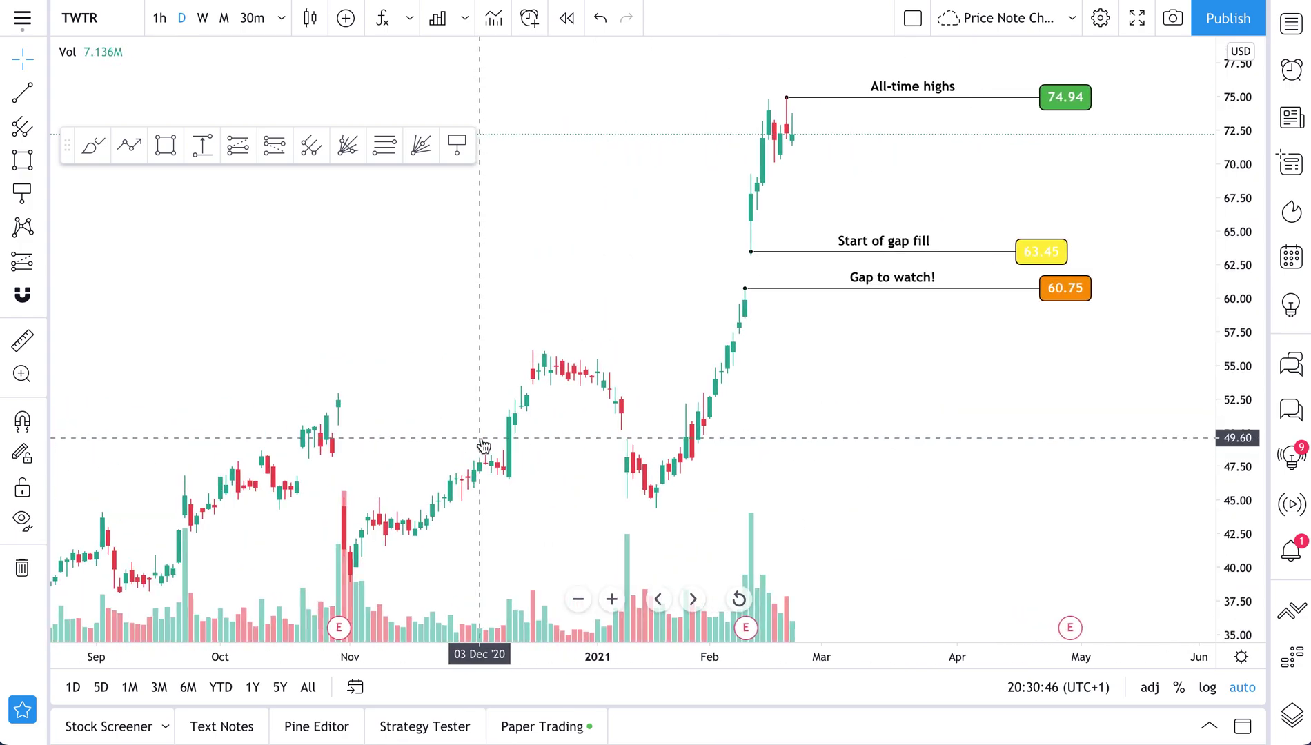
pyautogui.scroll(-1, 483, 445)
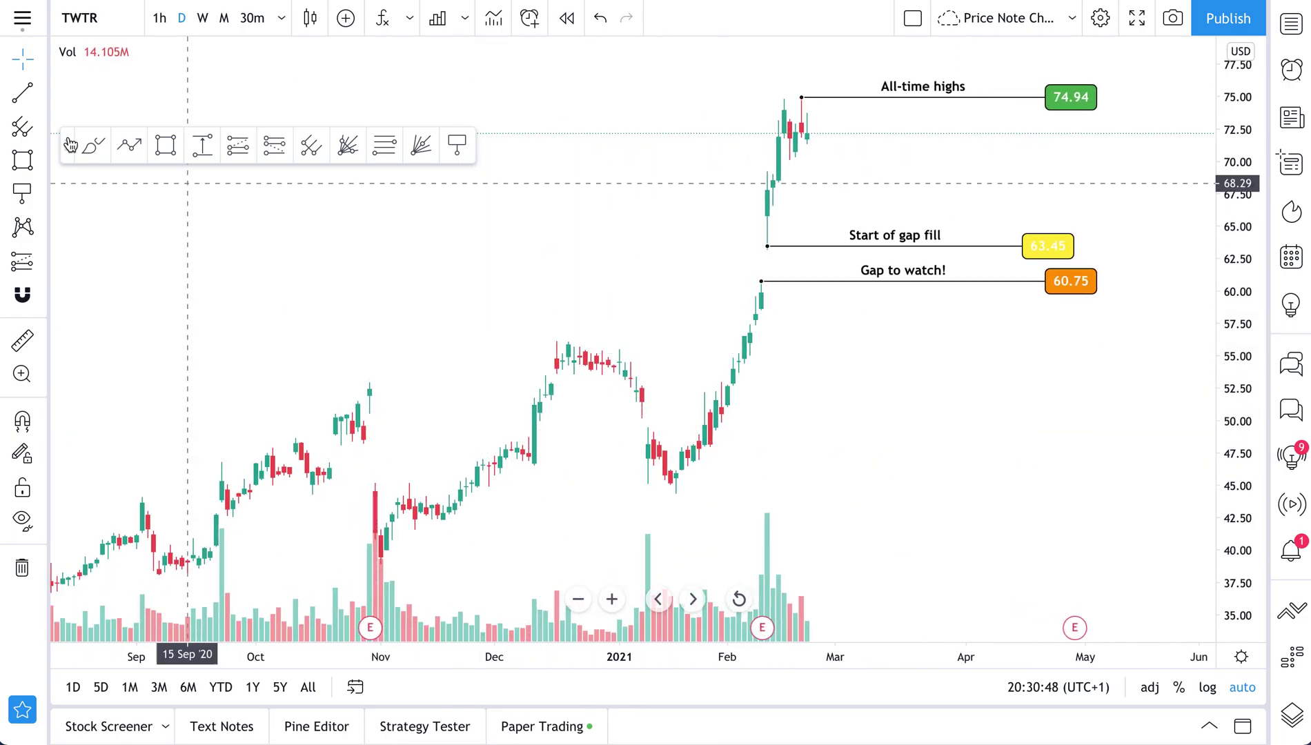
pyautogui.click(23, 193)
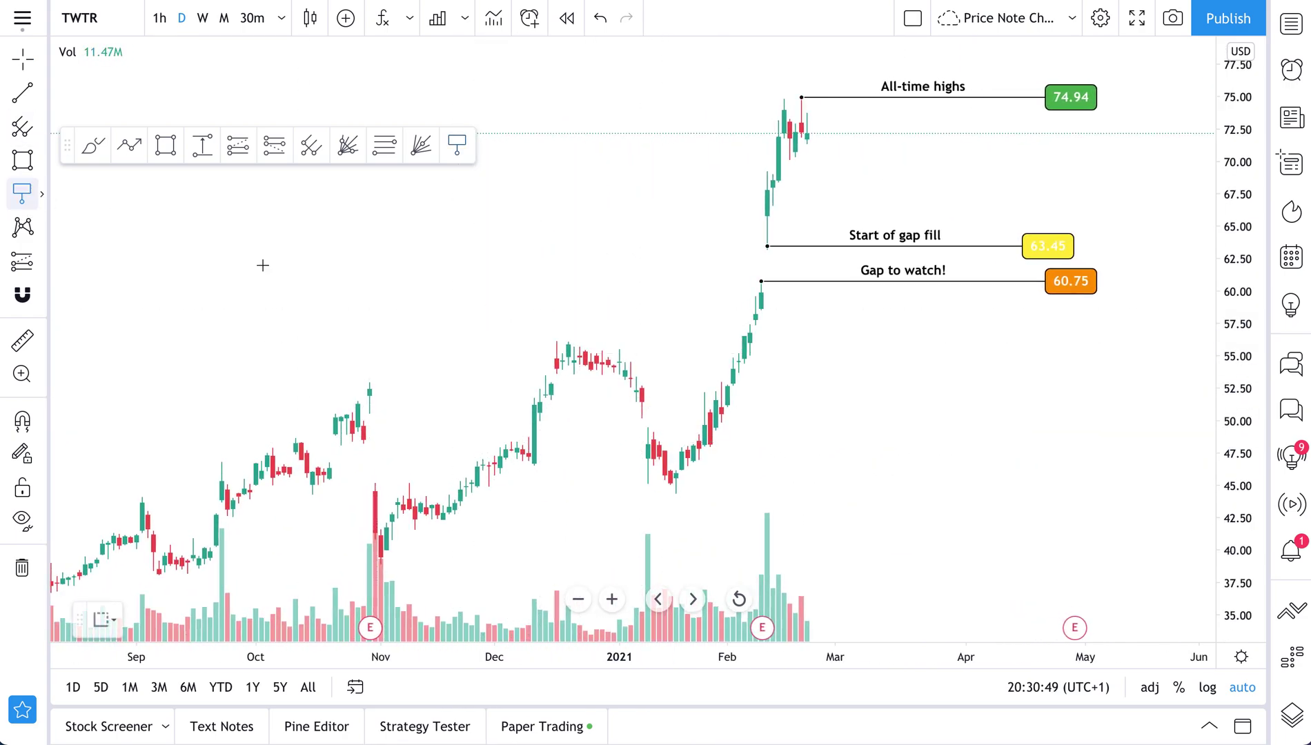
# - Place a price note at 44.17 from the mid-January low with a red label background
pyautogui.click(676, 496)
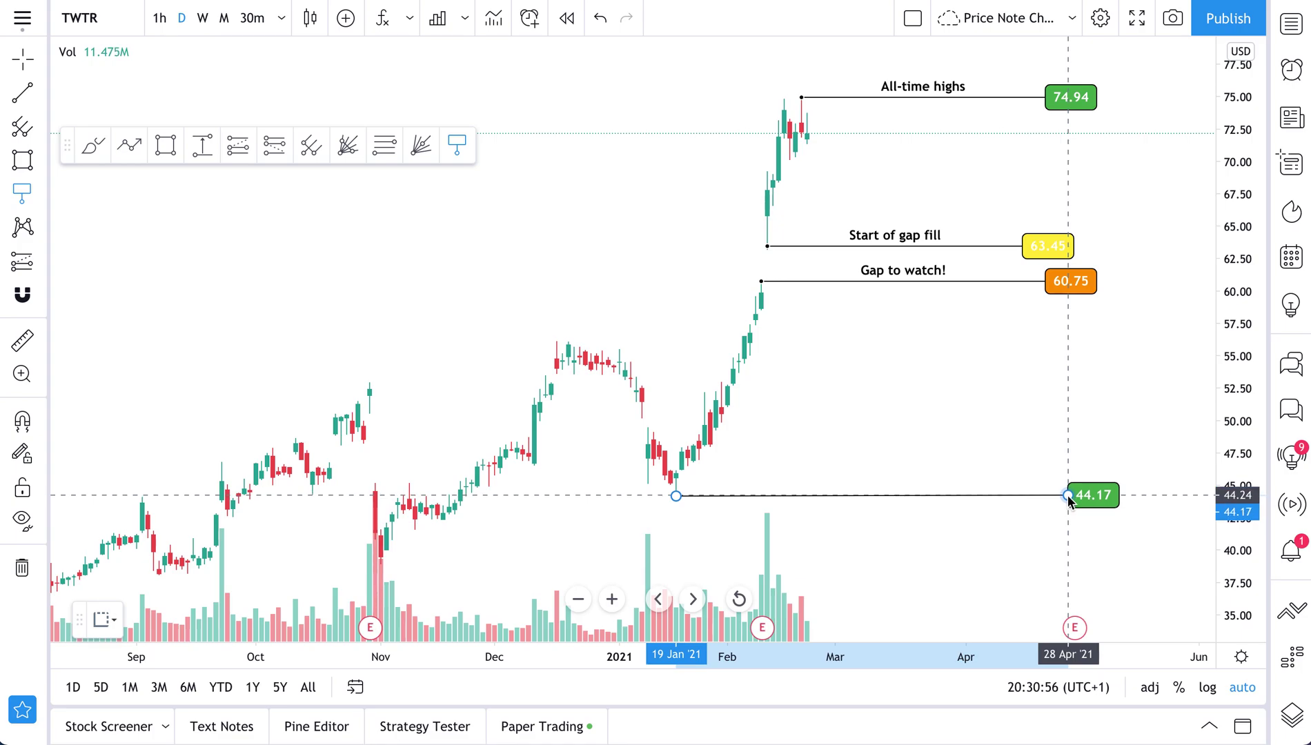
pyautogui.click(1068, 496)
pyautogui.click(517, 245)
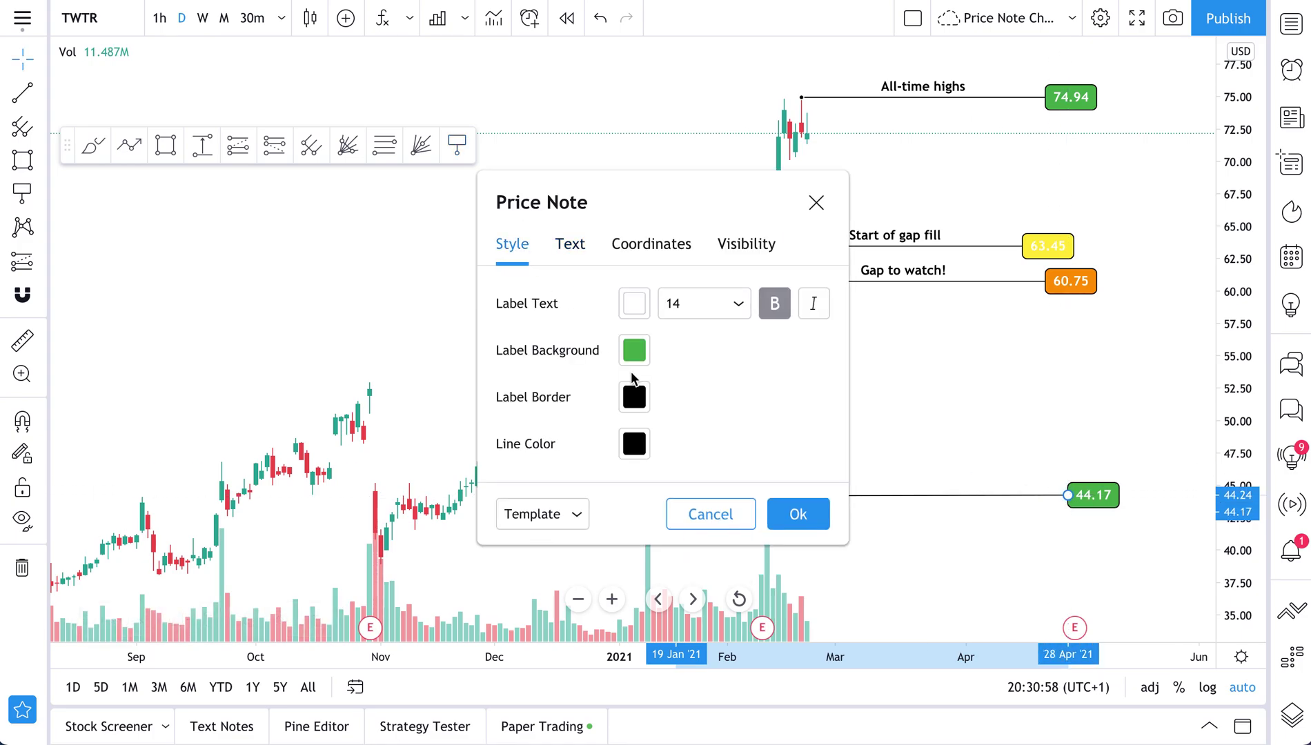
pyautogui.click(632, 352)
pyautogui.click(638, 411)
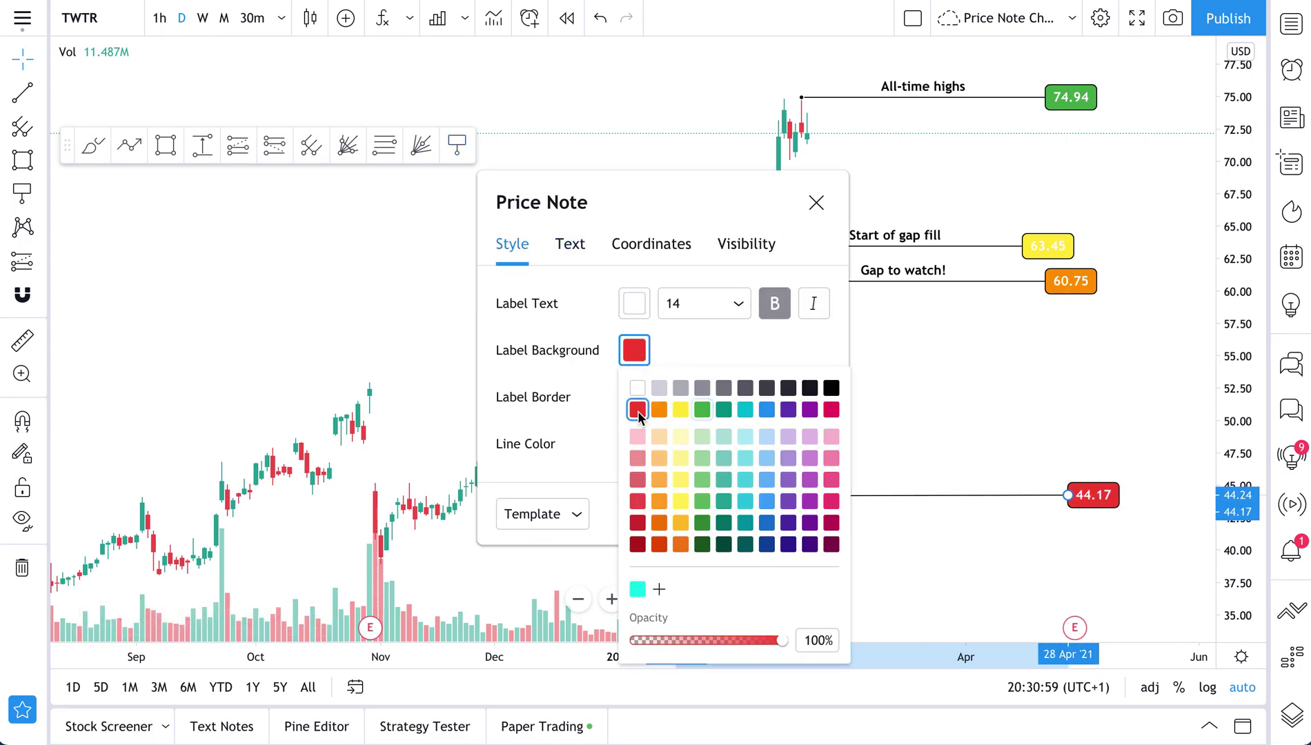
pyautogui.click(733, 331)
# - Label the note 'Start of the TWTR run' and confirm it
pyautogui.click(567, 249)
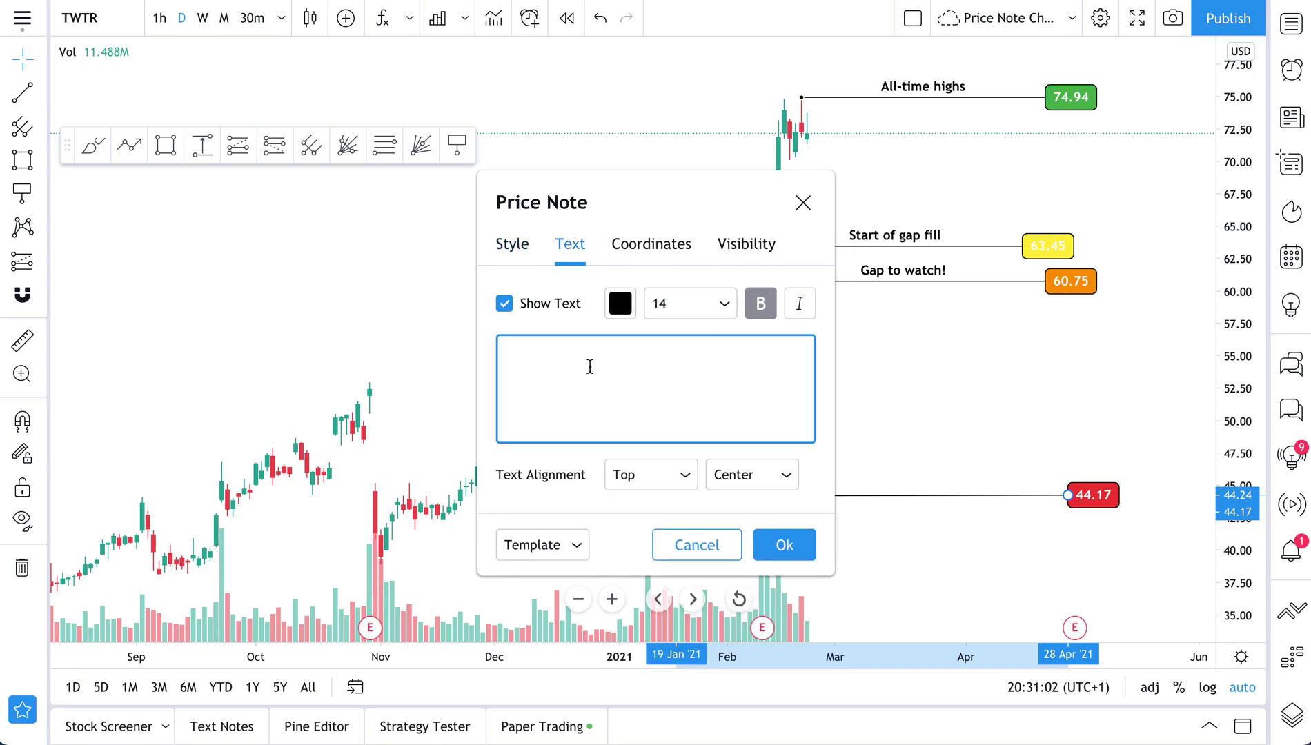
pyautogui.write('TWTR run')
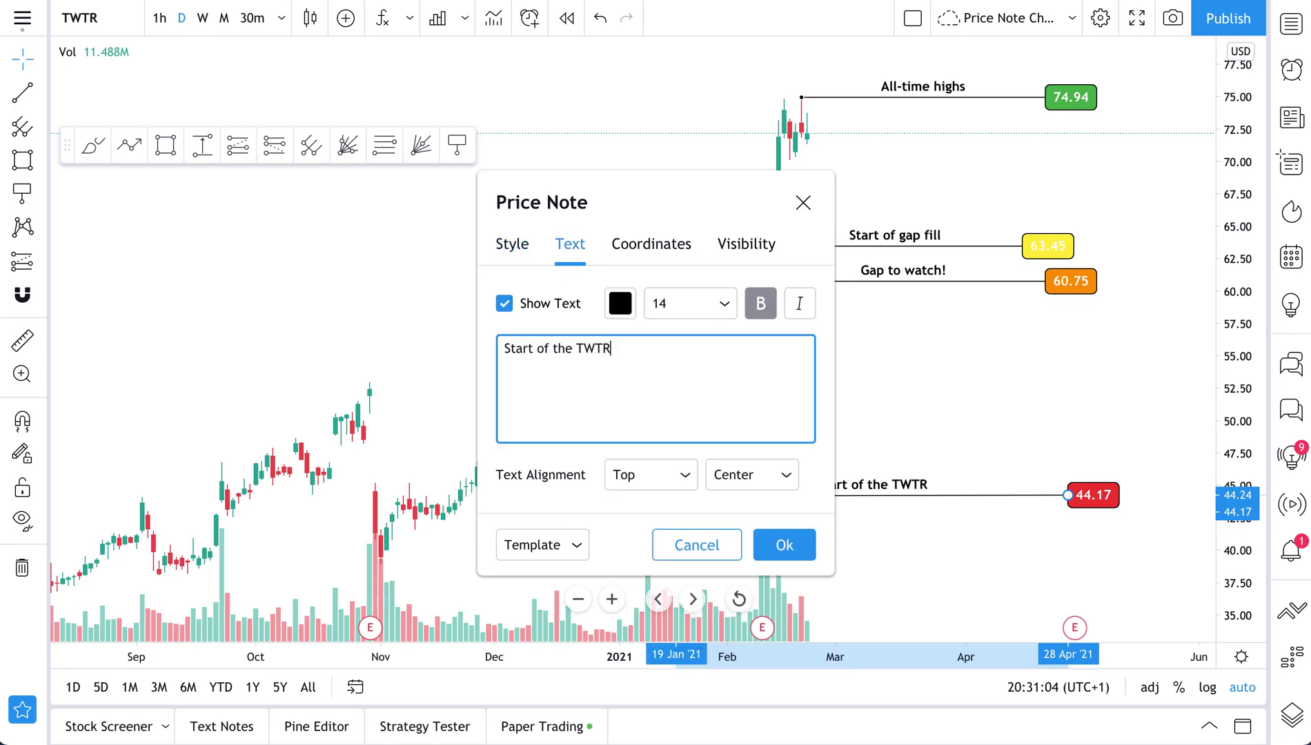
pyautogui.click(784, 545)
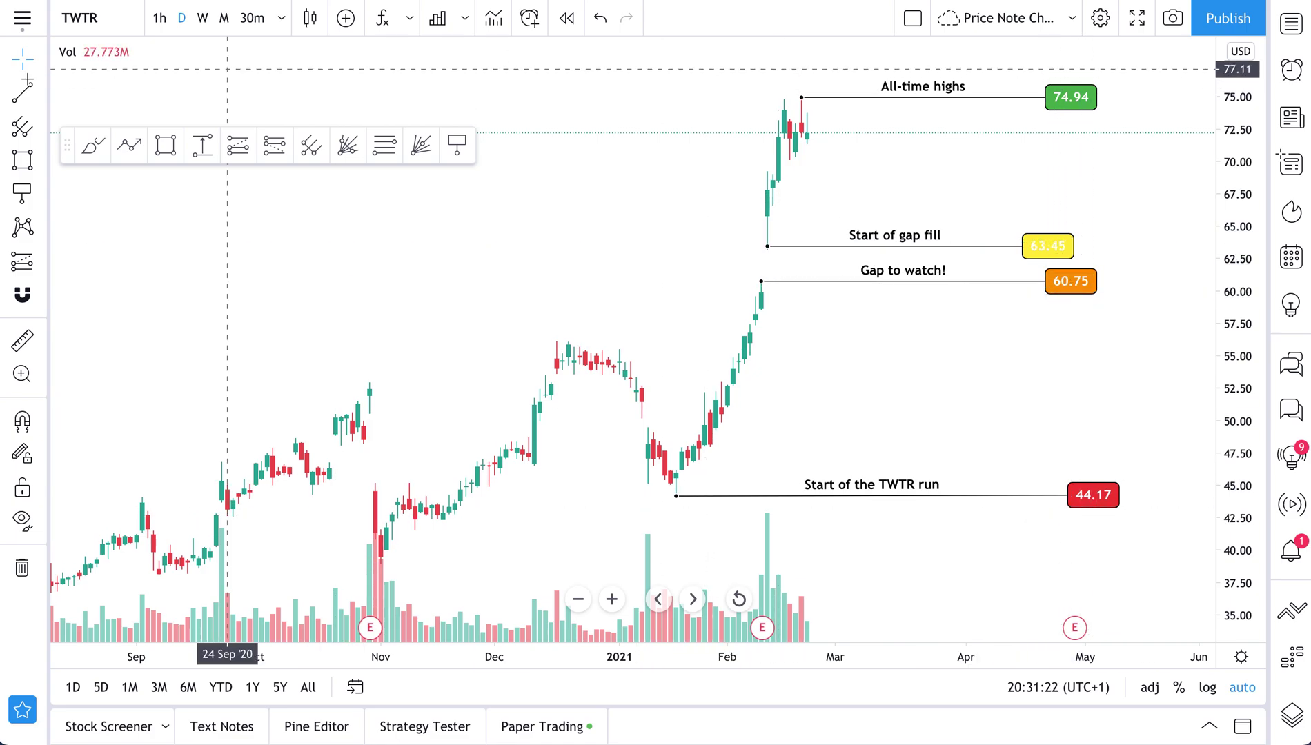
pyautogui.click(42, 96)
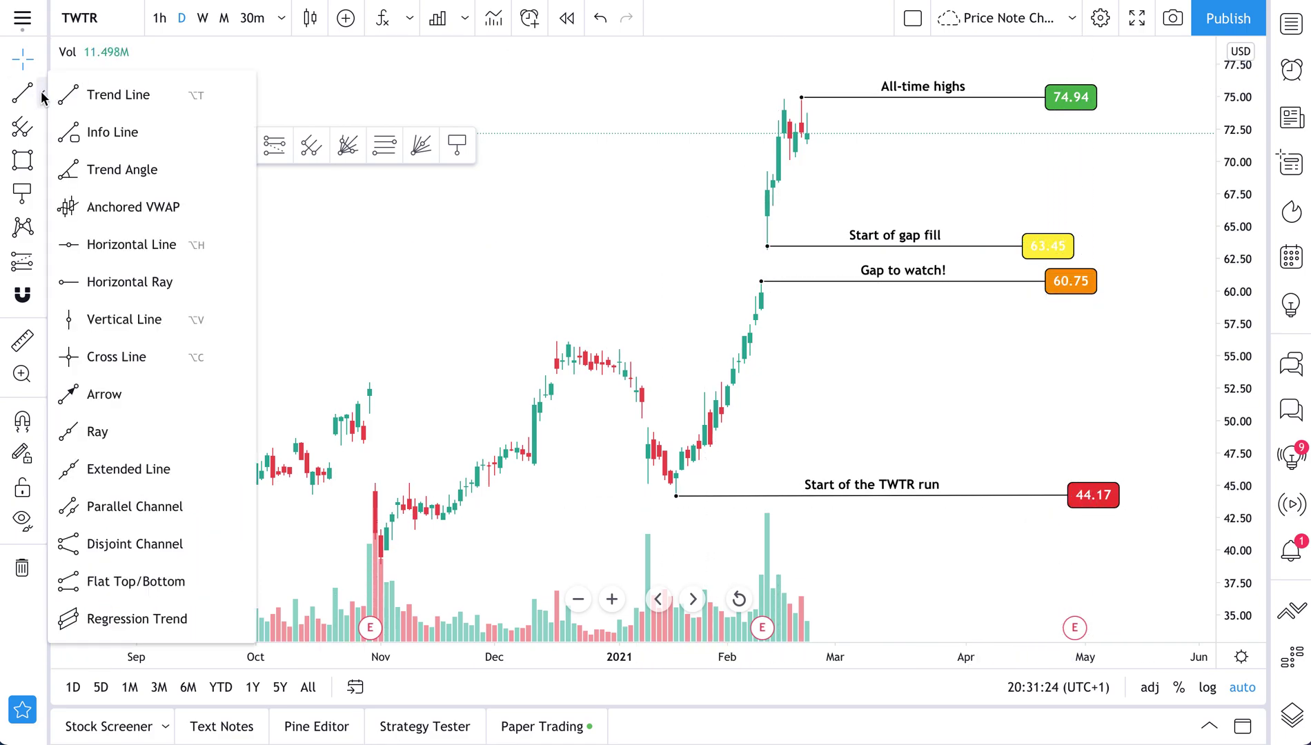
pyautogui.click(42, 193)
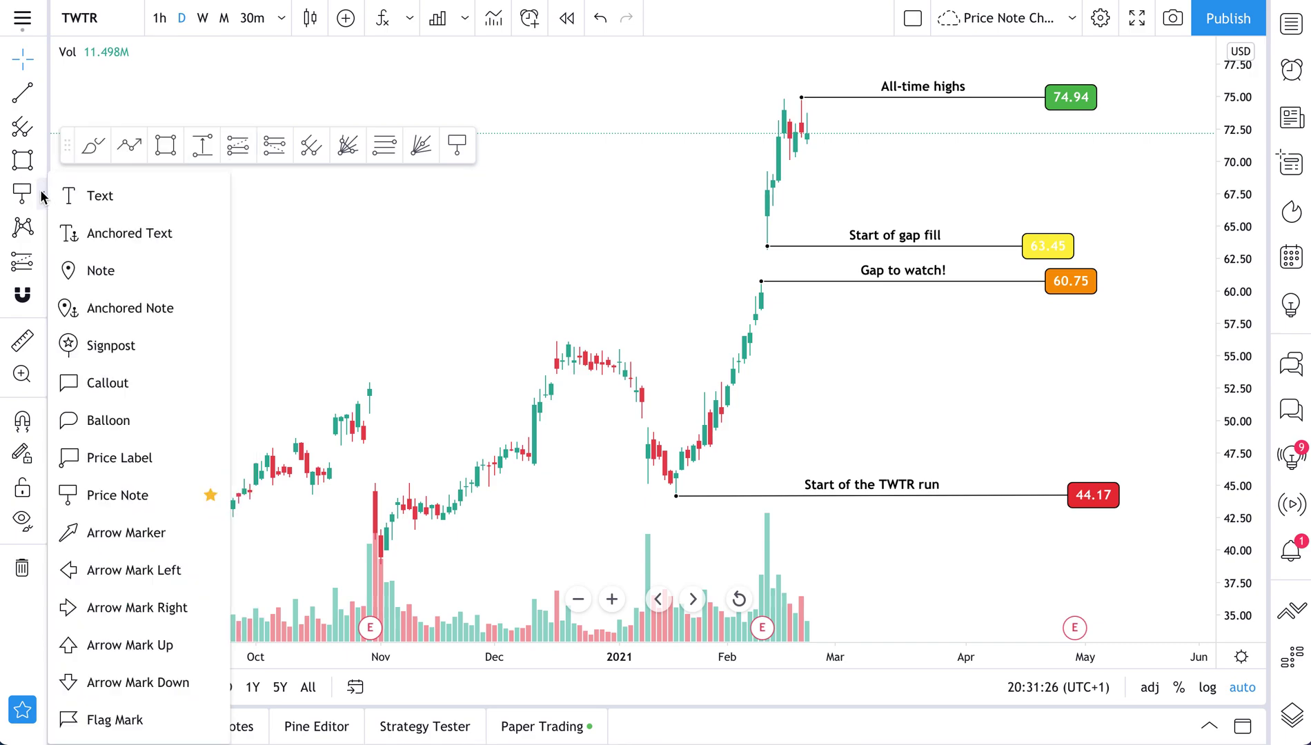
pyautogui.click(43, 156)
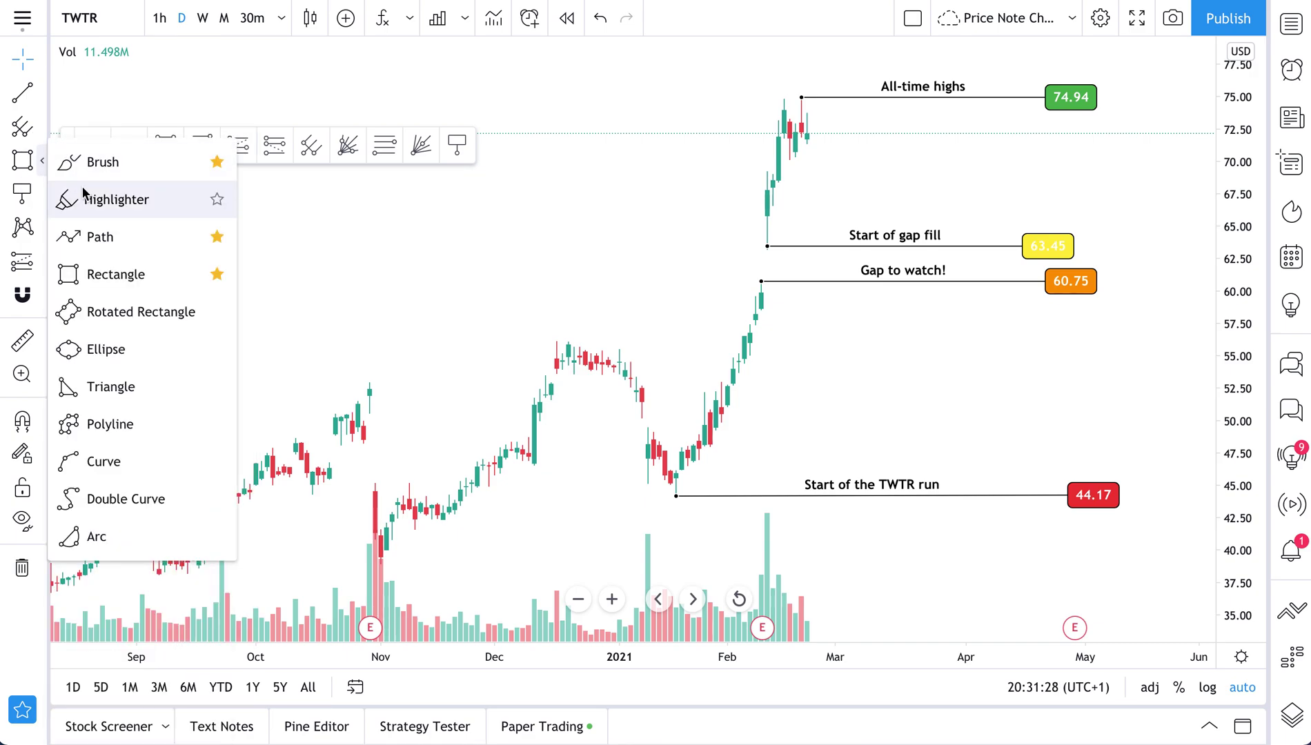
pyautogui.click(104, 232)
pyautogui.click(824, 143)
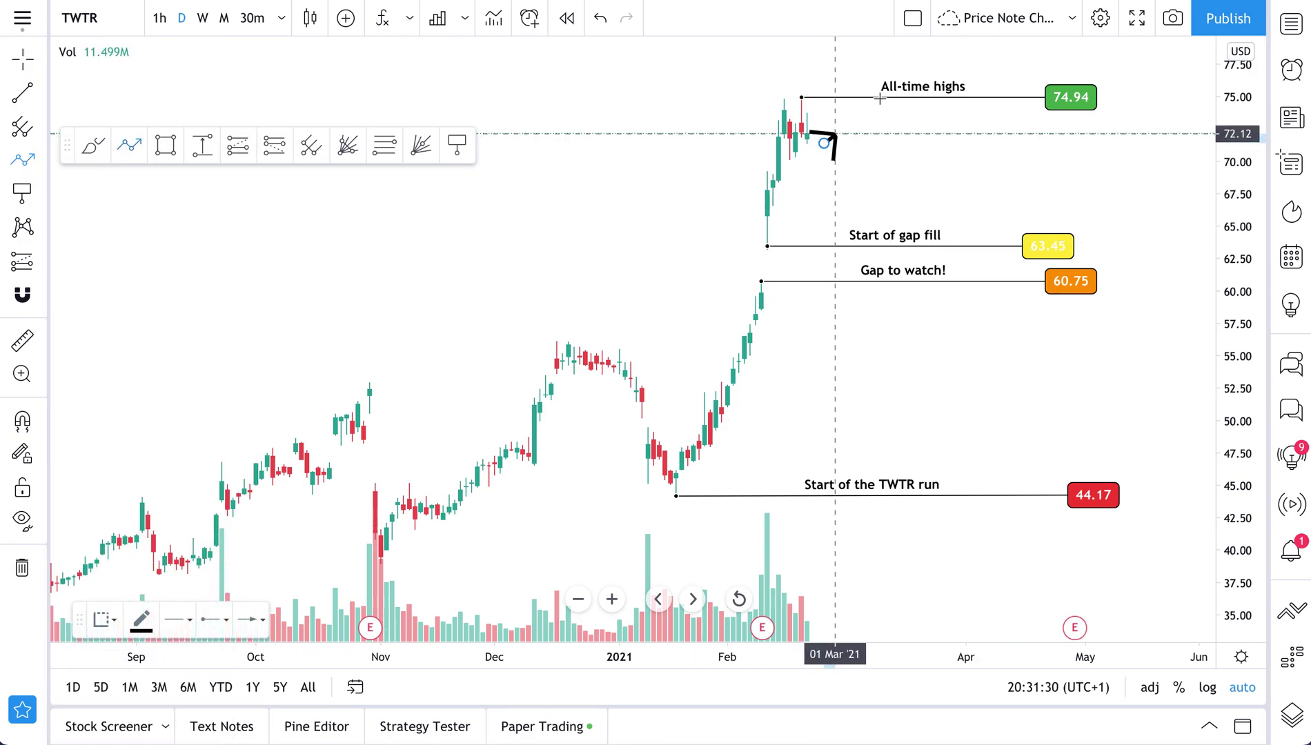
pyautogui.click(881, 242)
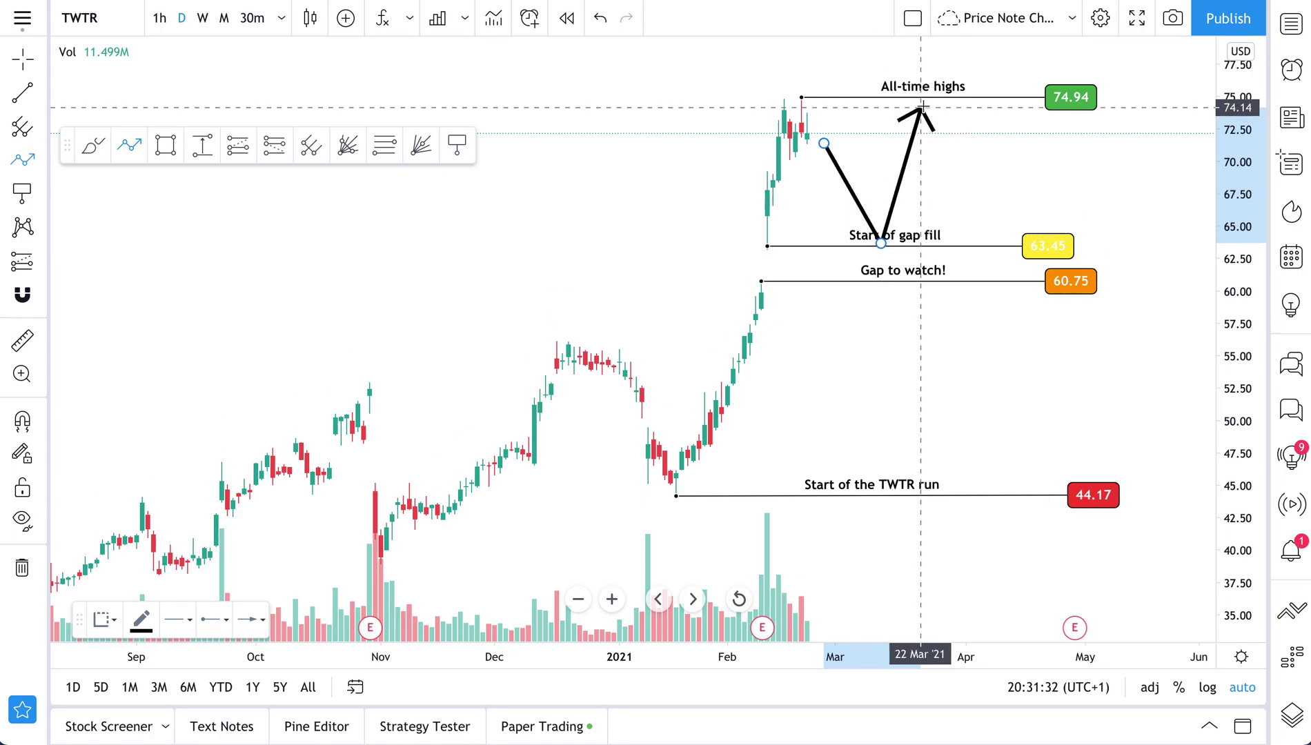
pyautogui.click(926, 100)
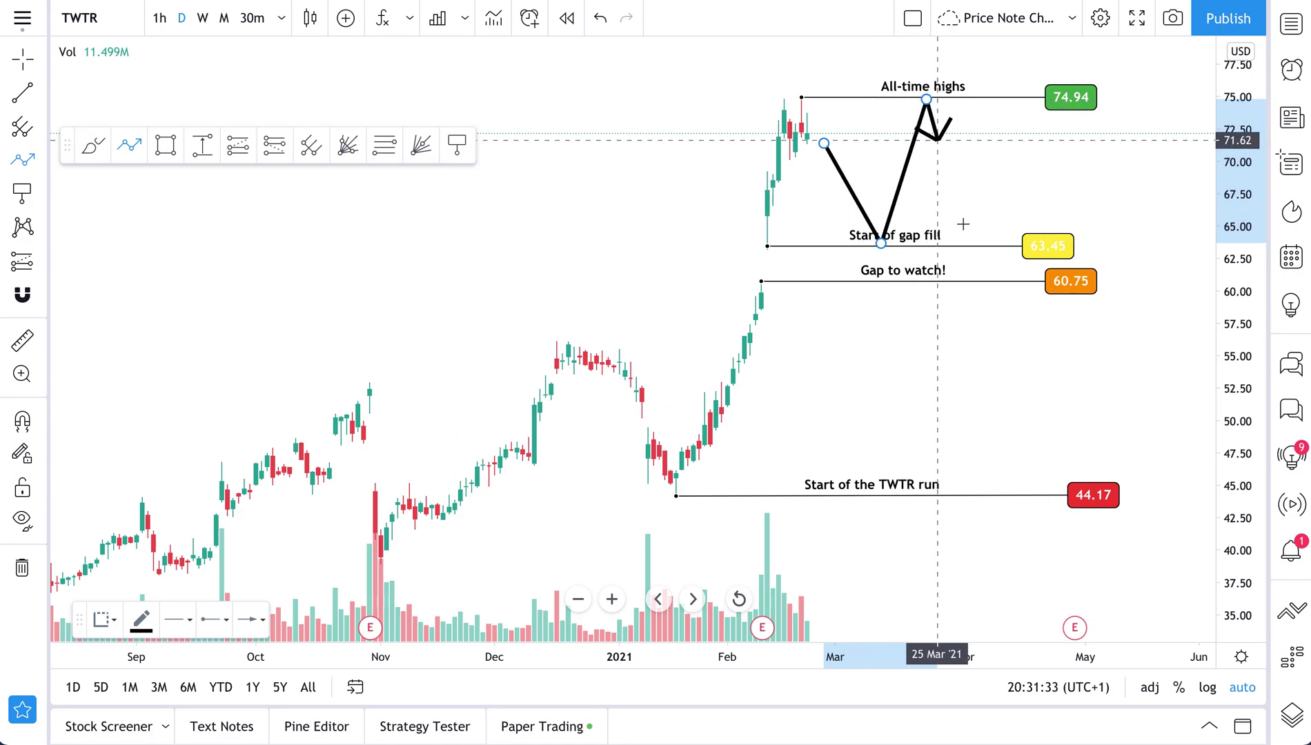
pyautogui.click(971, 280)
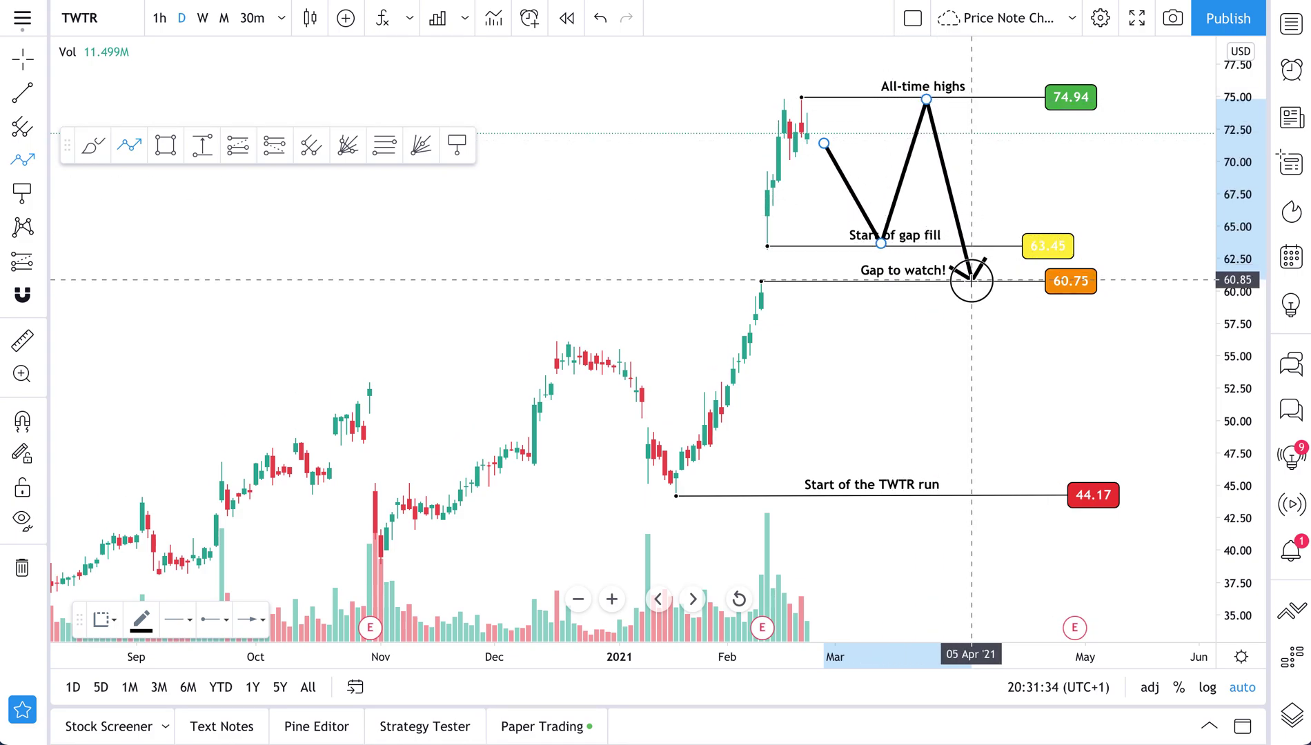
pyautogui.click(1000, 247)
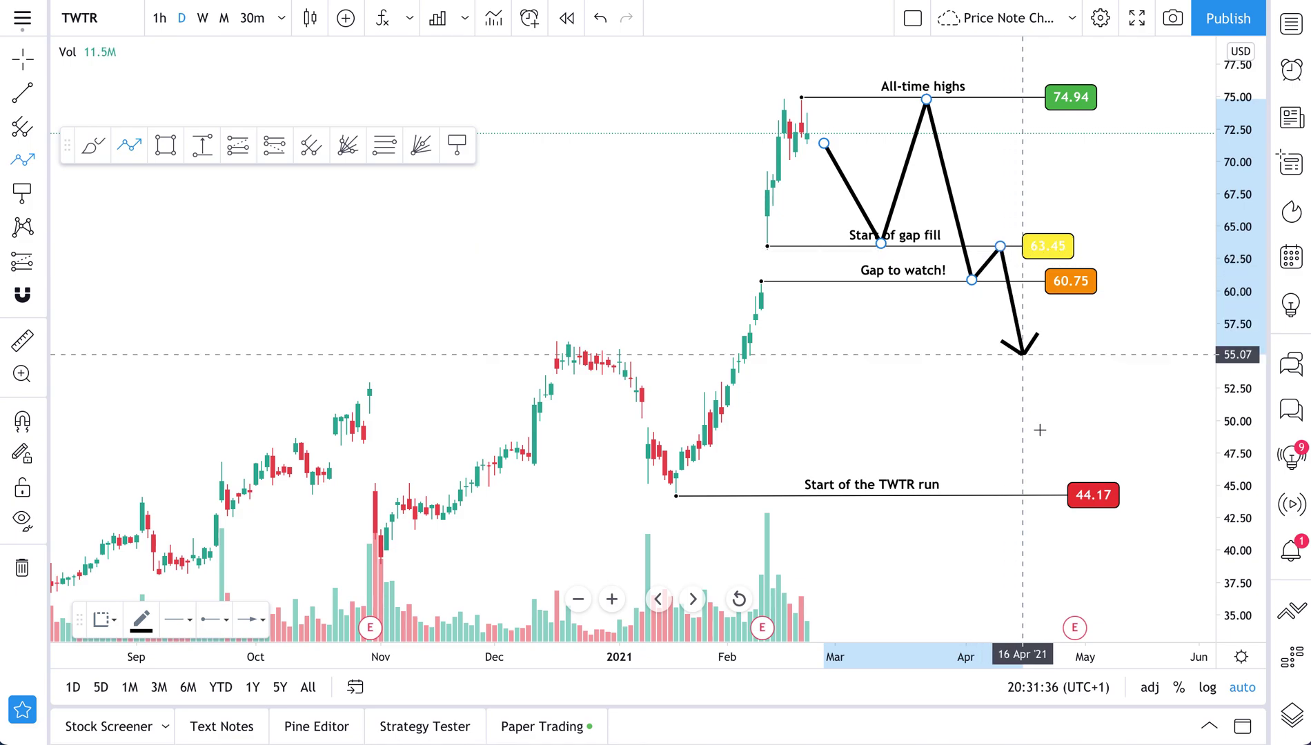
pyautogui.doubleClick(1057, 493)
pyautogui.click(1081, 487)
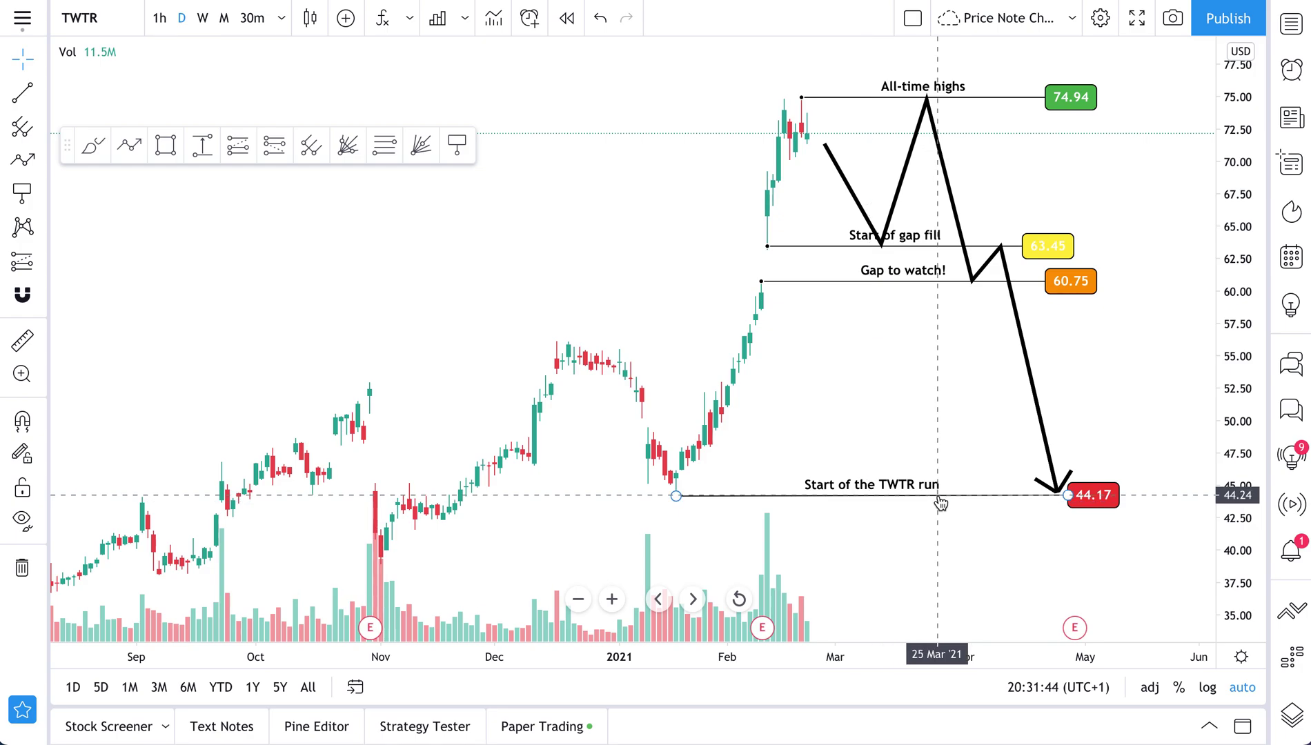
pyautogui.hotkey('ctrl', 'z')
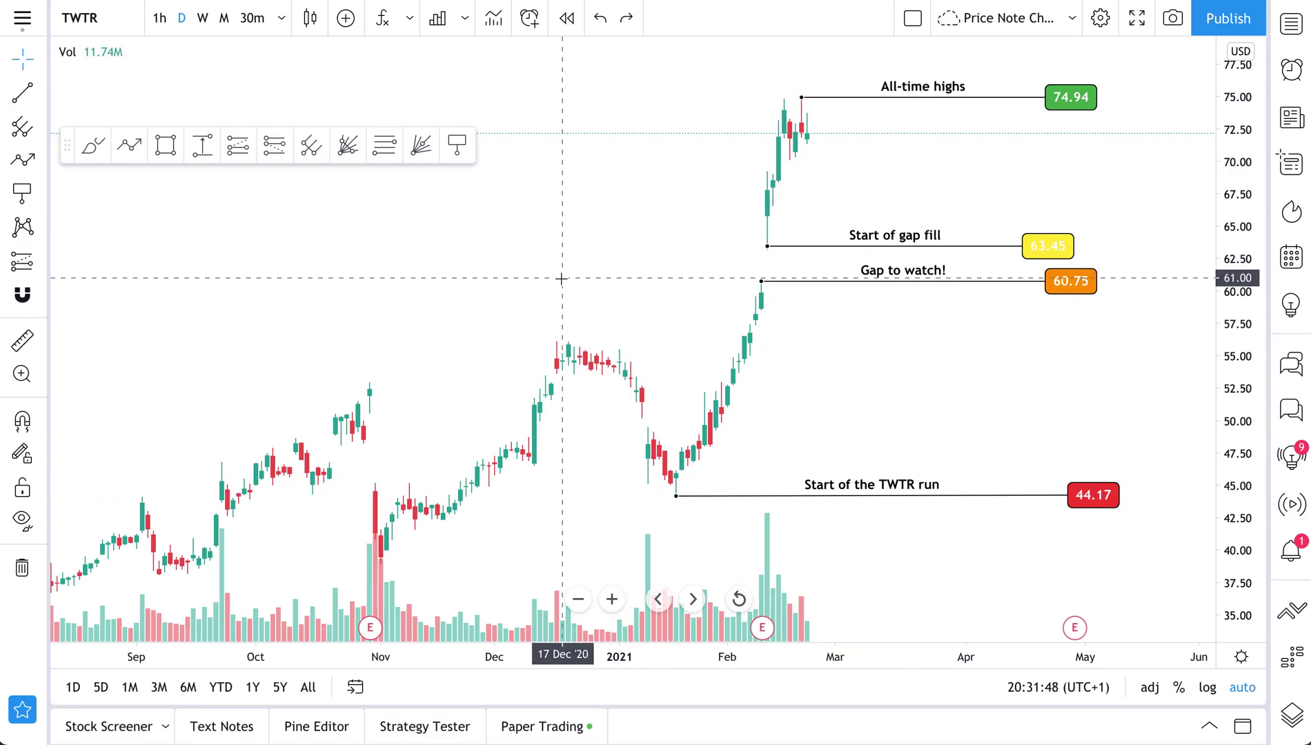
pyautogui.click(43, 198)
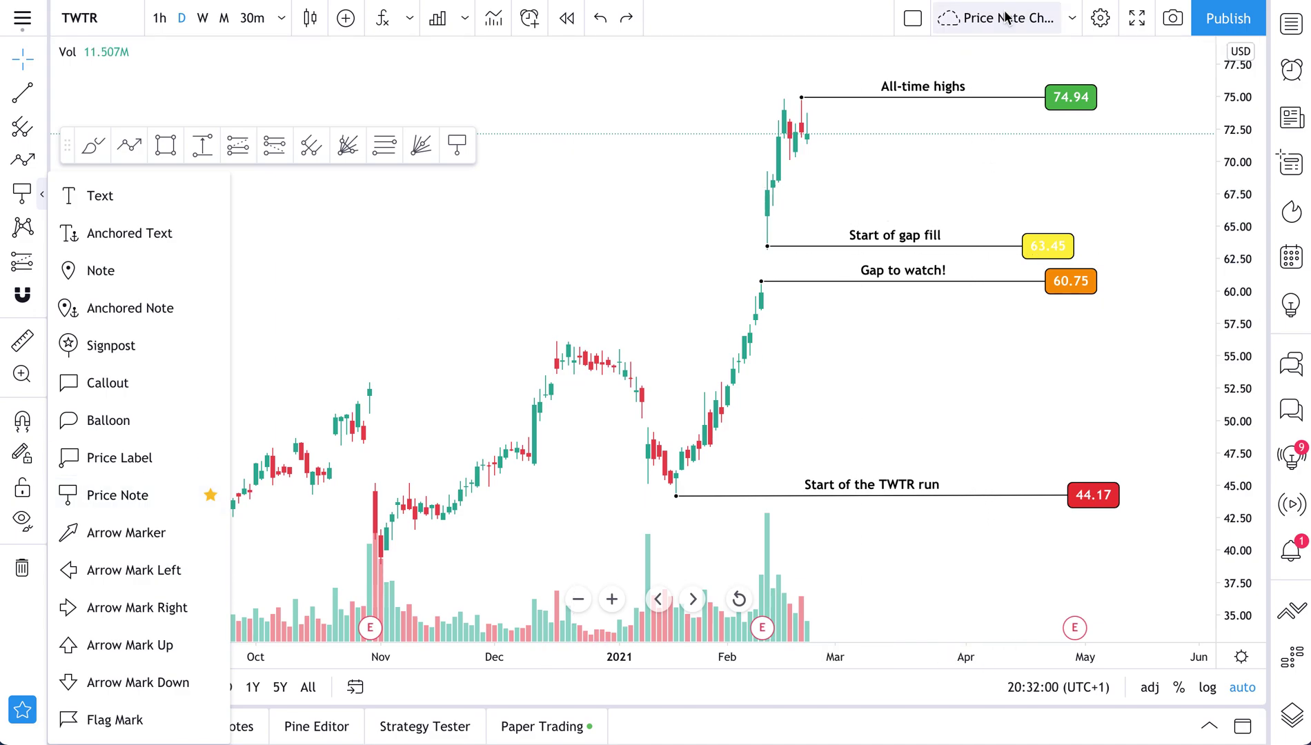
pyautogui.click(969, 25)
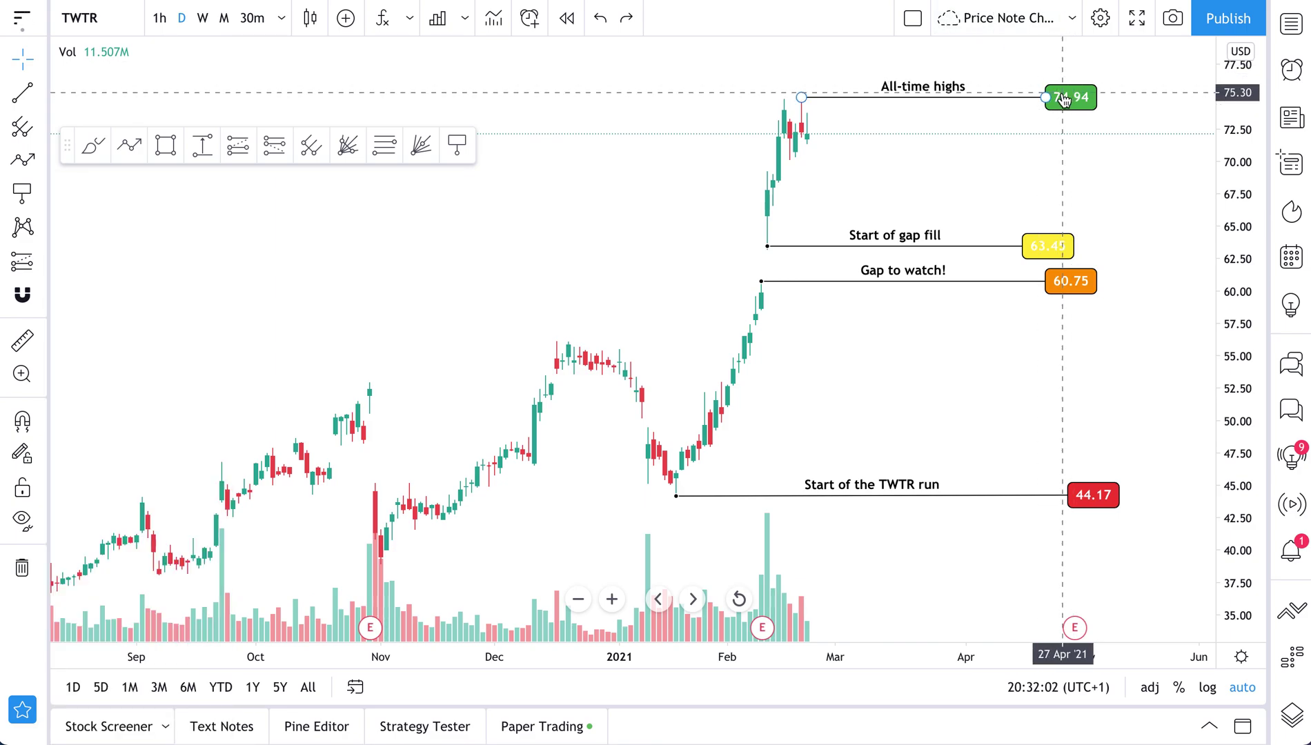